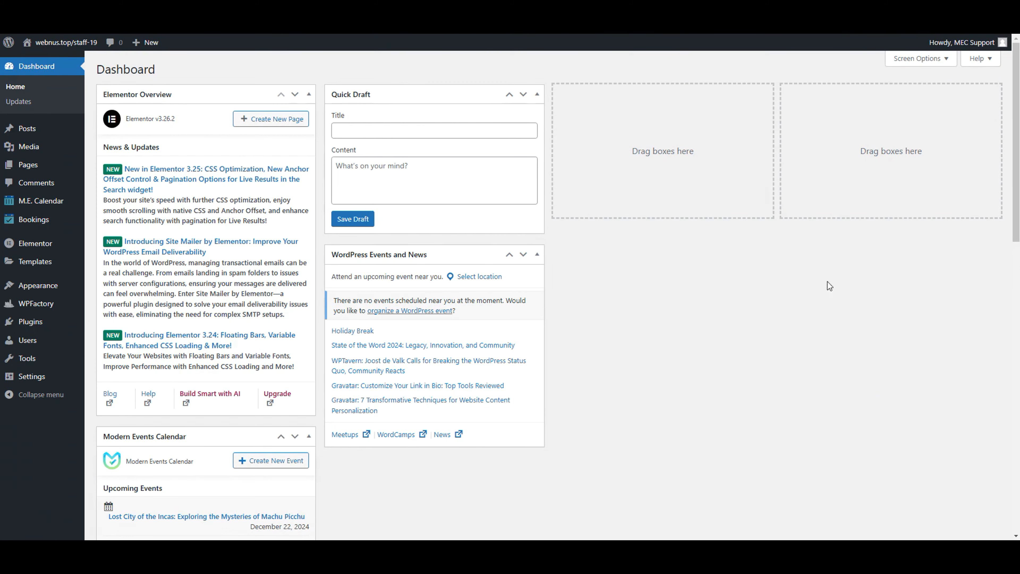
# Step: Open the M.E. Calendar import/export page and view the fields required for Google Calendar import and export
pyautogui.moveTo(34, 204)
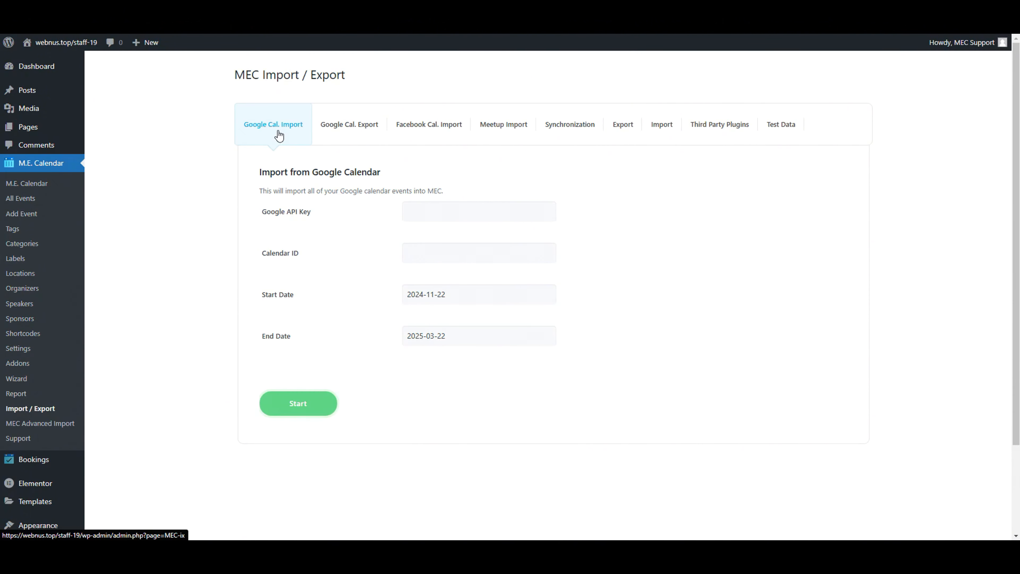
pyautogui.click(358, 128)
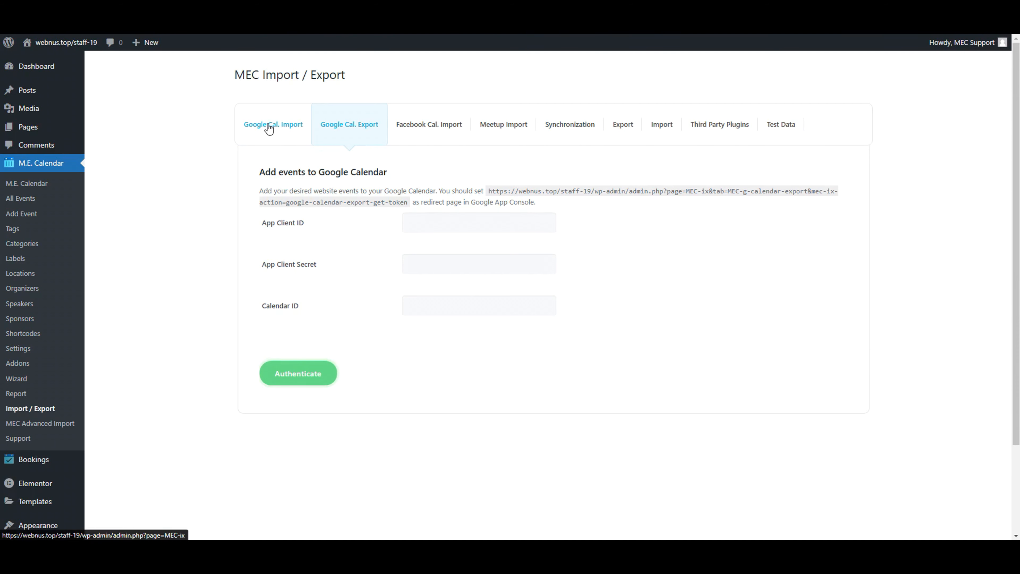
pyautogui.click(277, 128)
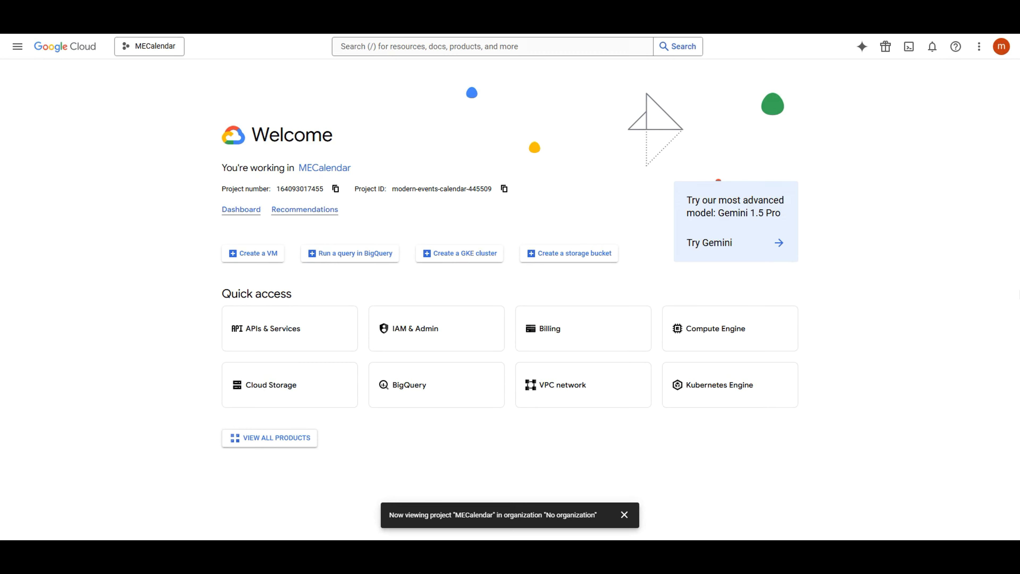
# Step: In Google Cloud, create a new project named Modern Events Calendar and select it as the active project
pyautogui.click(153, 51)
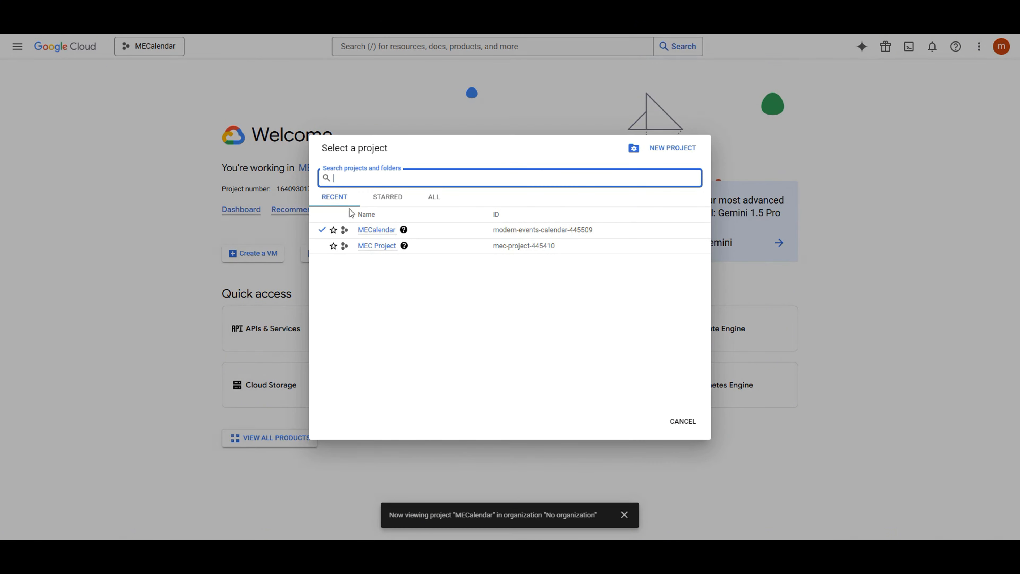
pyautogui.click(683, 155)
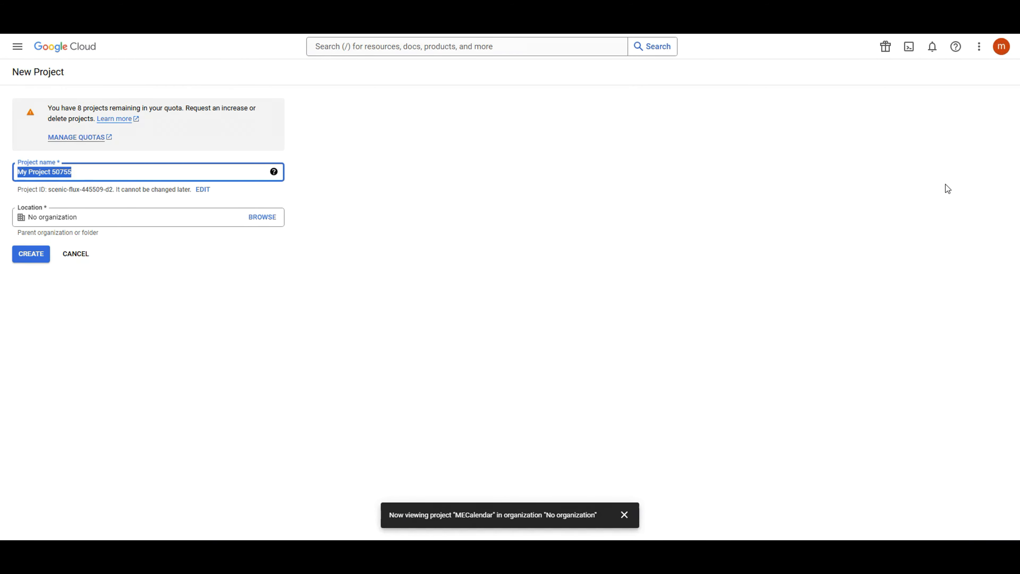
pyautogui.press('BackSpace')
pyautogui.write('Modern Events Calendar')
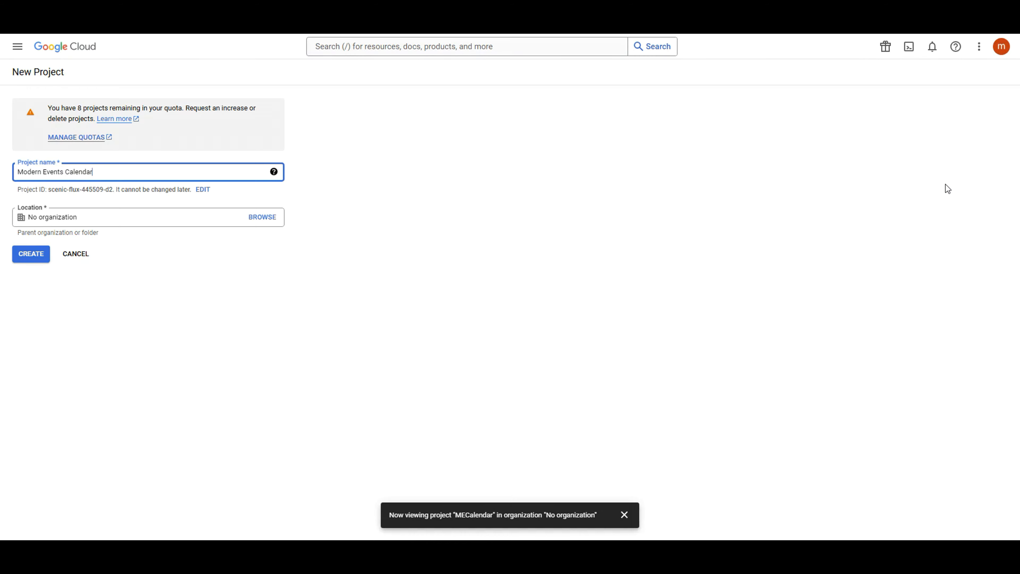
pyautogui.click(30, 254)
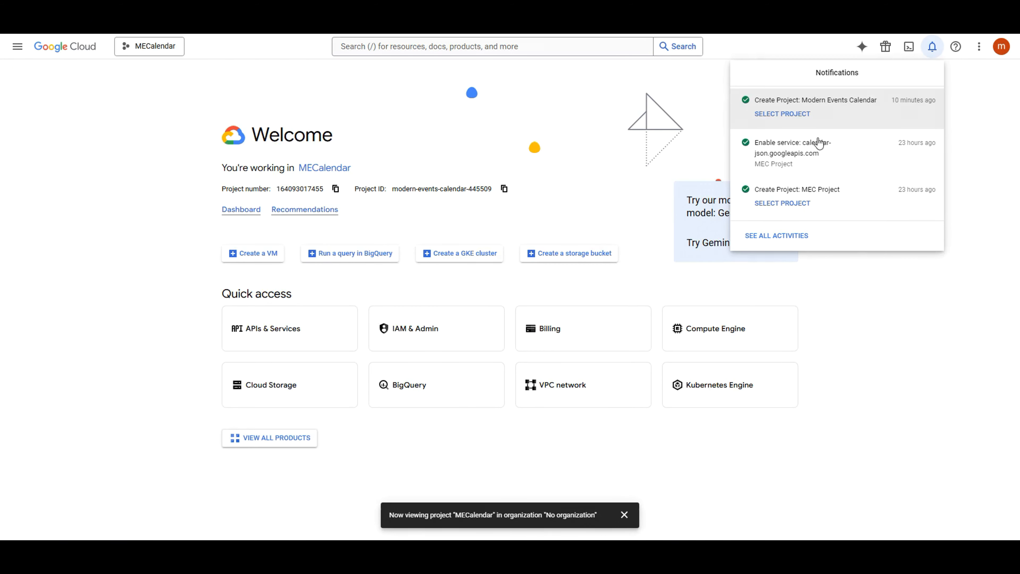
pyautogui.click(779, 116)
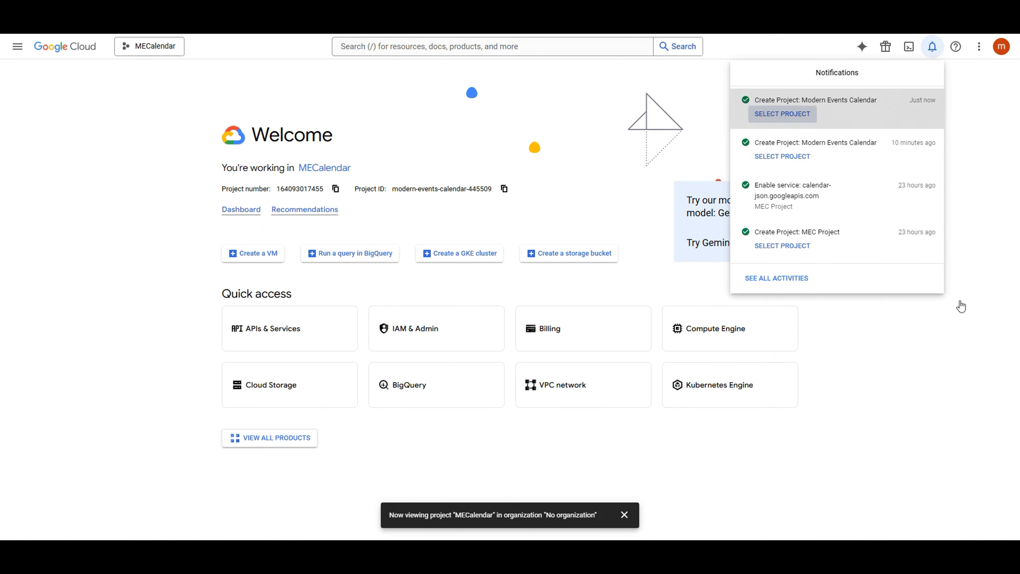
pyautogui.click(959, 324)
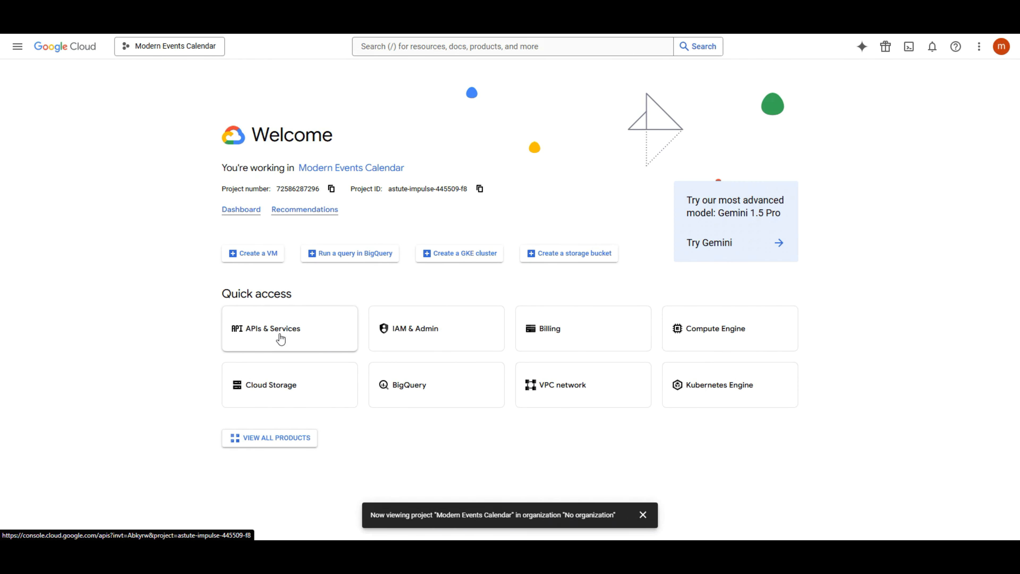
# Step: Find the Google Calendar API in the project's API Library and enable it
pyautogui.click(271, 332)
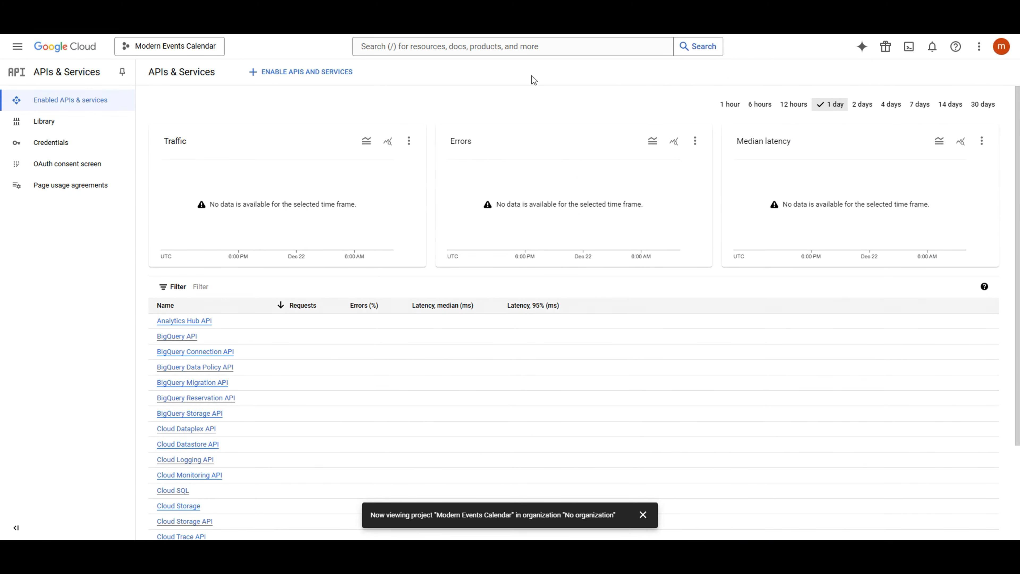
pyautogui.click(305, 81)
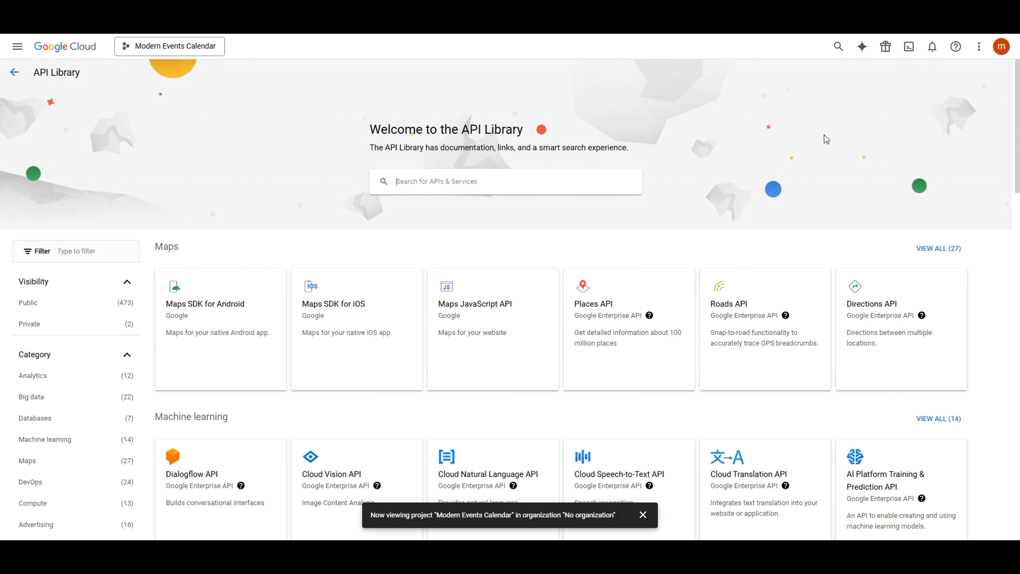
pyautogui.scroll(-1, 824, 135)
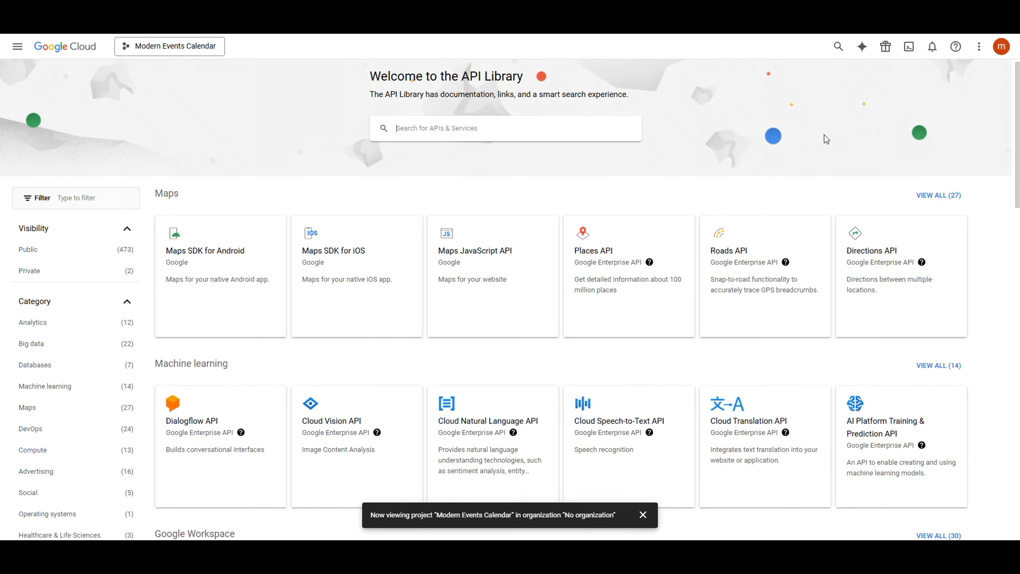
pyautogui.scroll(-6, 824, 134)
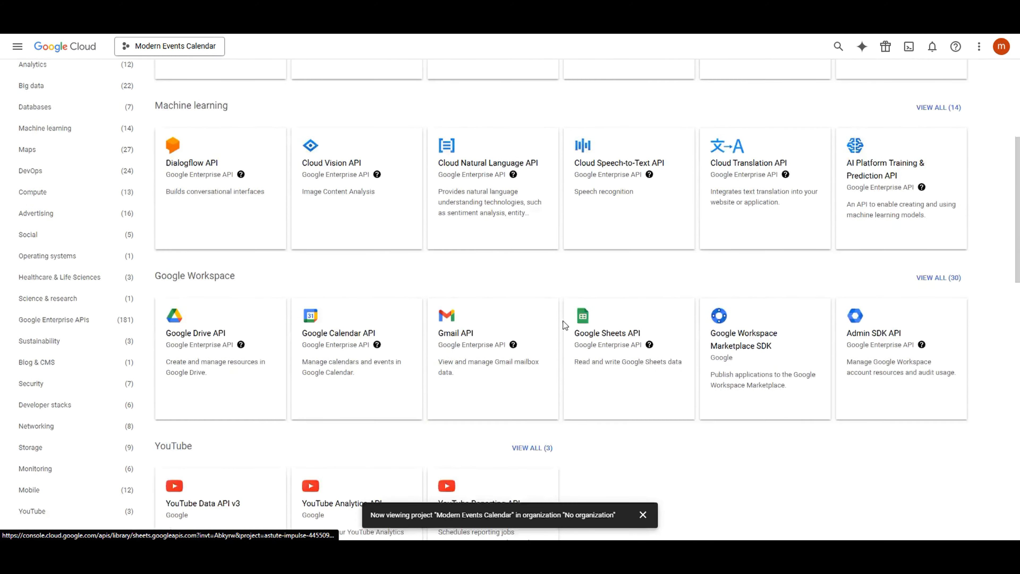
pyautogui.click(340, 278)
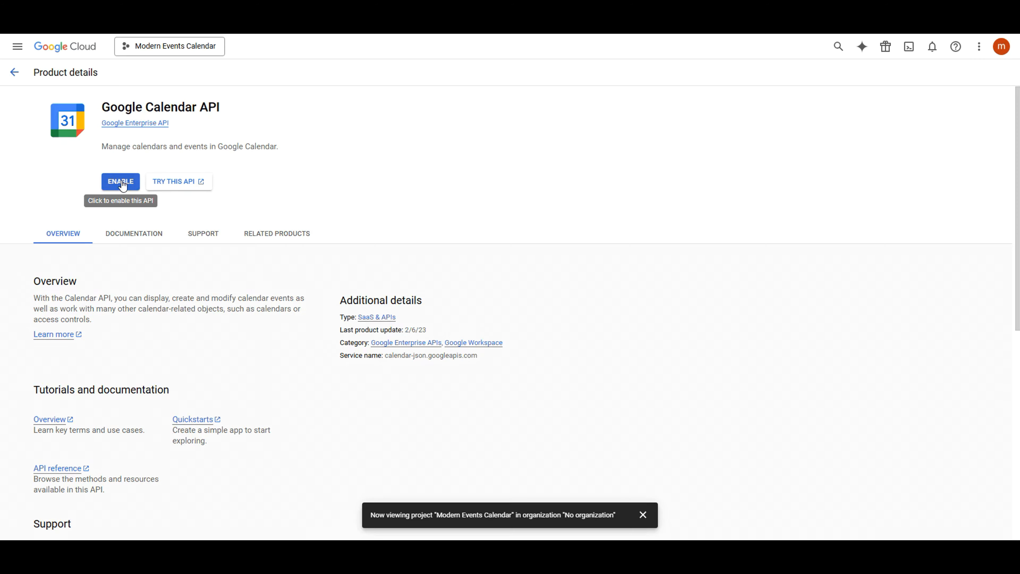
pyautogui.click(120, 183)
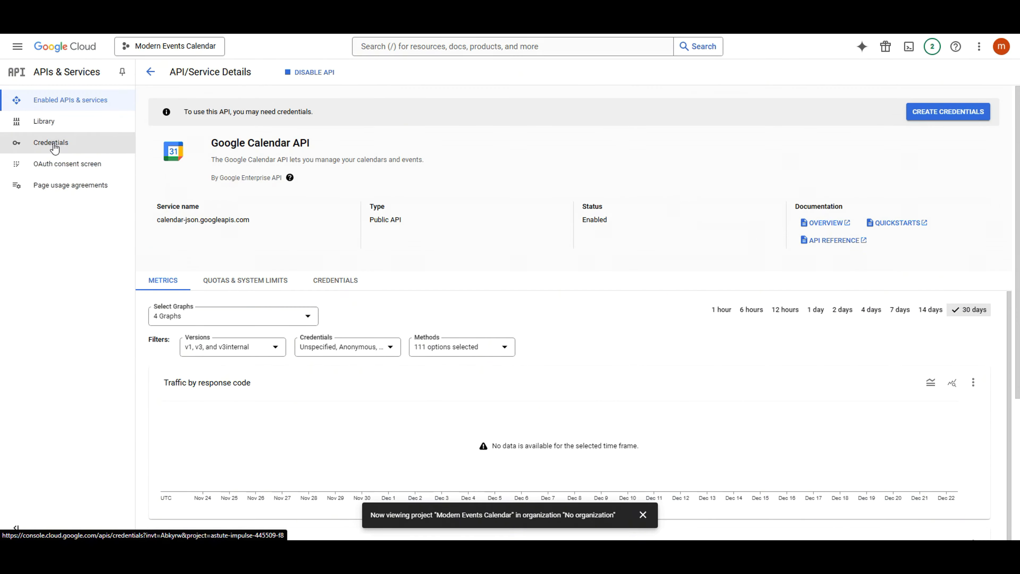
# Step: Start configuring the project's OAuth consent screen and create it with the External user type
pyautogui.click(109, 205)
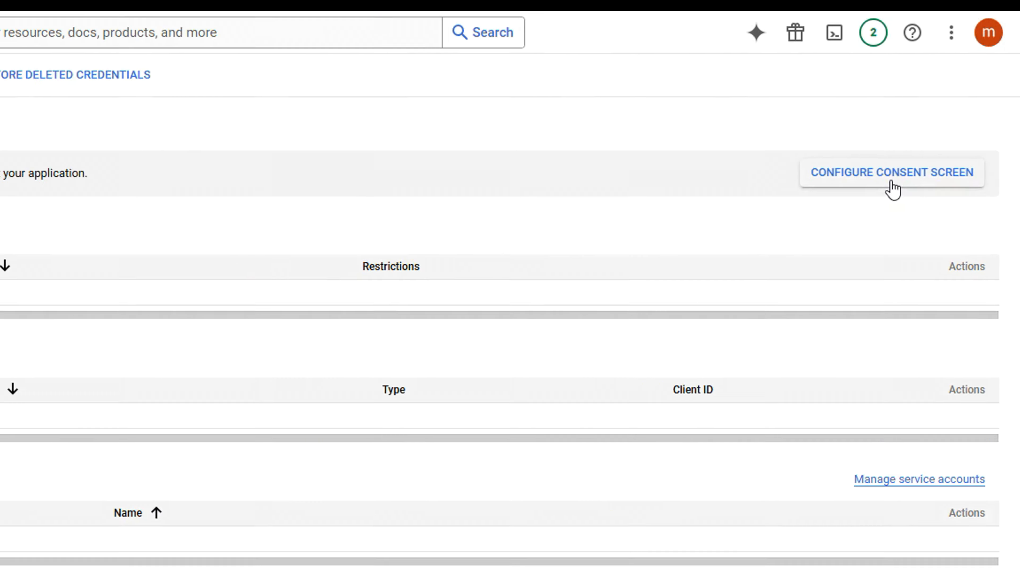
pyautogui.click(865, 203)
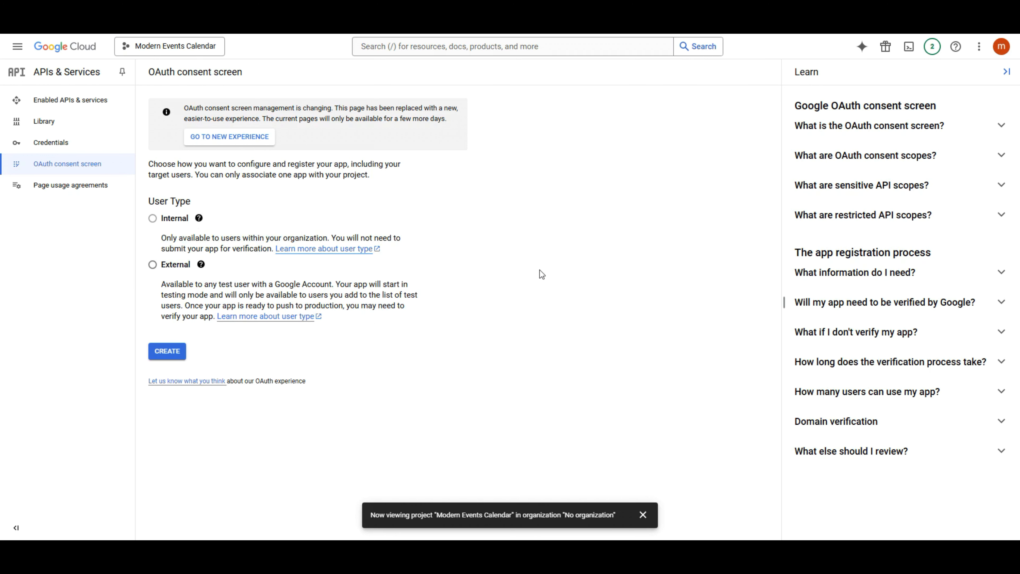
pyautogui.click(153, 264)
pyautogui.click(166, 351)
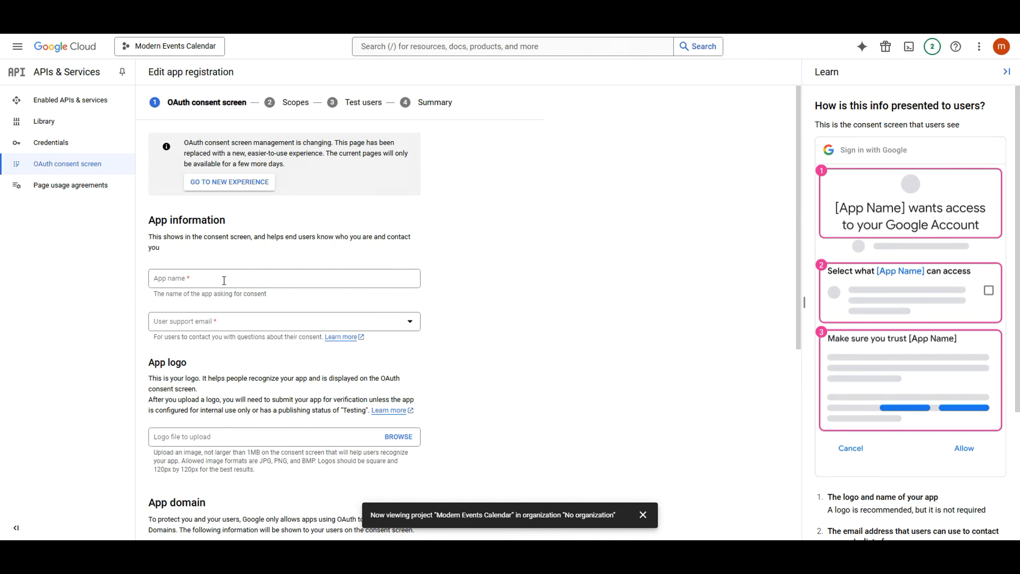
# Step: Set the app name to Modern Events Calendar and choose the account's own address as the user support email
pyautogui.click(224, 280)
pyautogui.write('Modern Events Calendar')
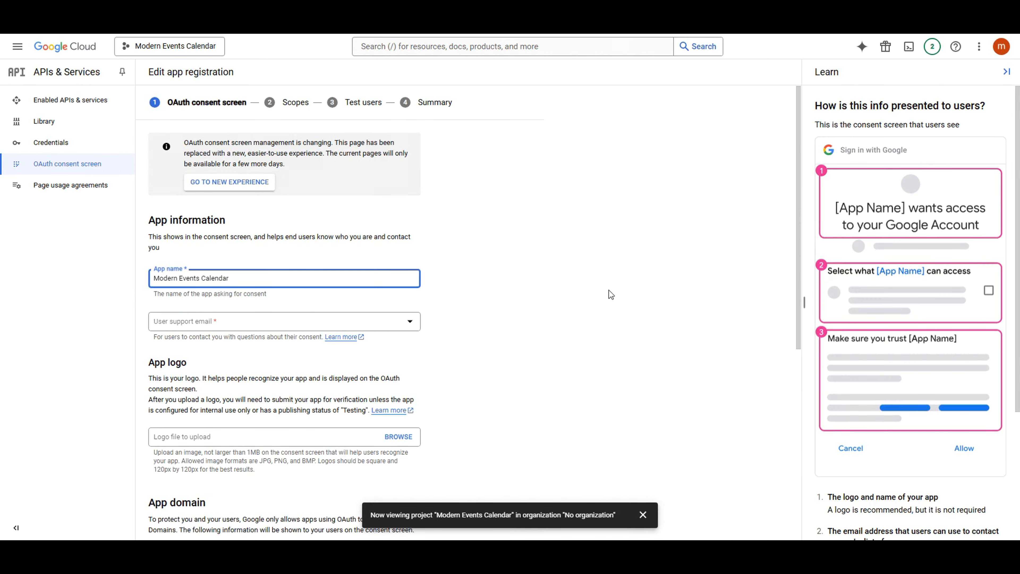
pyautogui.click(609, 294)
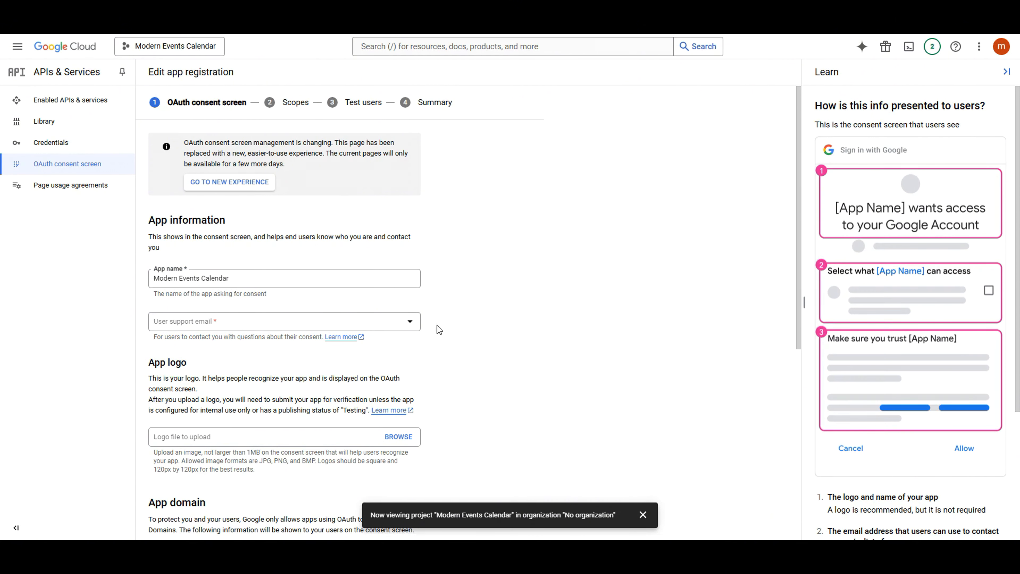
pyautogui.click(410, 323)
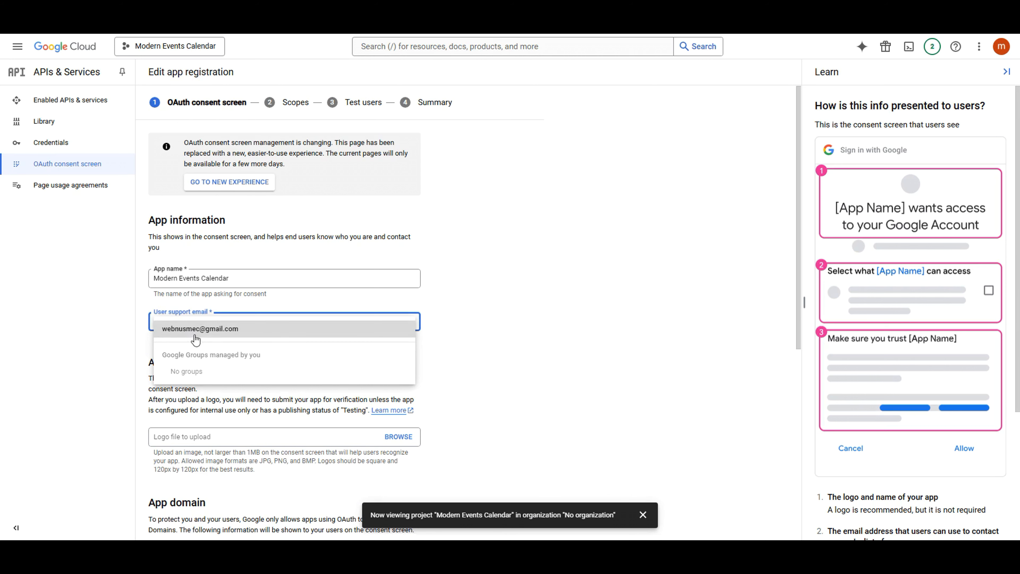
pyautogui.click(207, 330)
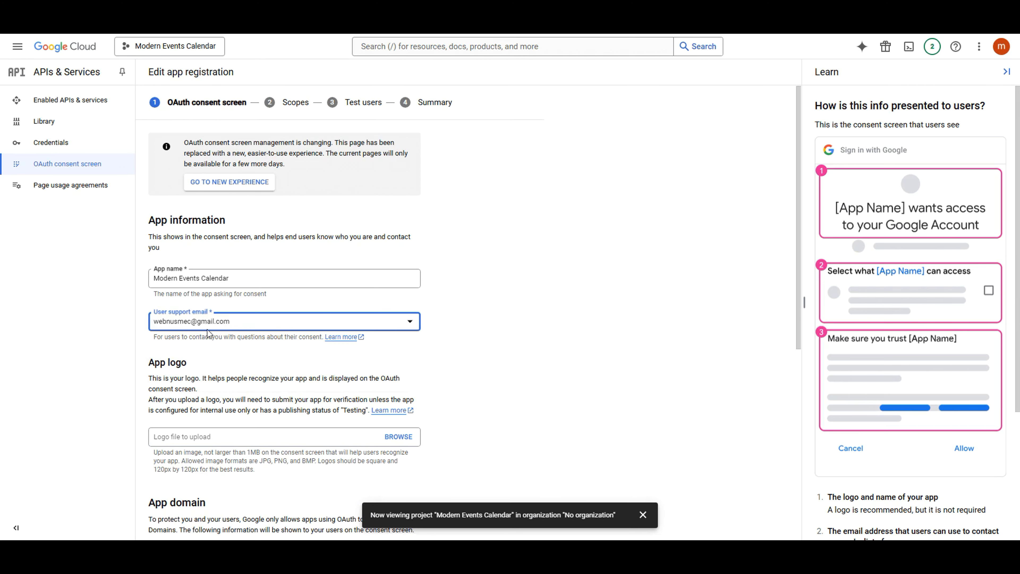
pyautogui.click(522, 311)
# Step: Add webnus.top as an authorized domain and enter the developer contact email address
pyautogui.scroll(-4, 536, 313)
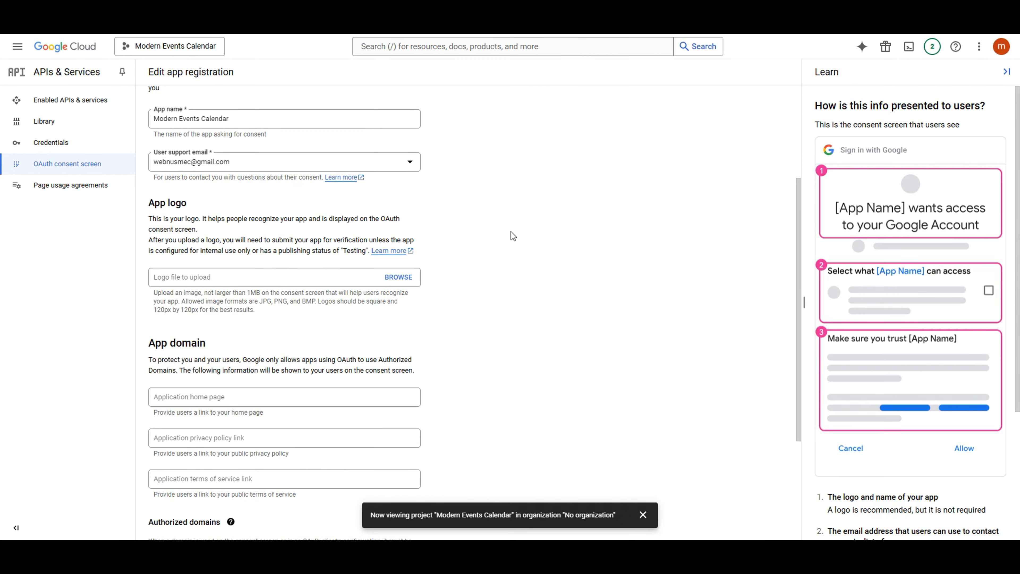
pyautogui.scroll(-4, 515, 233)
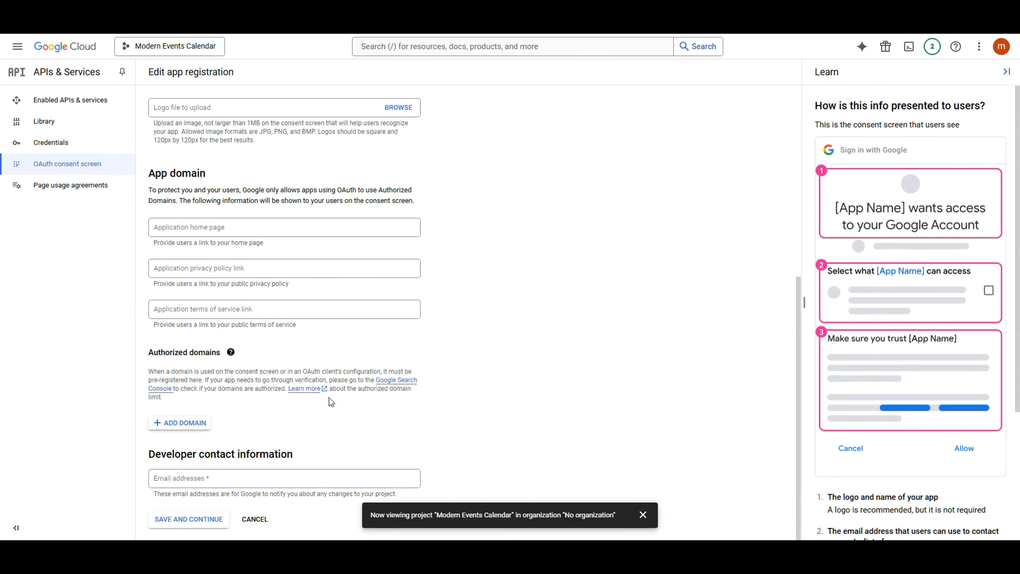
pyautogui.click(203, 422)
pyautogui.write('we')
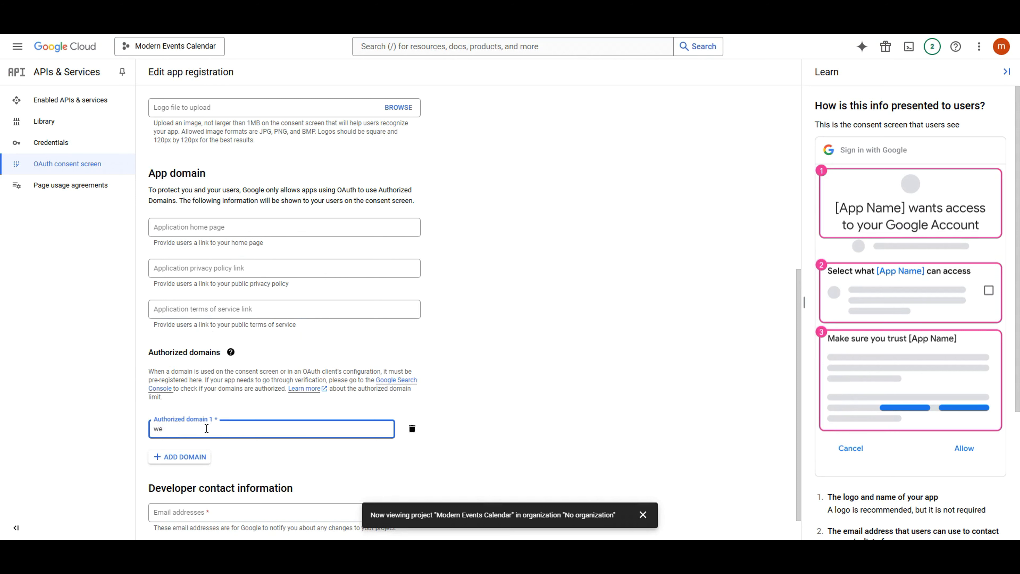
pyautogui.write('bnus.top')
pyautogui.click(510, 333)
pyautogui.scroll(-1, 382, 357)
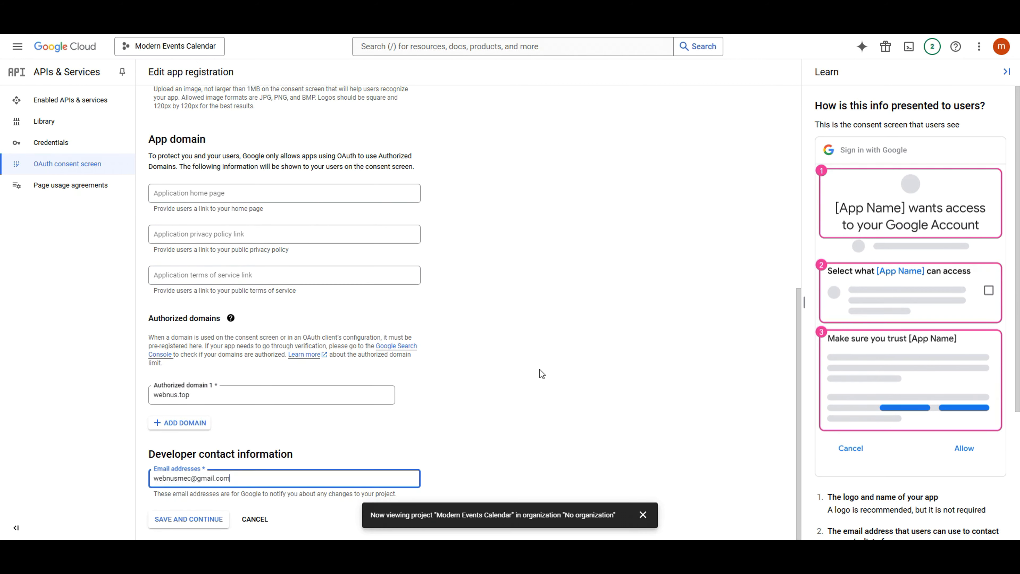
pyautogui.click(539, 369)
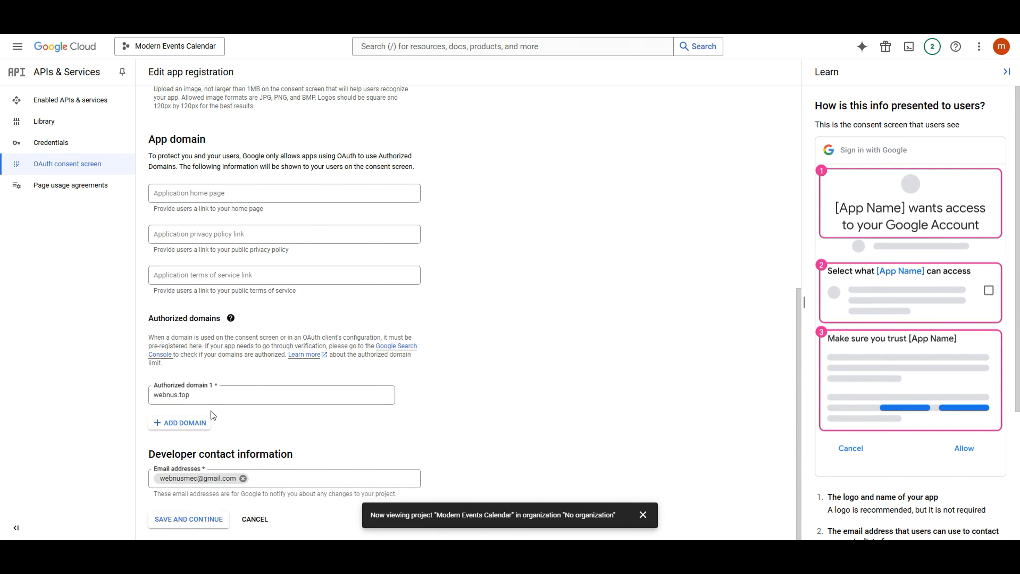
# Step: Review the entered app registration details and save them to continue to the Scopes stage
pyautogui.scroll(6, 210, 396)
pyautogui.scroll(1, 197, 229)
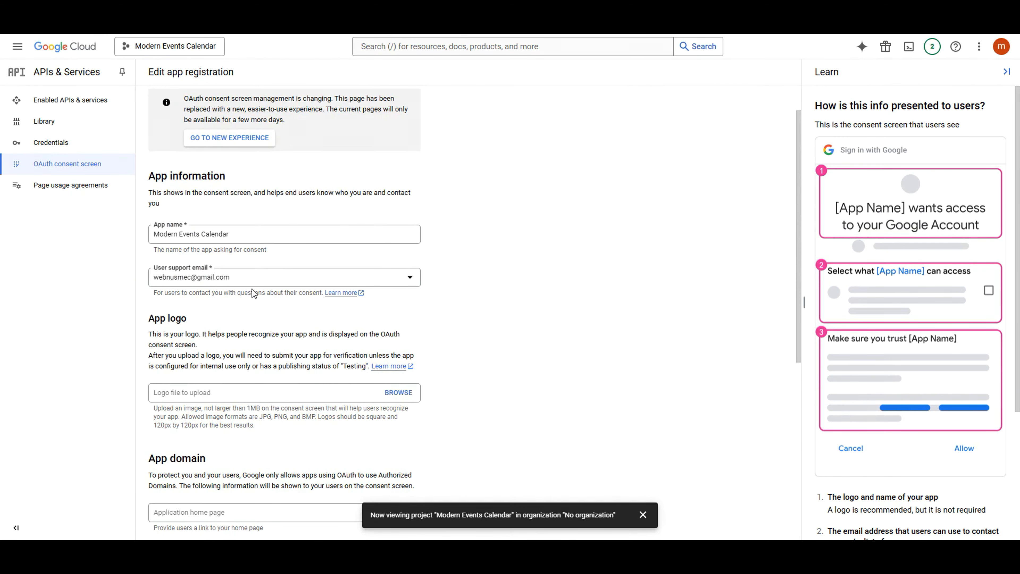
pyautogui.scroll(-7, 503, 276)
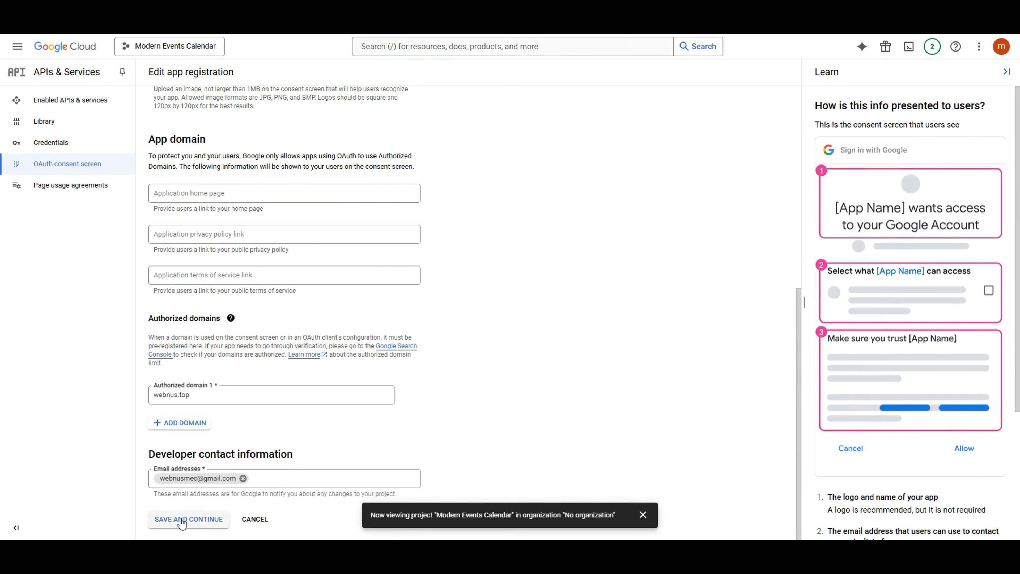
pyautogui.click(183, 520)
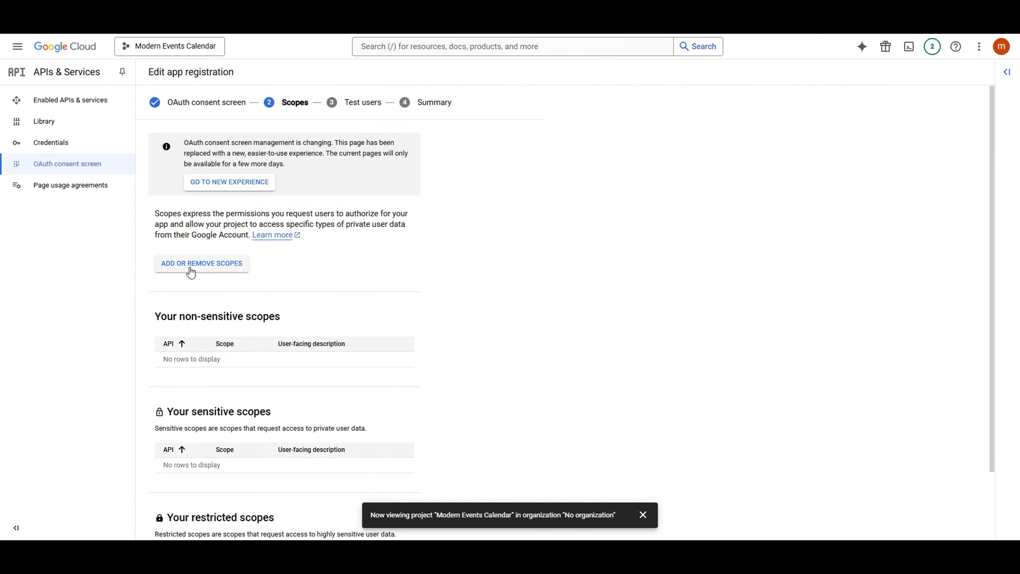
# Step: Look through the available API scopes without adding any, and save the Scopes stage to continue to Test users
pyautogui.click(197, 265)
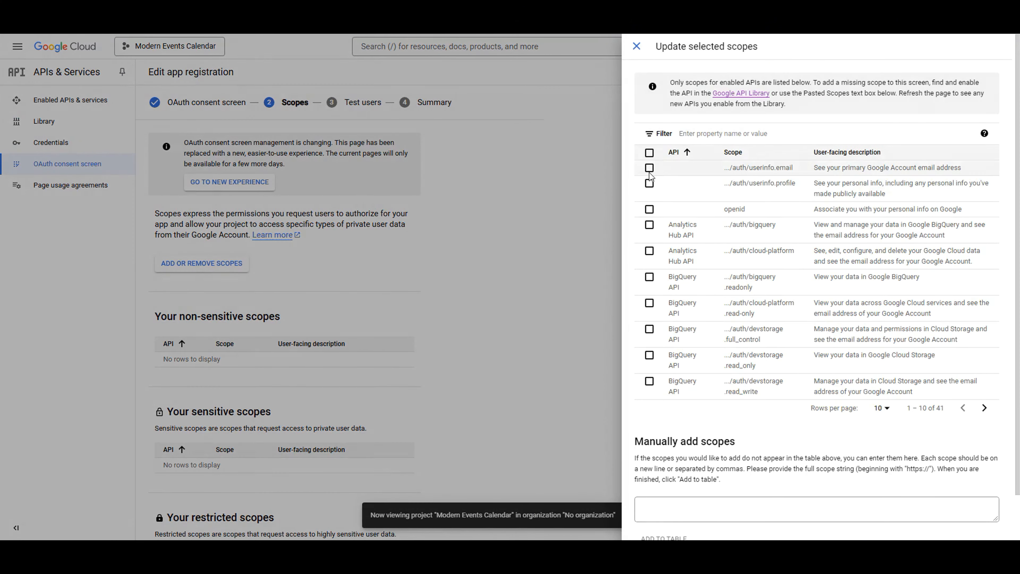
pyautogui.scroll(-2, 758, 217)
pyautogui.scroll(2, 728, 309)
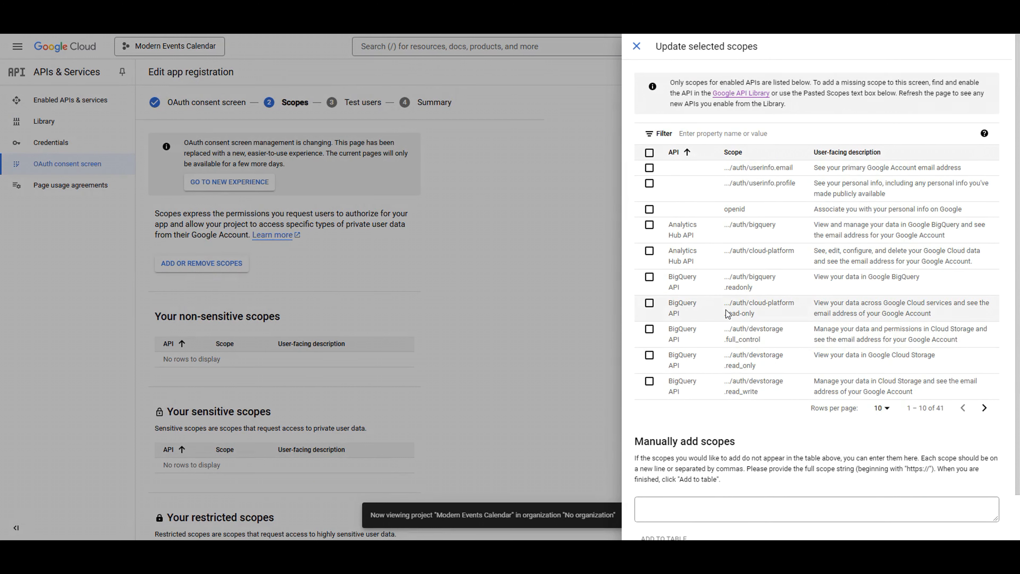
pyautogui.click(636, 46)
pyautogui.scroll(-2, 518, 233)
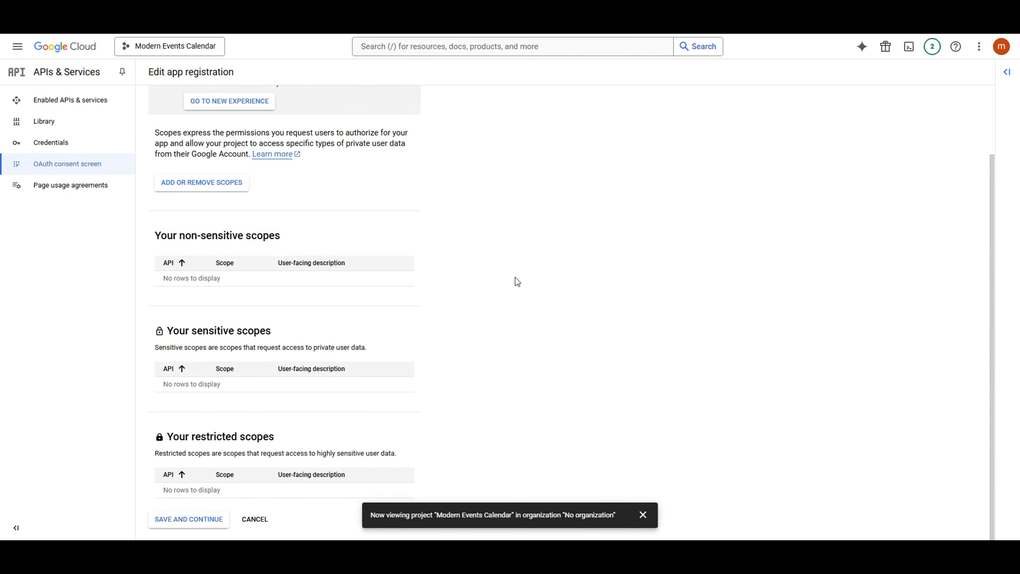
pyautogui.click(643, 515)
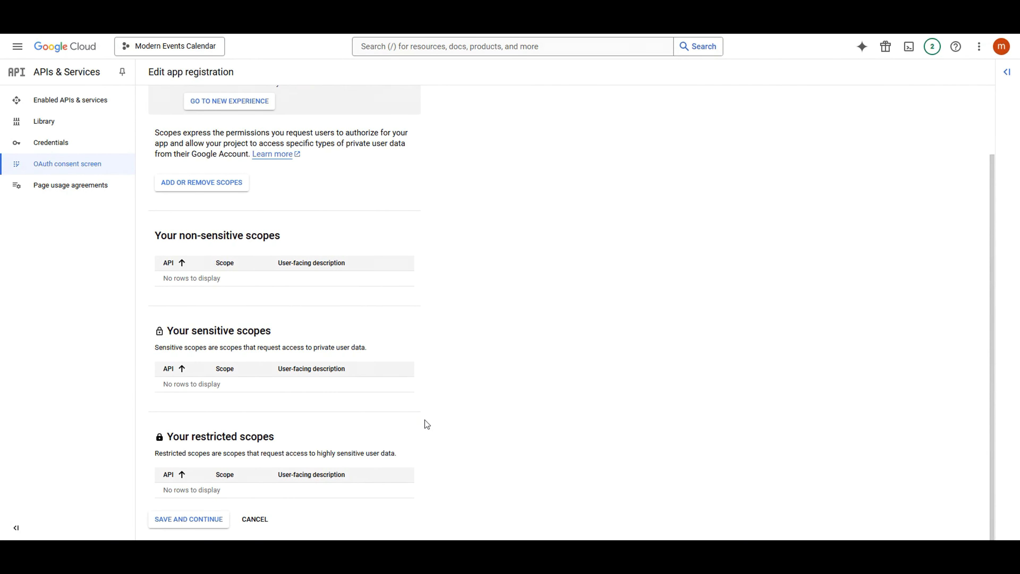
pyautogui.click(188, 520)
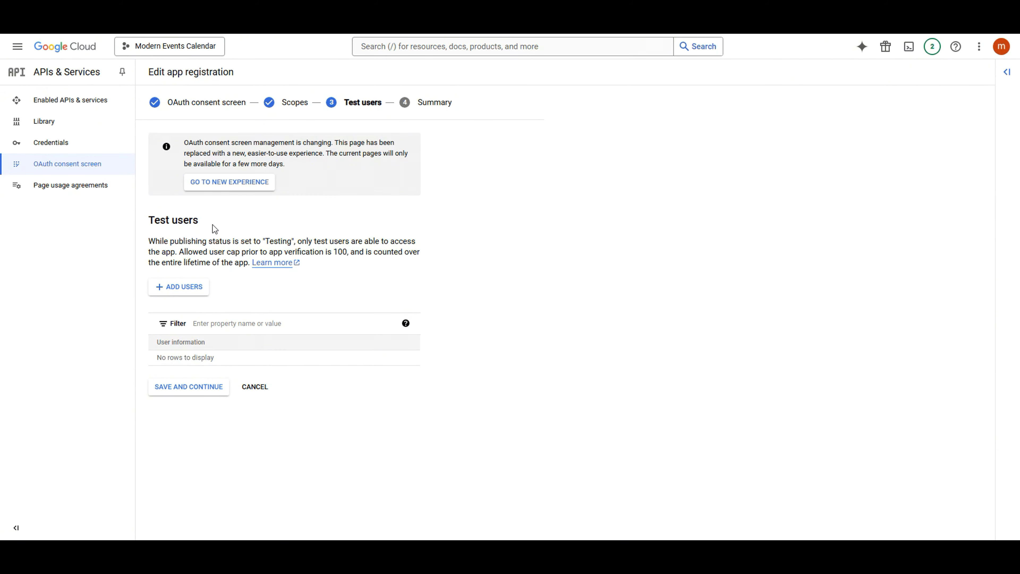
# Step: Try to add a test user by email address and clear the entry from the Add users form
pyautogui.click(177, 294)
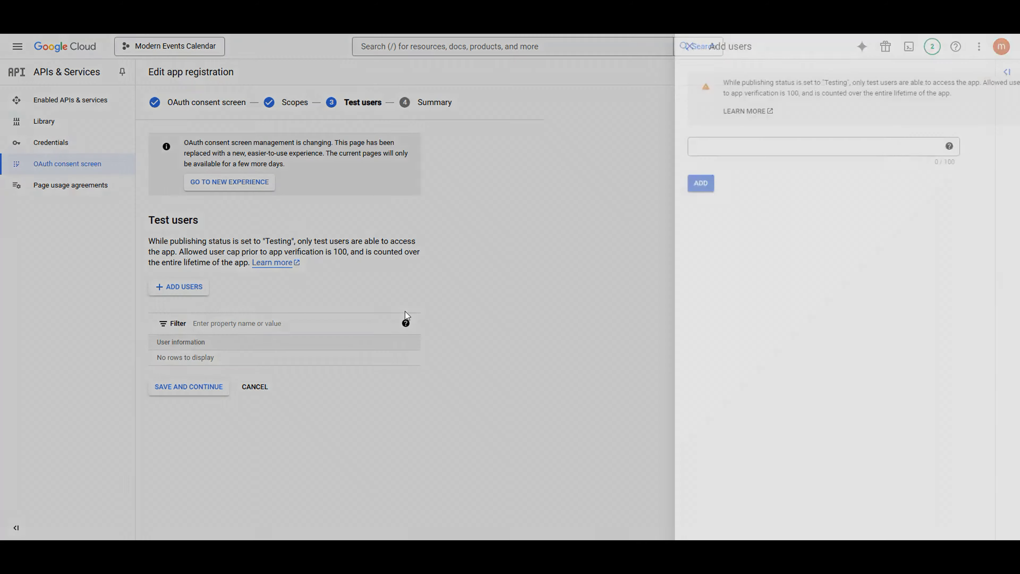
pyautogui.hotkey('ctrl', 'v')
pyautogui.click(724, 195)
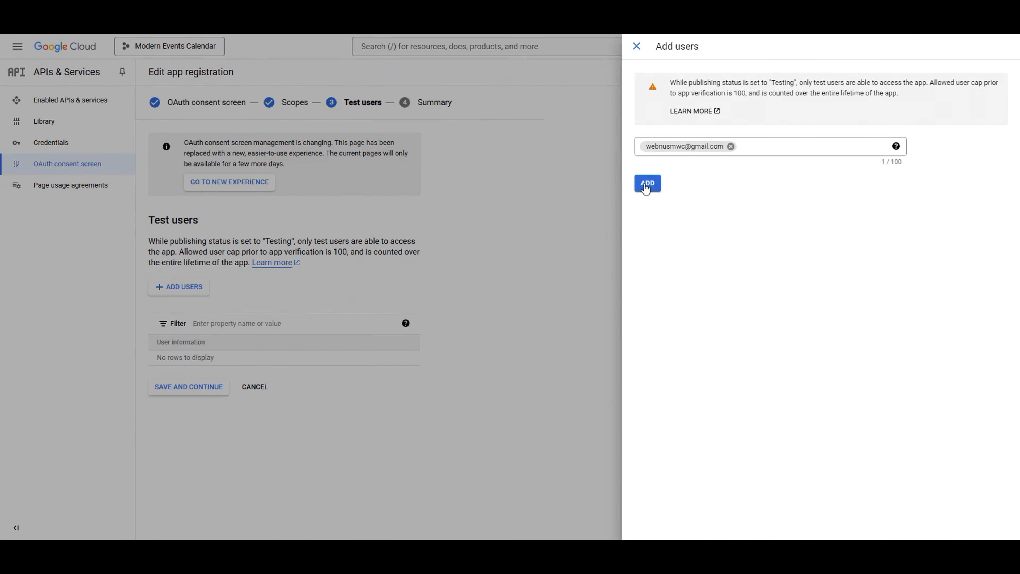
pyautogui.click(647, 185)
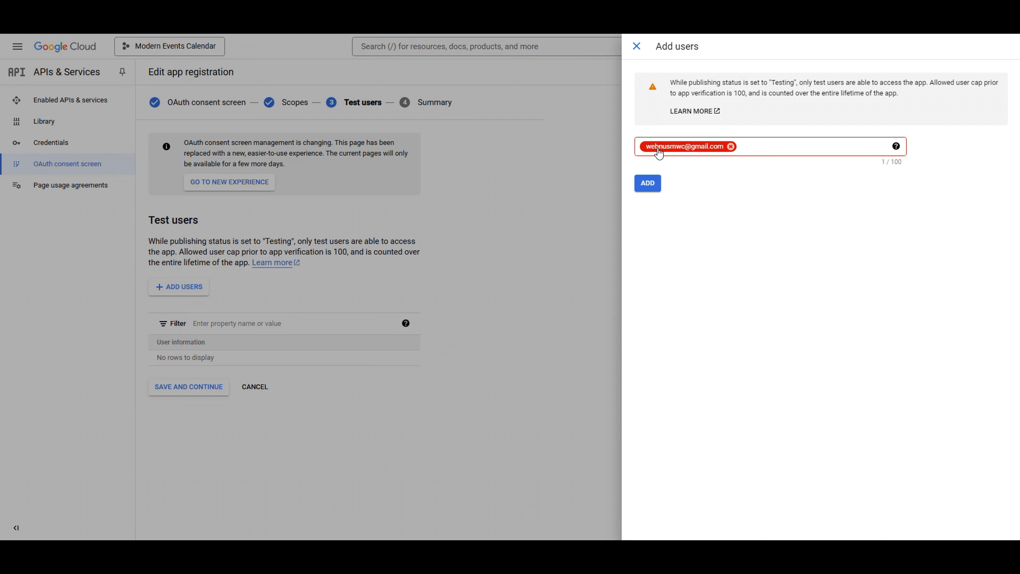
pyautogui.click(670, 150)
pyautogui.click(730, 147)
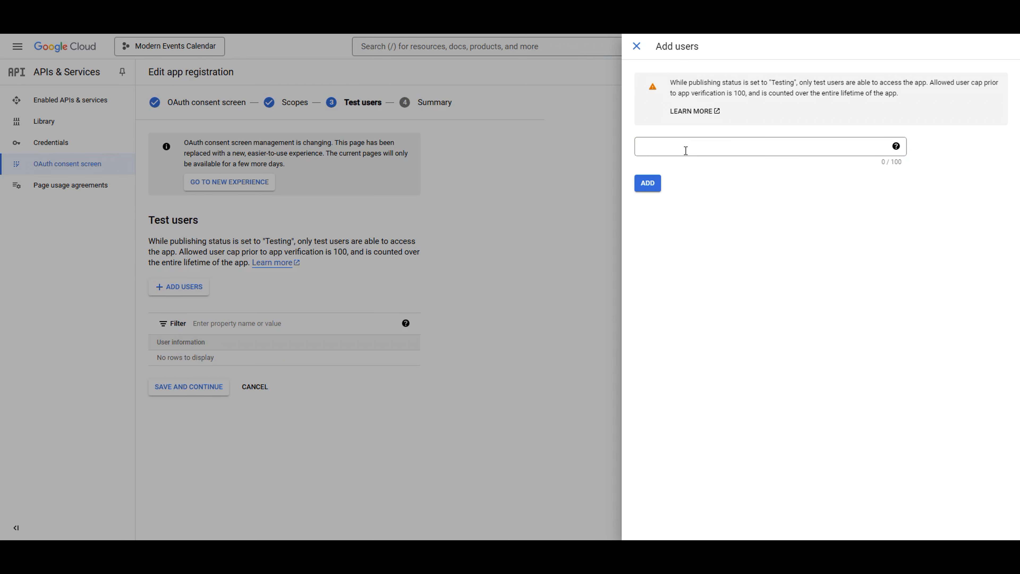
# Step: Add the account's own email address as a test user, and save the Test users stage to continue to Summary
pyautogui.hotkey('ctrl', 'v')
pyautogui.click(747, 208)
pyautogui.click(647, 183)
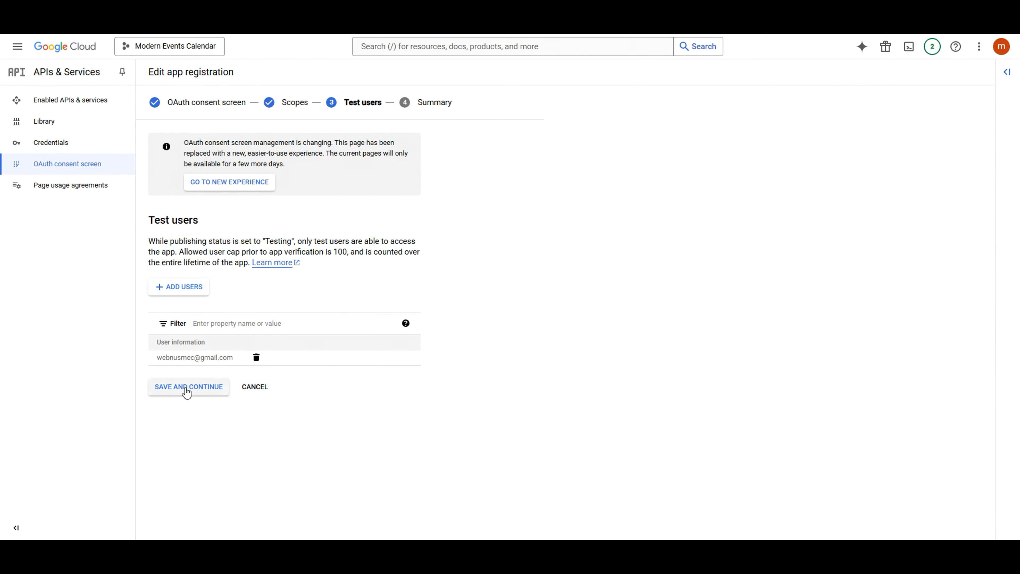
pyautogui.click(187, 390)
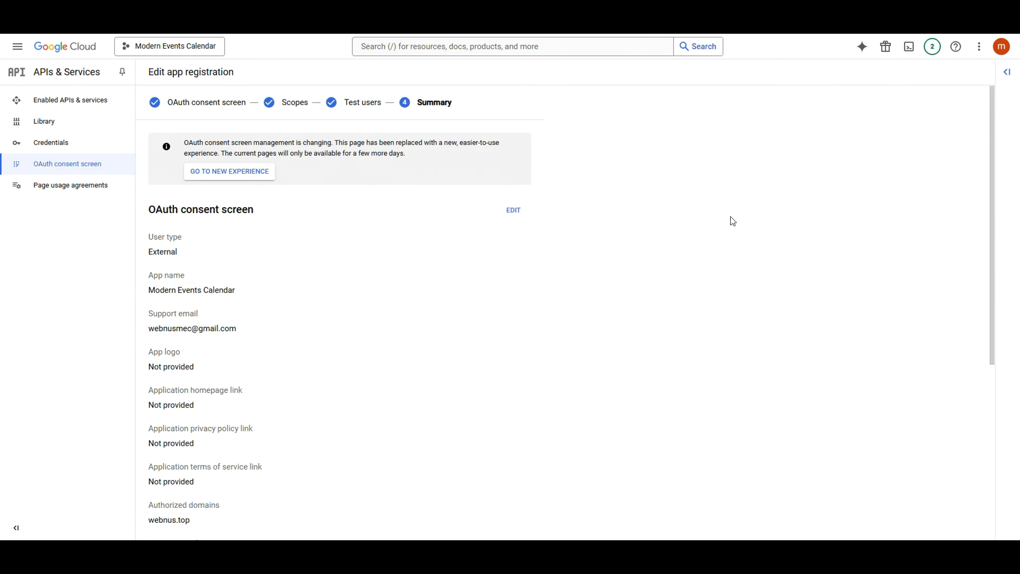
# Step: Review the app registration summary and create an API key in the project's Credentials
pyautogui.scroll(-5, 348, 252)
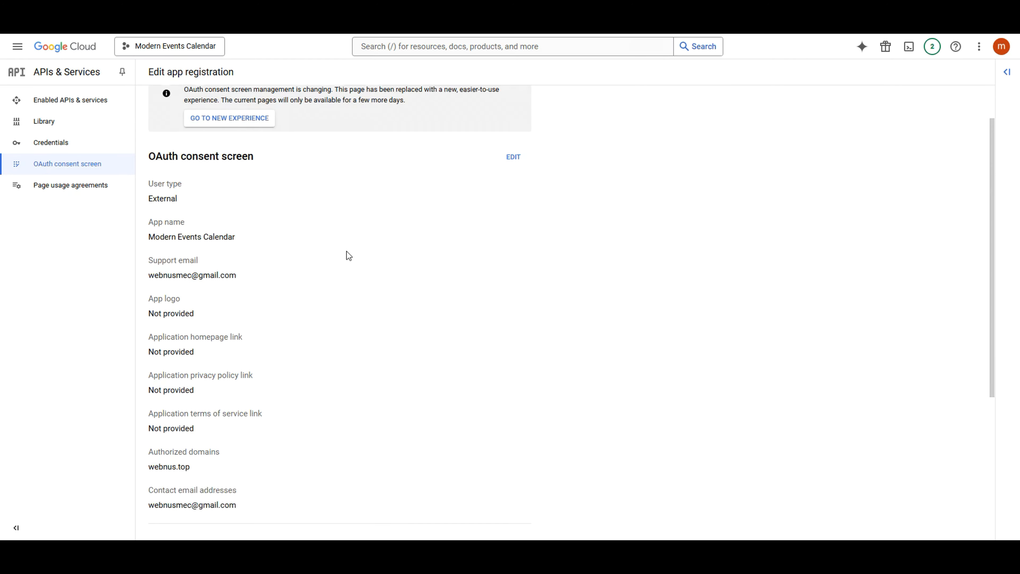
pyautogui.scroll(1, 212, 367)
pyautogui.scroll(2, 205, 354)
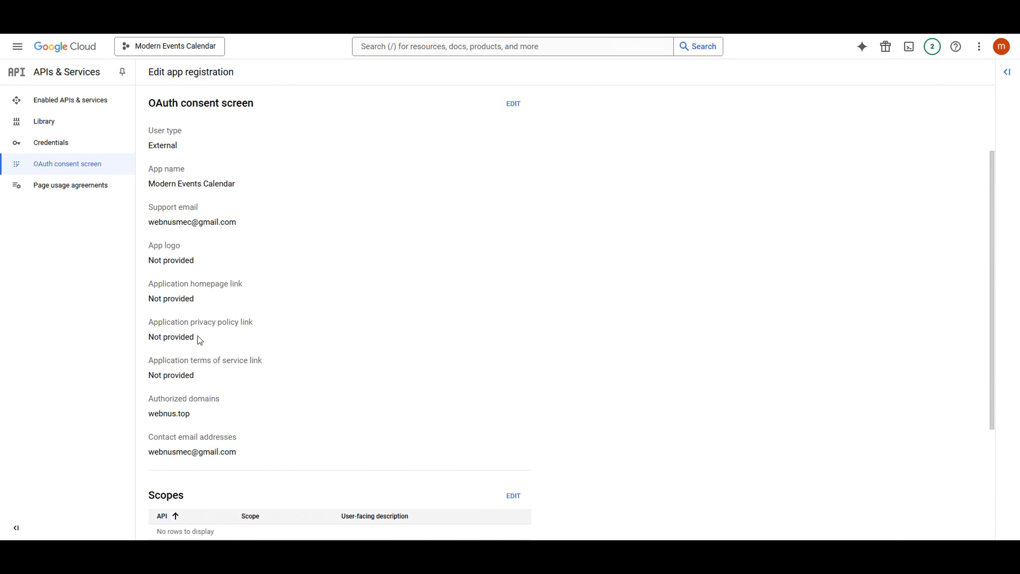
pyautogui.scroll(-4, 231, 189)
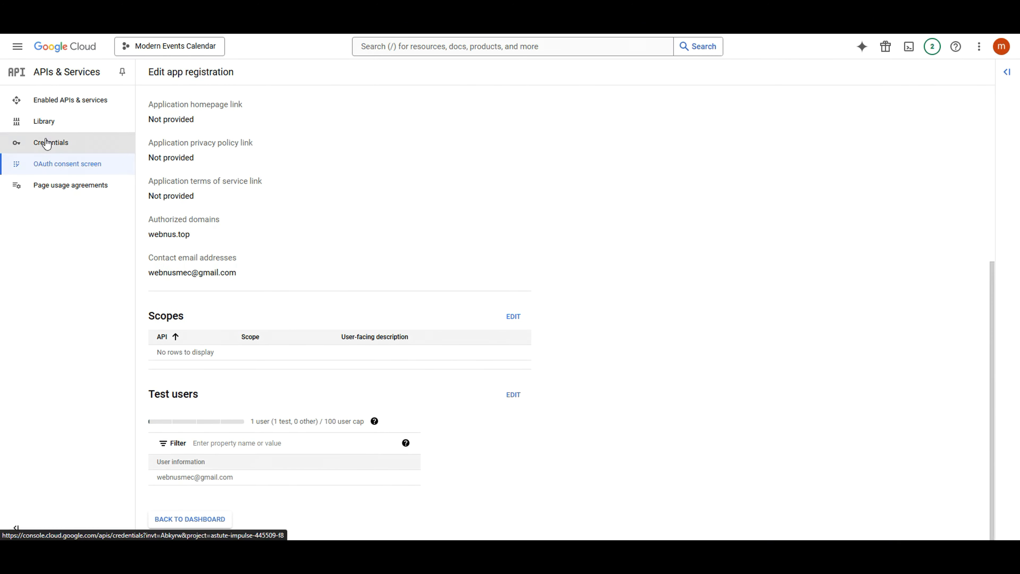
pyautogui.click(54, 149)
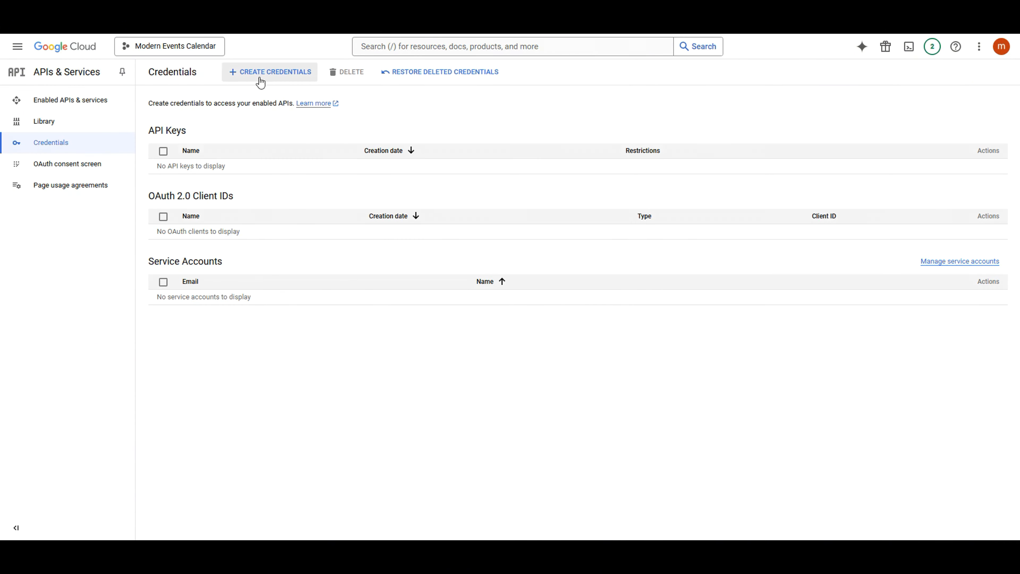
pyautogui.click(275, 80)
pyautogui.click(277, 102)
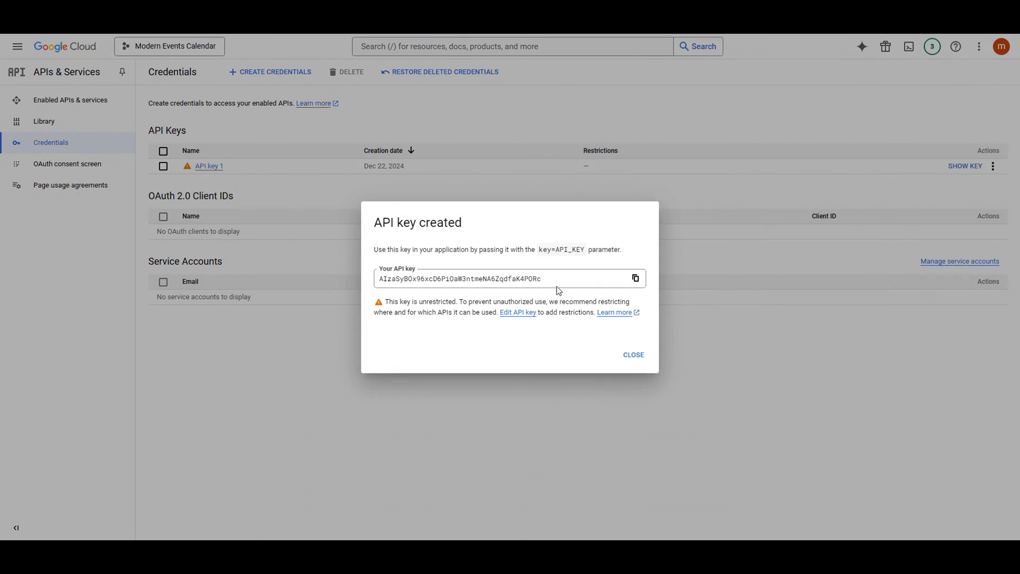
pyautogui.click(634, 355)
# Step: Examine the restriction settings of API key 1 and the list of APIs it can be limited to, and leave without saving
pyautogui.moveTo(185, 174)
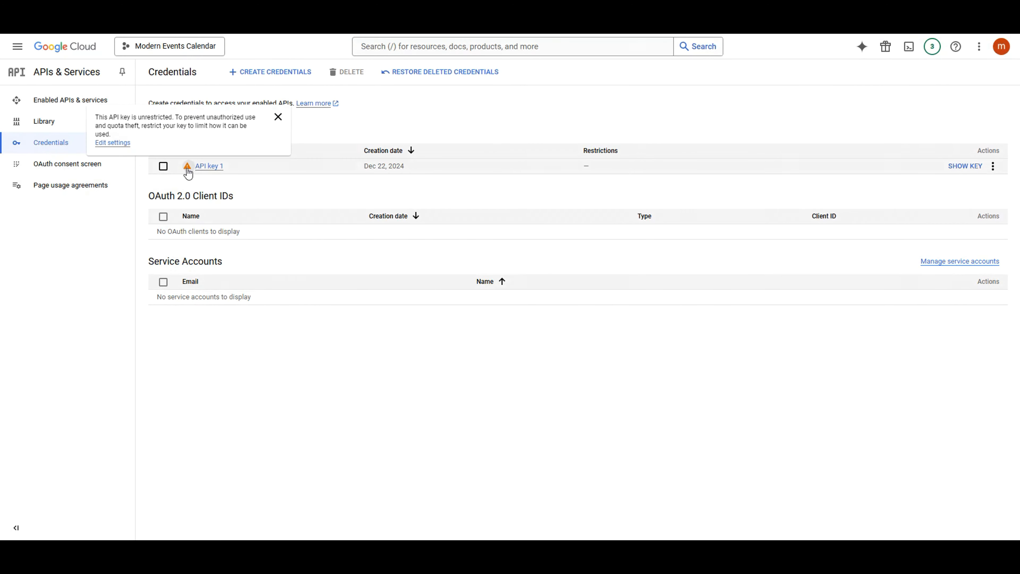
pyautogui.click(112, 143)
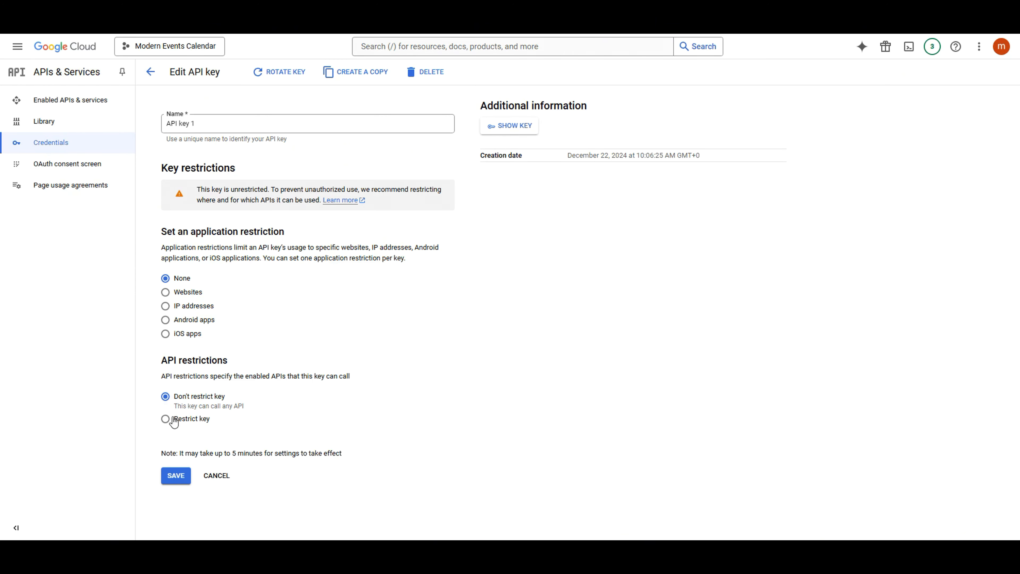
pyautogui.click(165, 419)
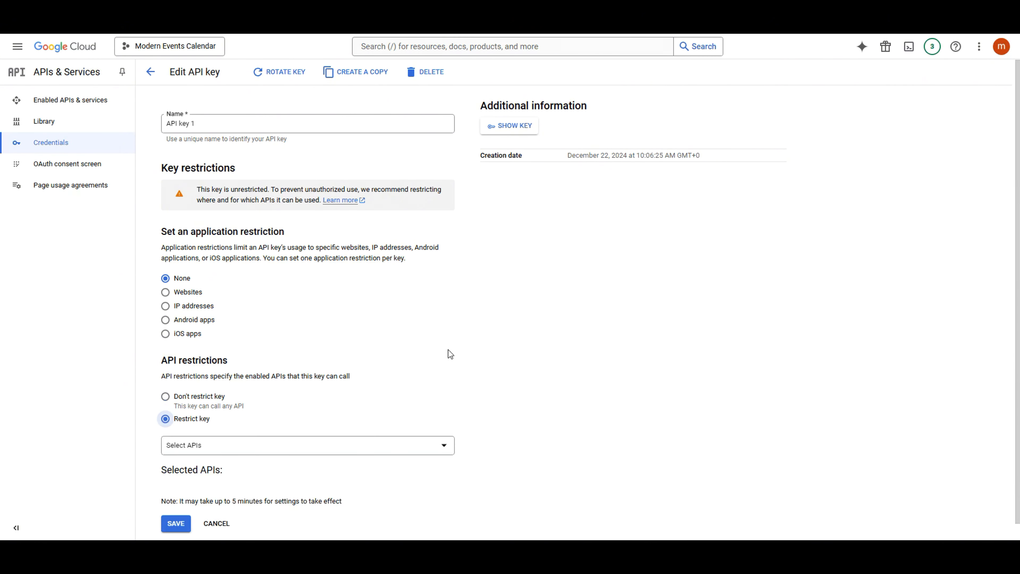
pyautogui.scroll(-1, 448, 349)
pyautogui.click(310, 428)
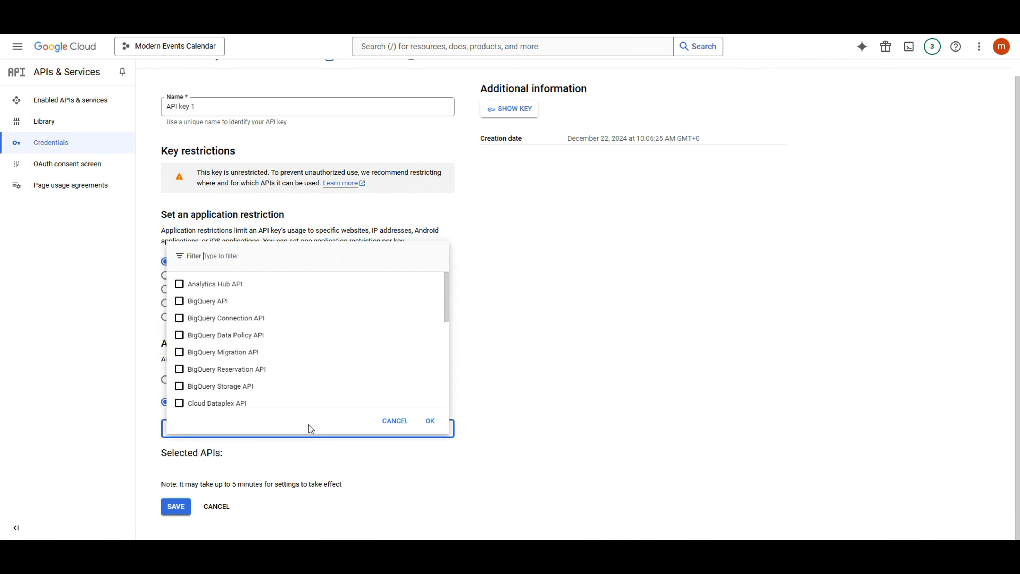
pyautogui.scroll(-1, 224, 290)
pyautogui.scroll(-2, 213, 313)
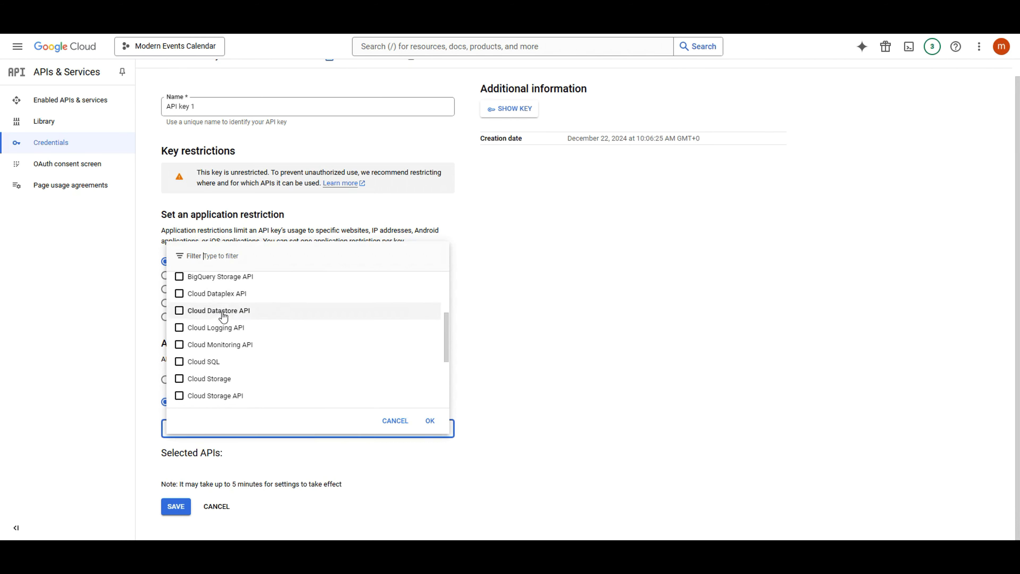
pyautogui.scroll(-1, 201, 395)
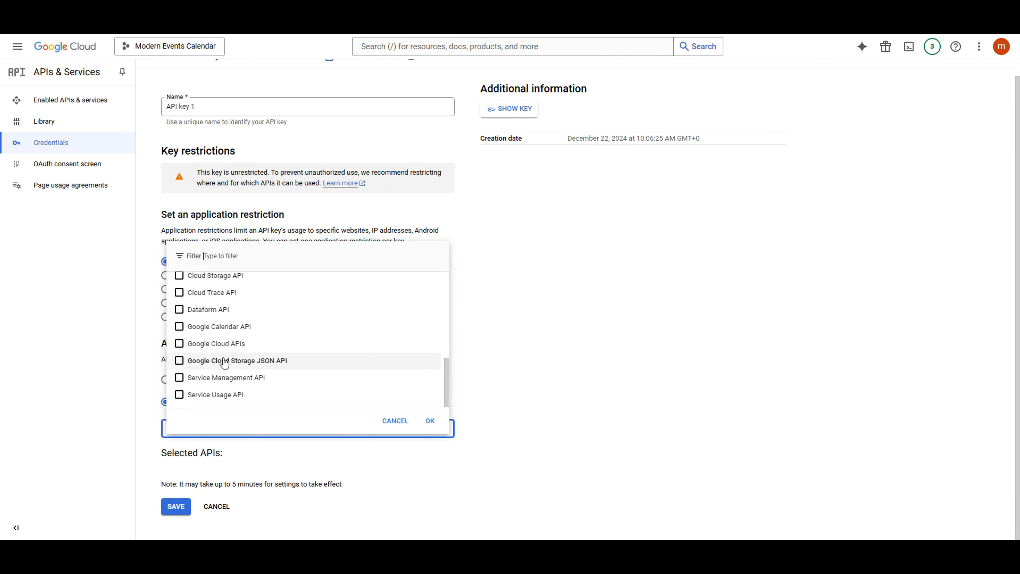
pyautogui.click(397, 422)
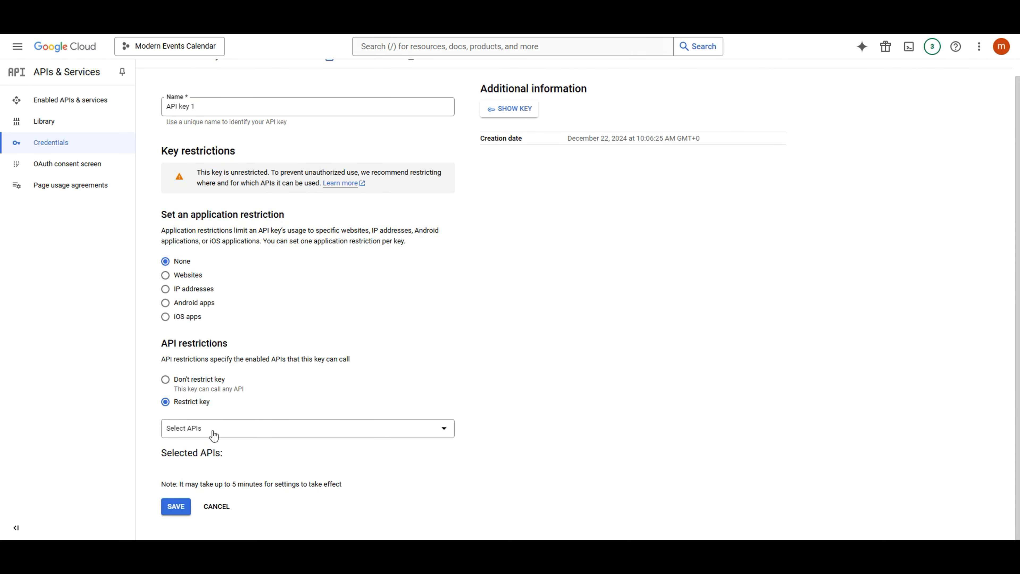
pyautogui.click(165, 379)
pyautogui.click(208, 477)
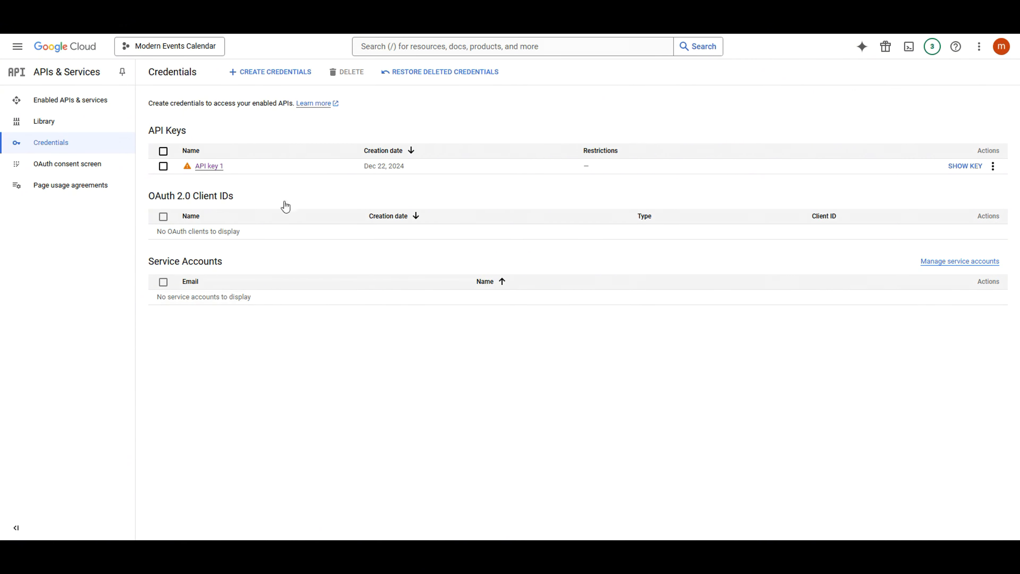
# Step: Start a new OAuth client ID with application type Web application and name it MEC
pyautogui.click(271, 78)
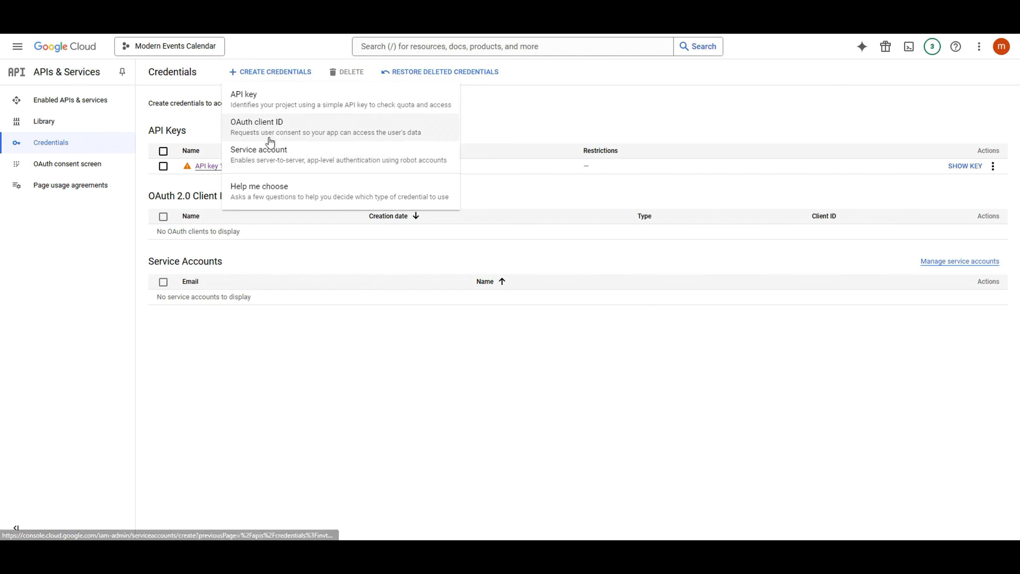
pyautogui.click(277, 131)
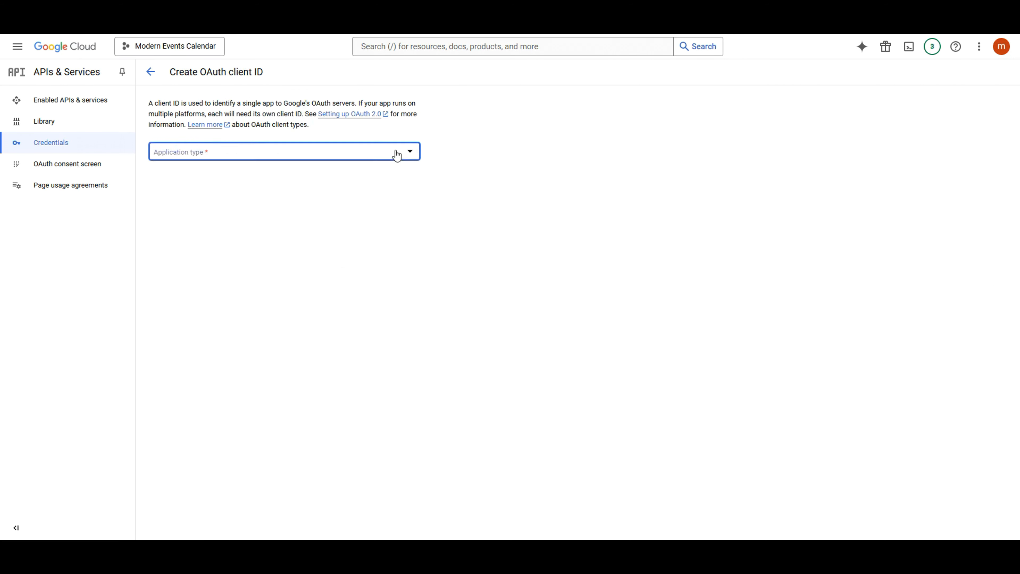
pyautogui.click(395, 151)
pyautogui.click(253, 168)
pyautogui.moveTo(216, 181); pyautogui.dragTo(157, 182)
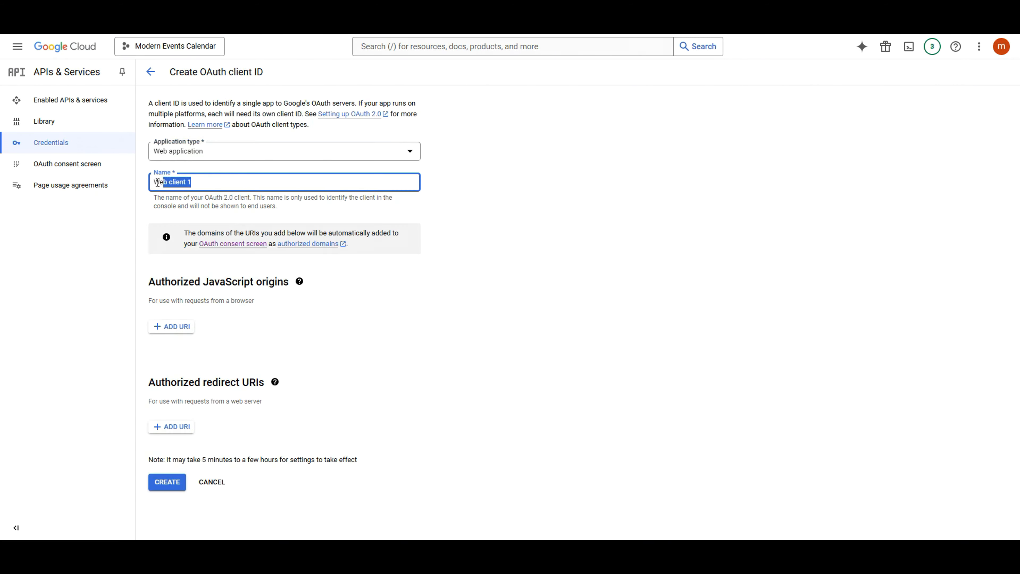
pyautogui.write('MEC')
pyautogui.click(656, 284)
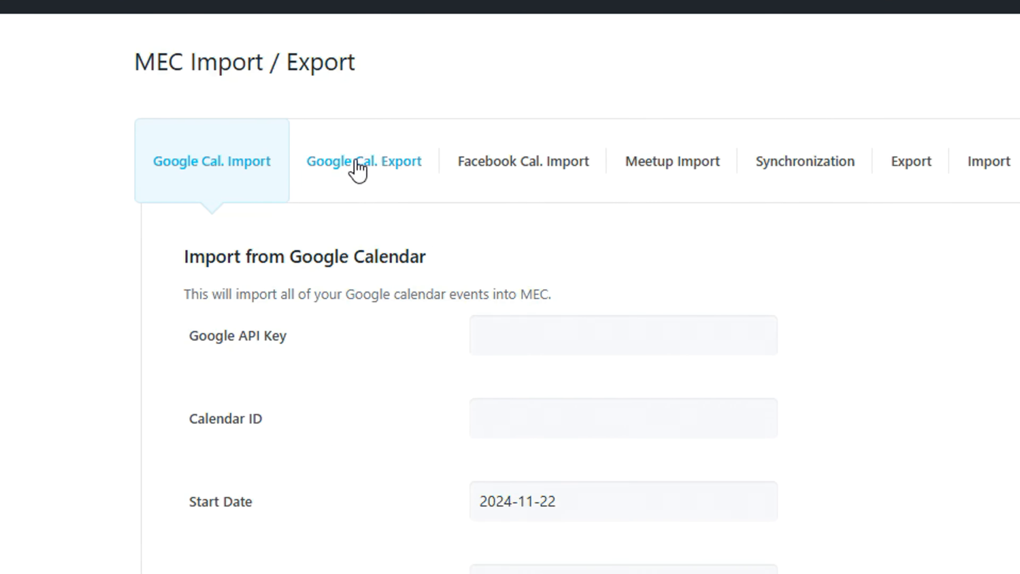
# Step: Copy the page address given in the MEC plugin's Google Cal. Export section and add it as the OAuth client's authorized redirect URI
pyautogui.click(359, 164)
pyautogui.moveTo(489, 192); pyautogui.dragTo(407, 203)
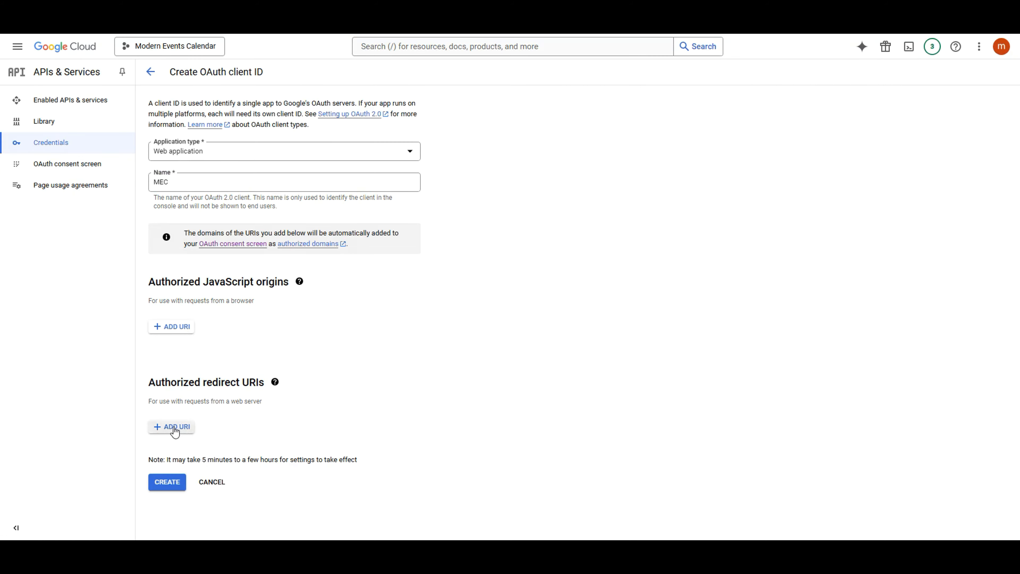
pyautogui.click(175, 429)
pyautogui.hotkey('ctrl', 'v')
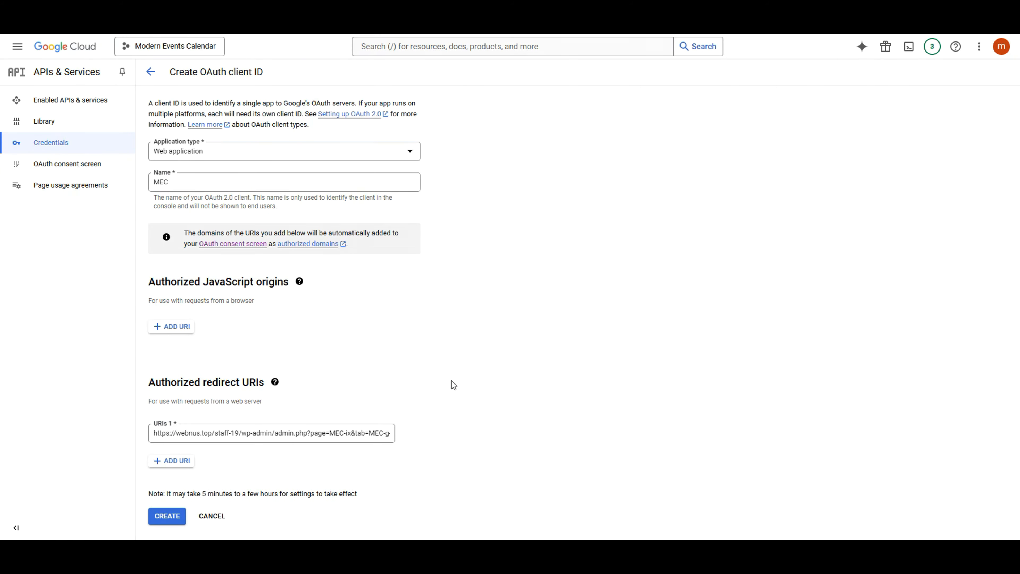
# Step: Create the OAuth client, and reopen the MEC client ID for editing to save it
pyautogui.click(167, 518)
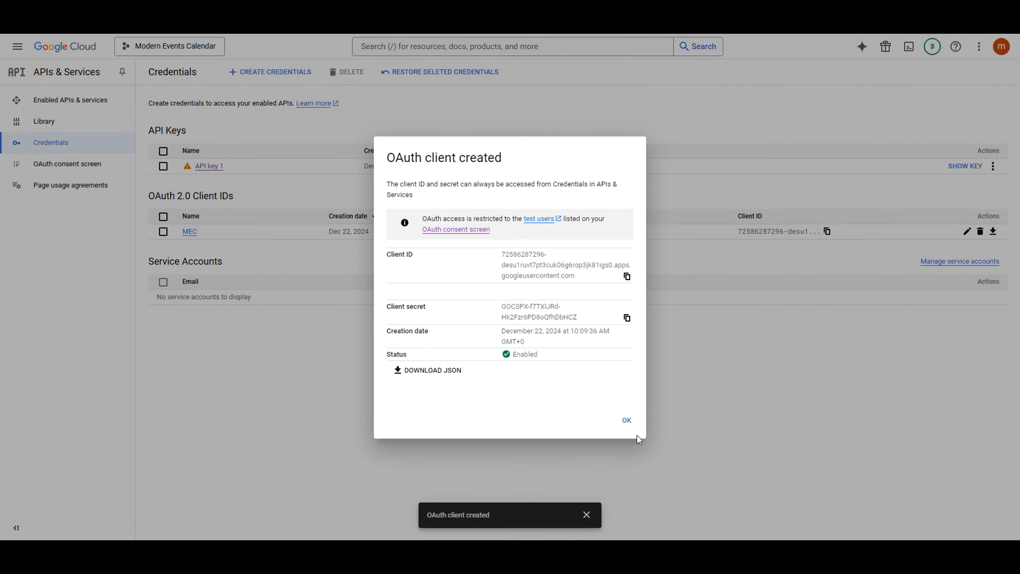
pyautogui.click(627, 420)
pyautogui.click(967, 231)
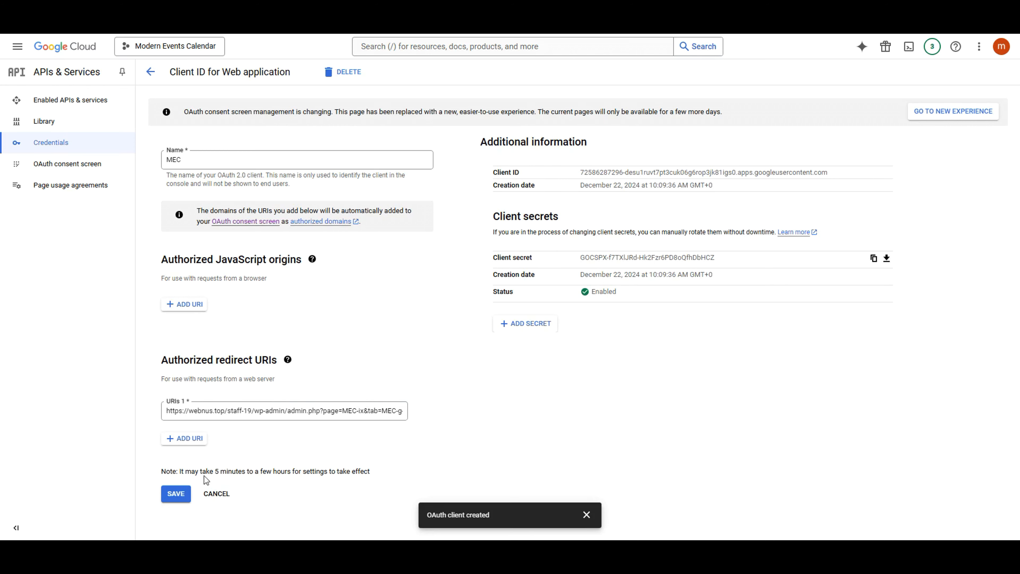
pyautogui.click(175, 497)
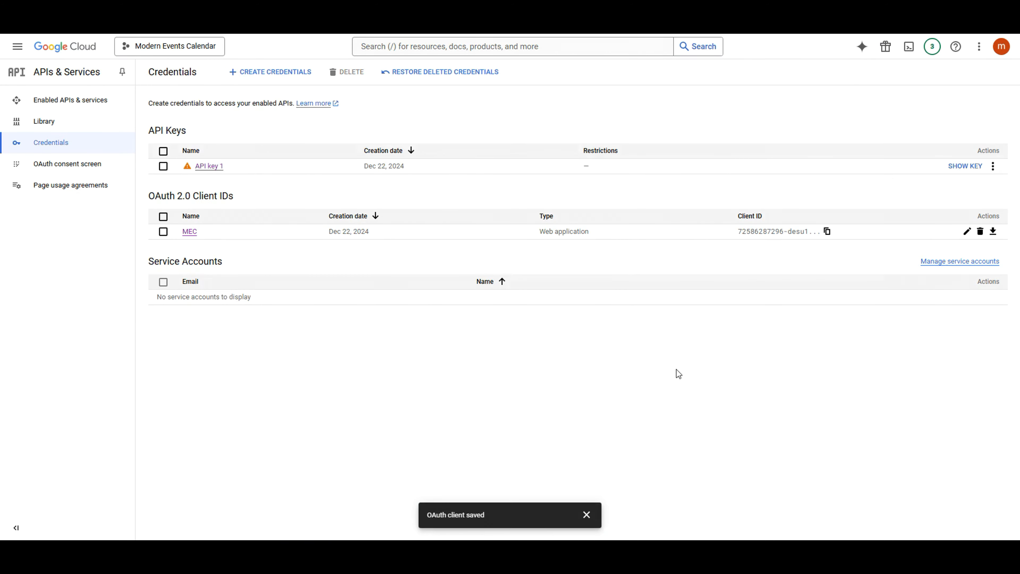
# Step: Copy the key of API key 1 and paste it as the Google API Key in the MEC plugin's Google Cal. Import section
pyautogui.click(964, 167)
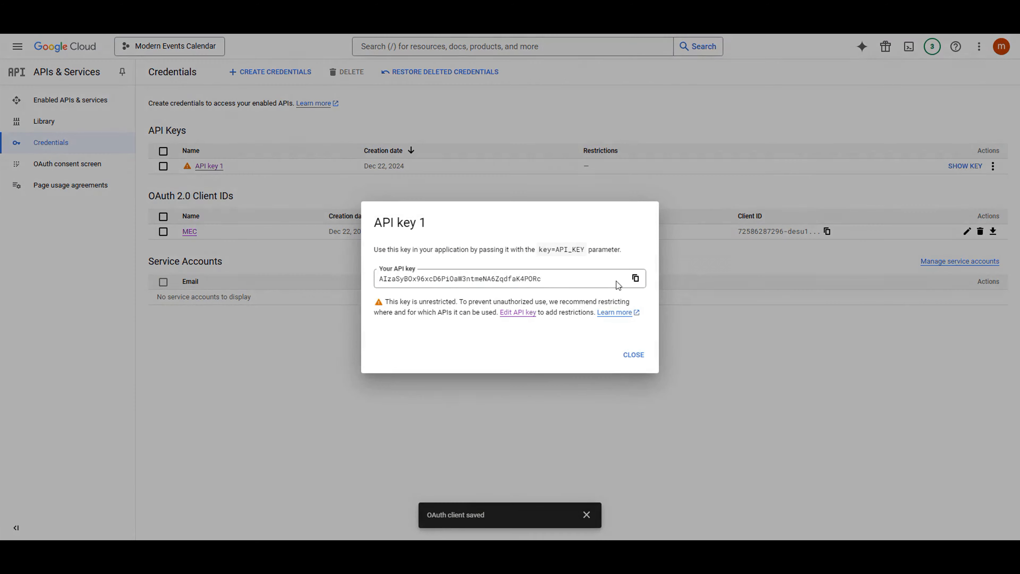
pyautogui.click(635, 278)
pyautogui.click(830, 413)
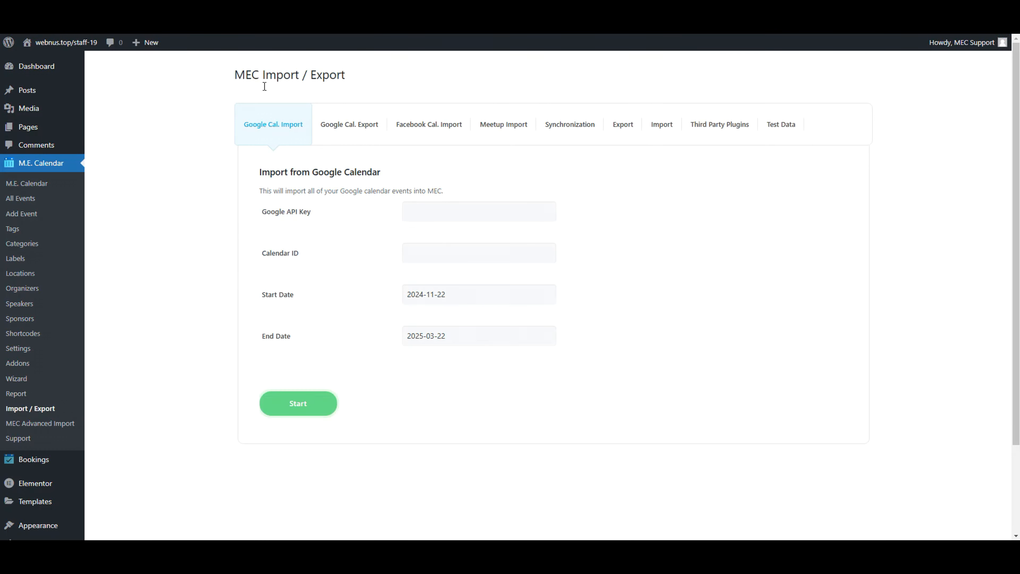
pyautogui.click(425, 204)
pyautogui.hotkey('ctrl', 'v')
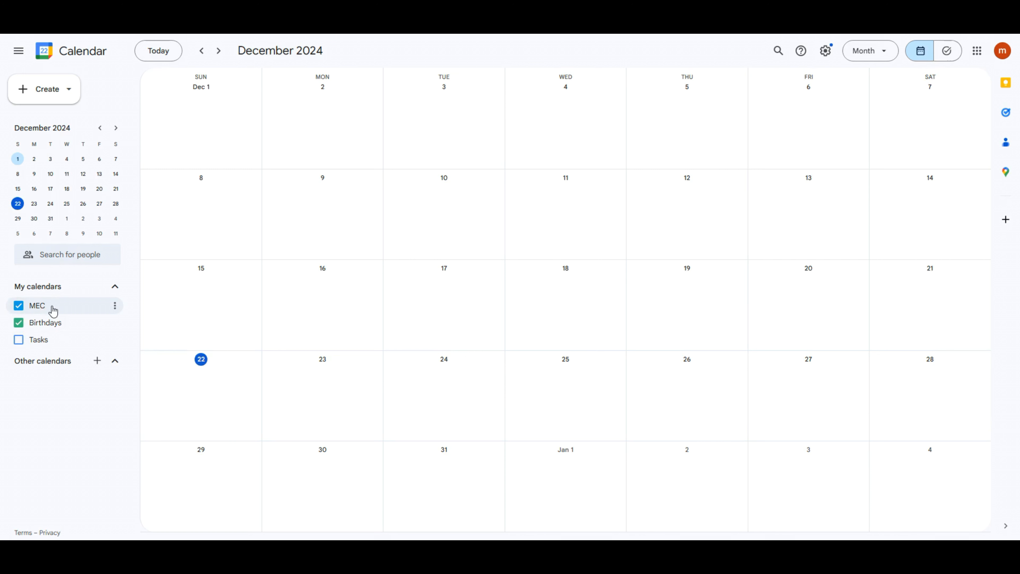
# Step: Copy the Calendar ID from the Integrate calendar section of the MEC calendar's settings
pyautogui.click(115, 307)
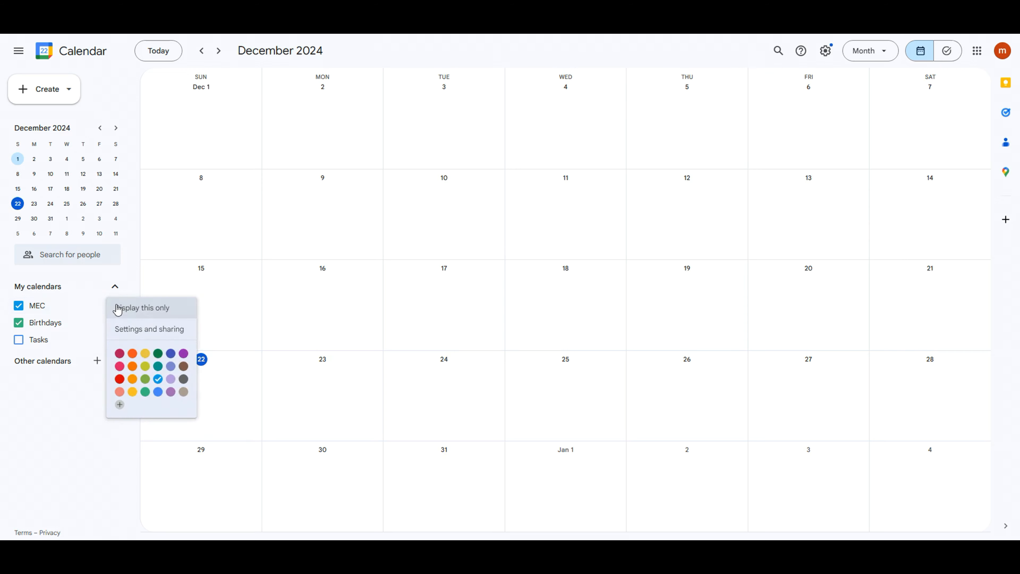
pyautogui.click(152, 330)
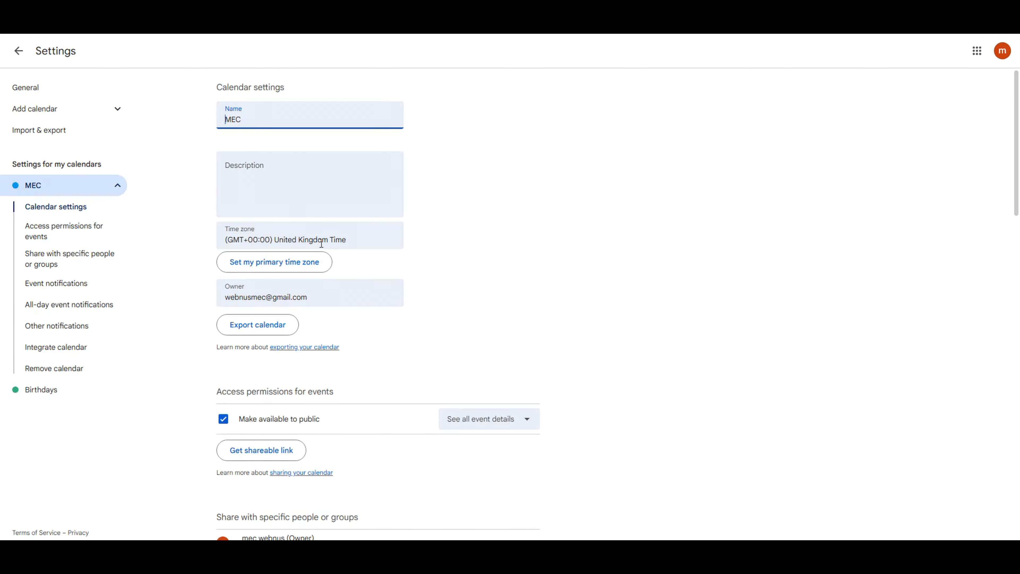
pyautogui.scroll(-1, 555, 190)
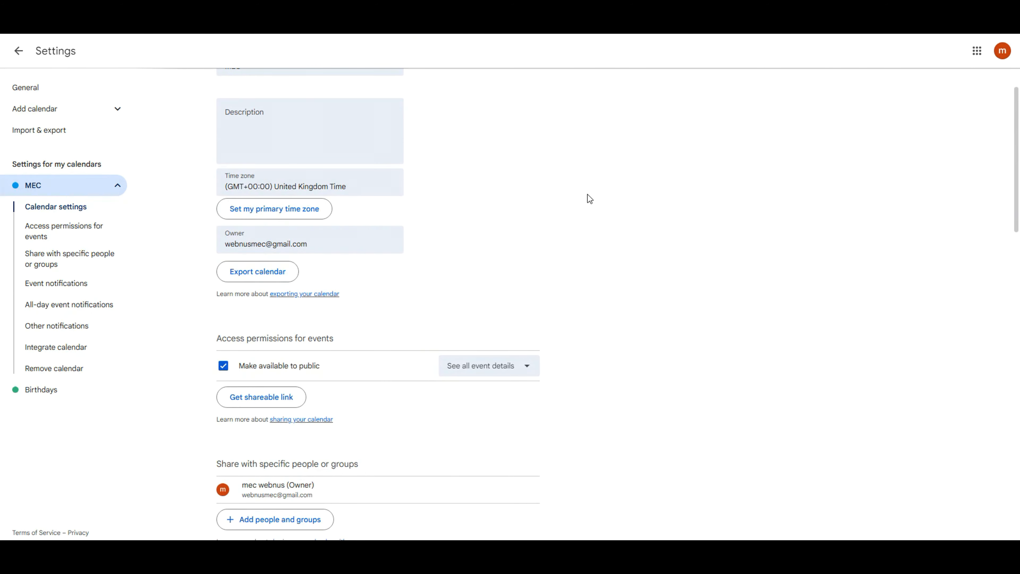
pyautogui.scroll(-15, 615, 226)
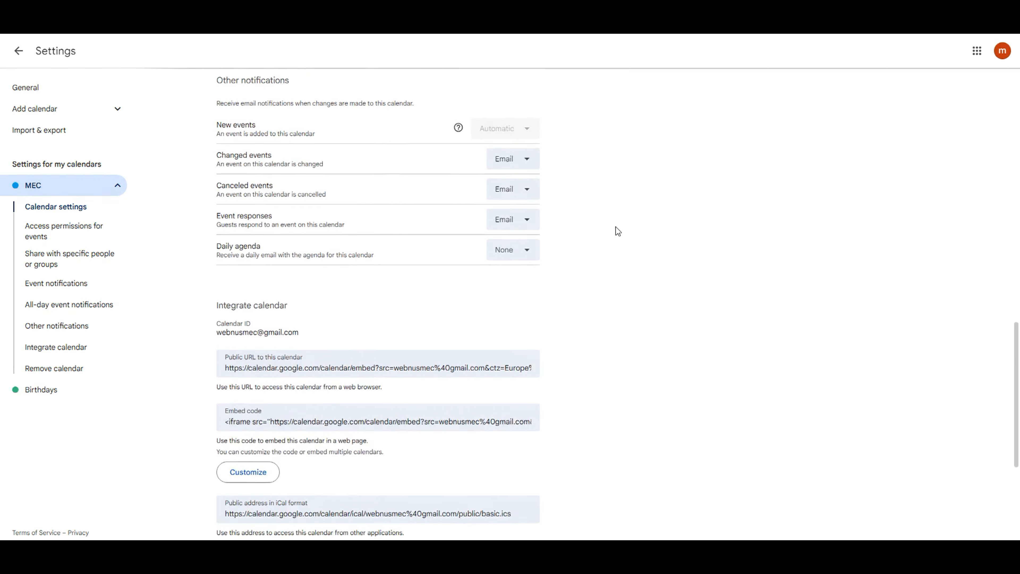
pyautogui.scroll(-3, 616, 227)
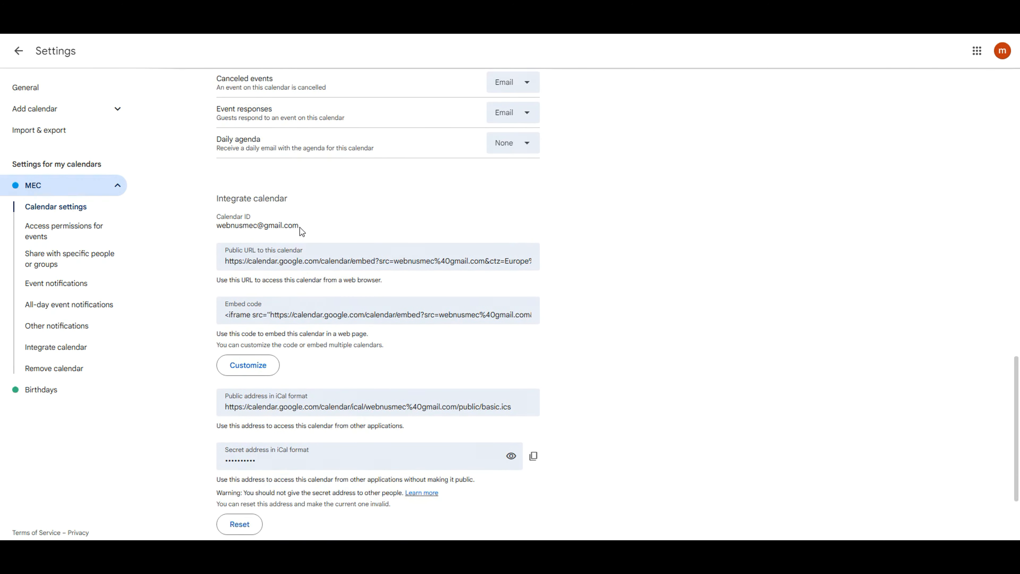
pyautogui.moveTo(298, 228); pyautogui.dragTo(219, 221)
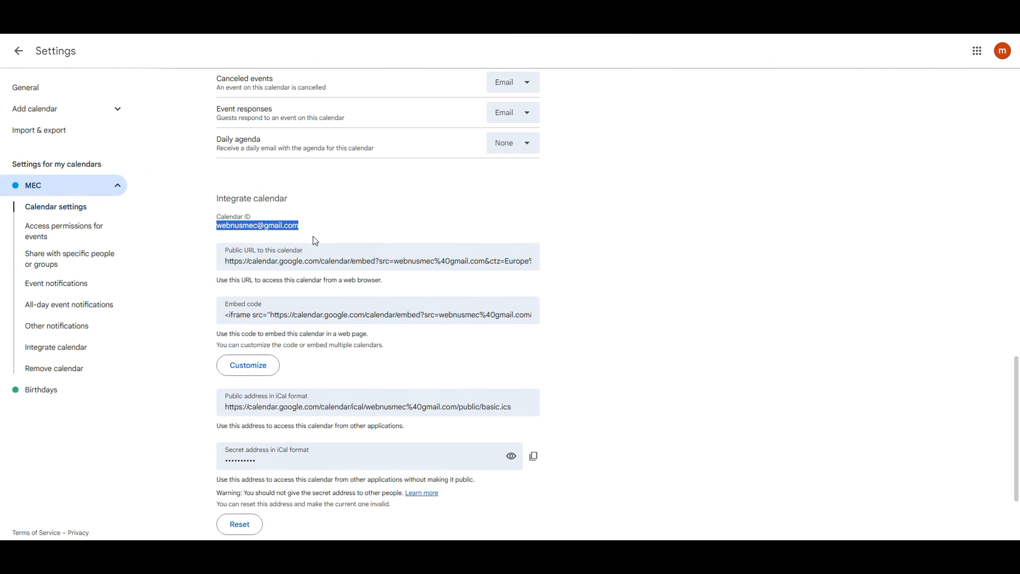
pyautogui.click(648, 206)
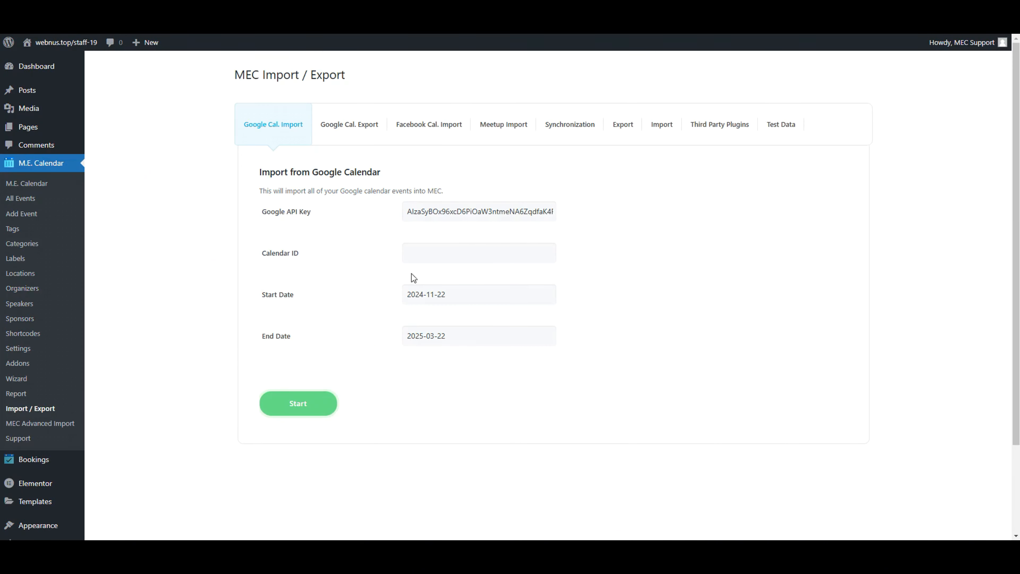
# Step: Paste the Calendar ID into the plugin's Google Cal. Import section and start the import
pyautogui.click(434, 252)
pyautogui.hotkey('ctrl', 'v')
pyautogui.click(296, 408)
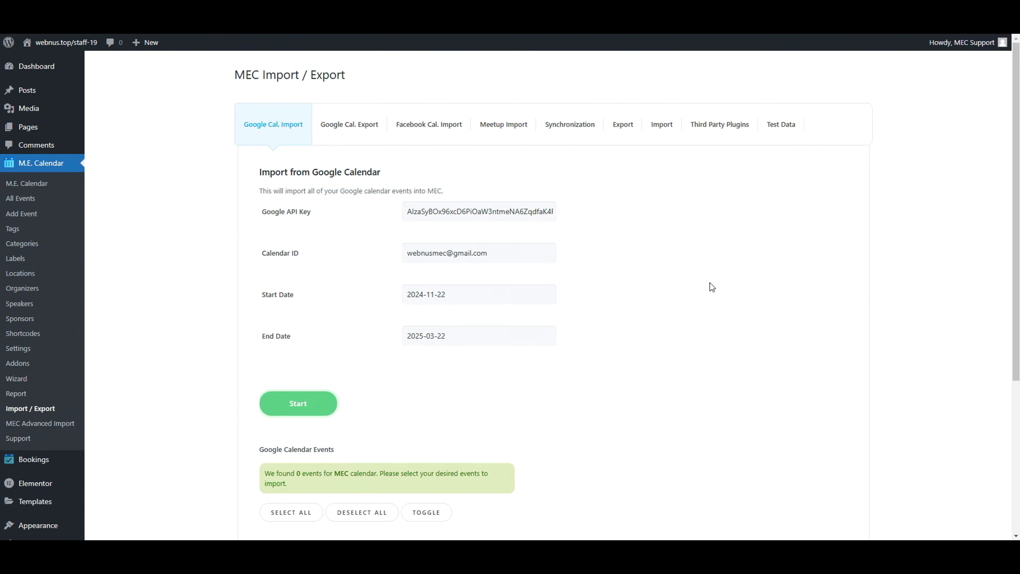
pyautogui.scroll(-3, 710, 283)
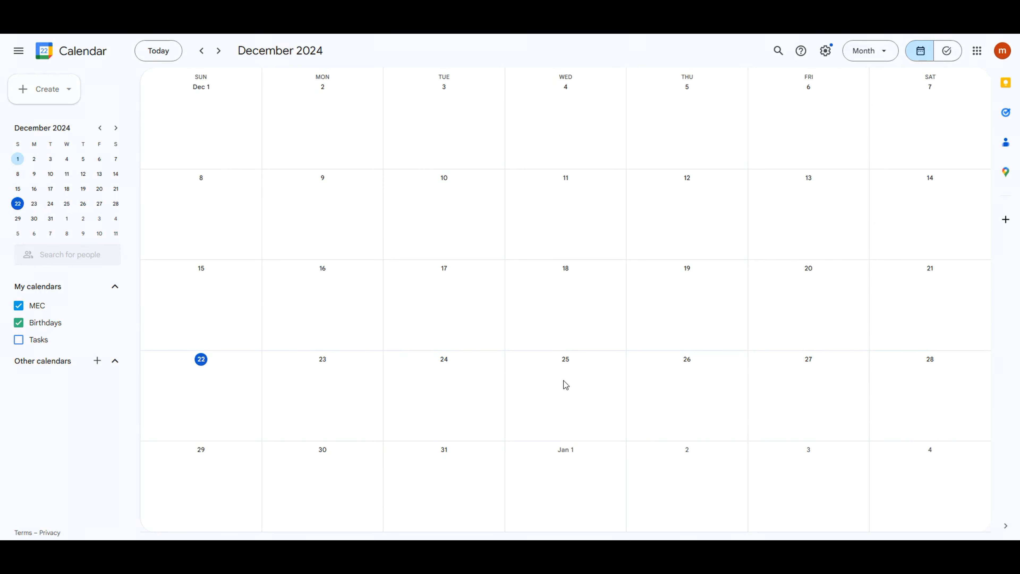
# Step: In Google Calendar, create and save a timed, non-all-day event titled "test event" on December 25, 2024
pyautogui.click(565, 383)
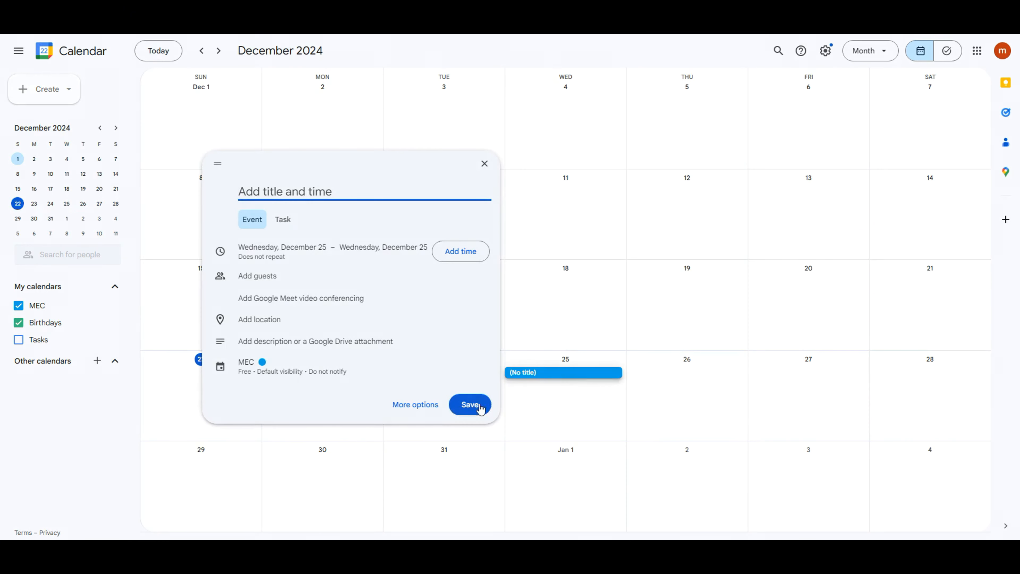
pyautogui.click(417, 406)
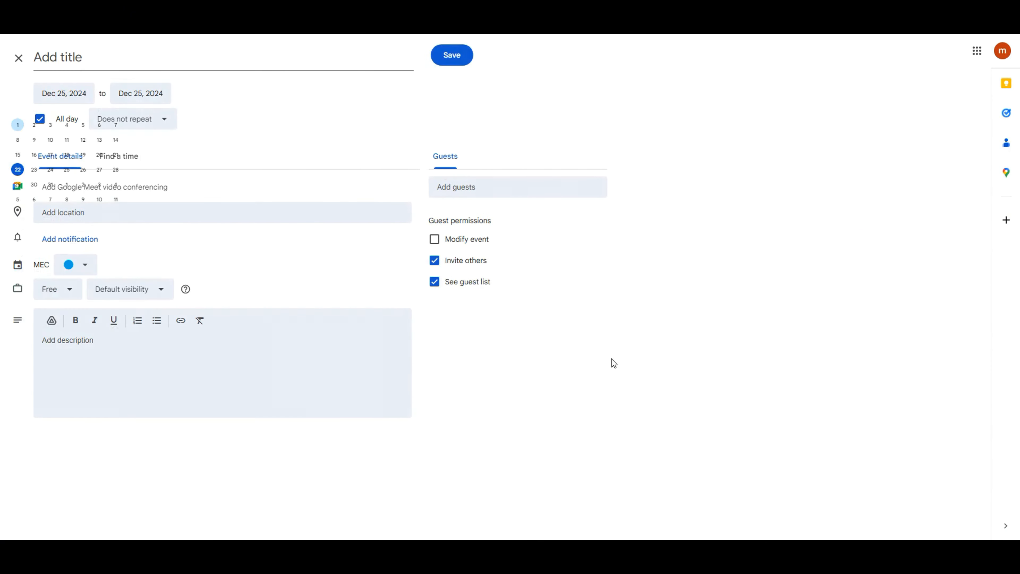
pyautogui.write('test event')
pyautogui.click(40, 119)
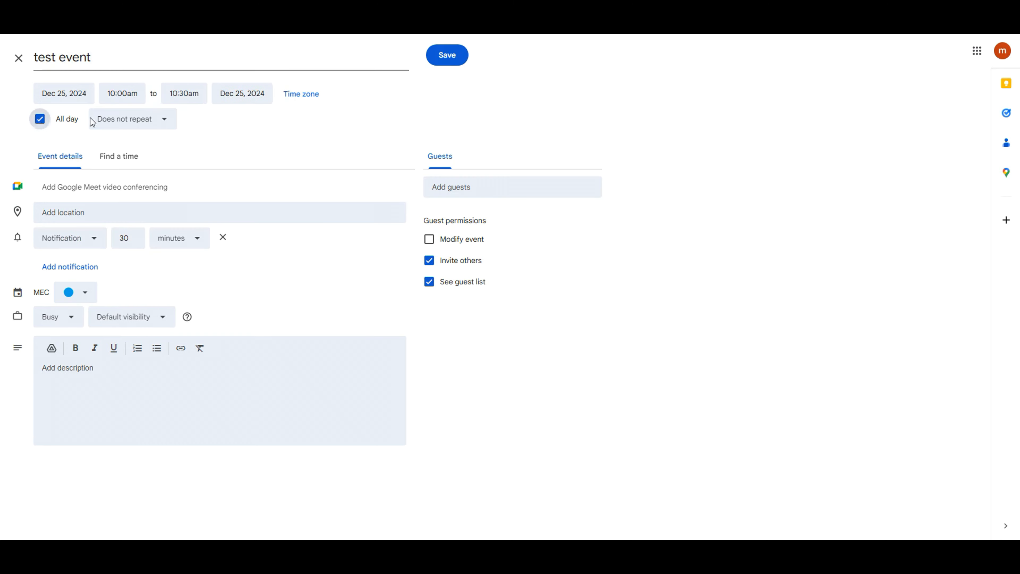
pyautogui.click(447, 55)
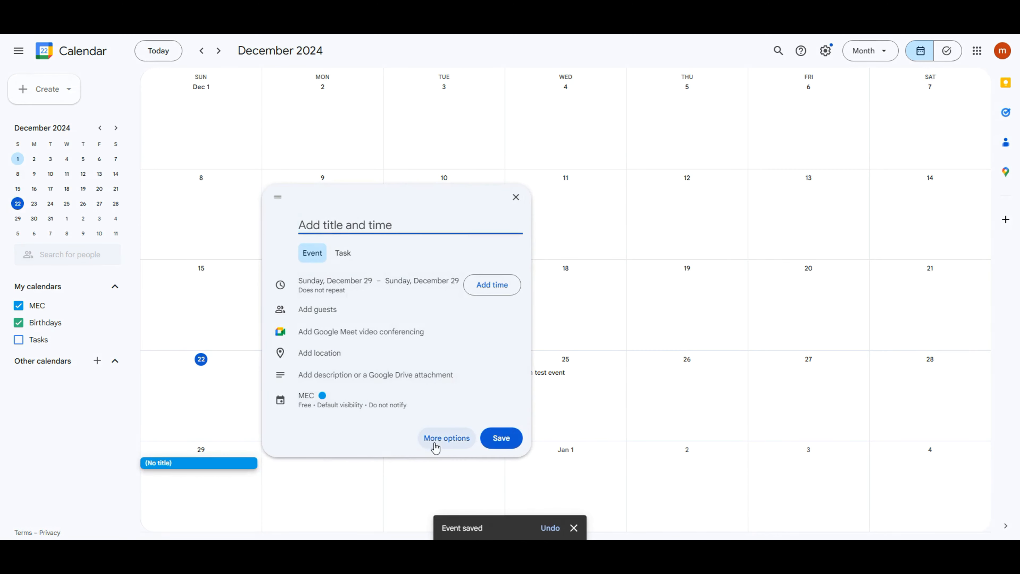
# Step: Create and save a second event titled "test even 2" from Dec 29, 2024, 10:00am to Dec 30, 2024, 2:00pm
pyautogui.click(446, 437)
pyautogui.write('test even 2')
pyautogui.click(40, 119)
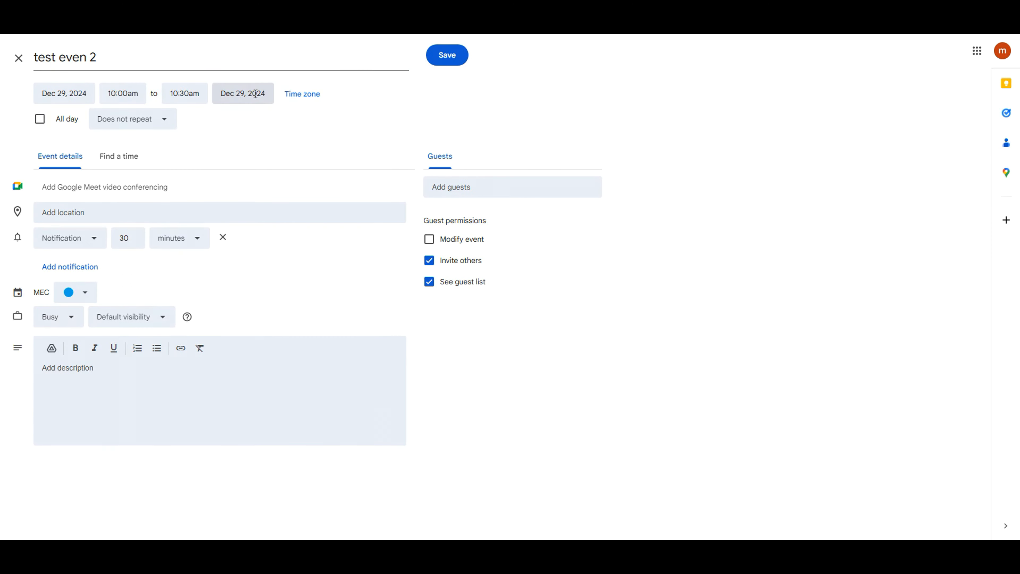
pyautogui.click(251, 93)
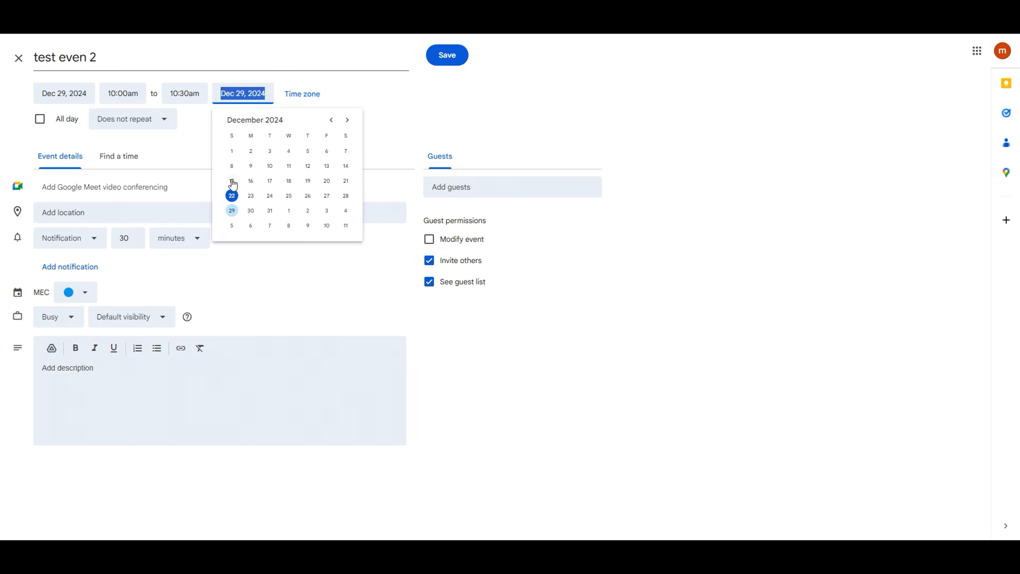
pyautogui.click(251, 211)
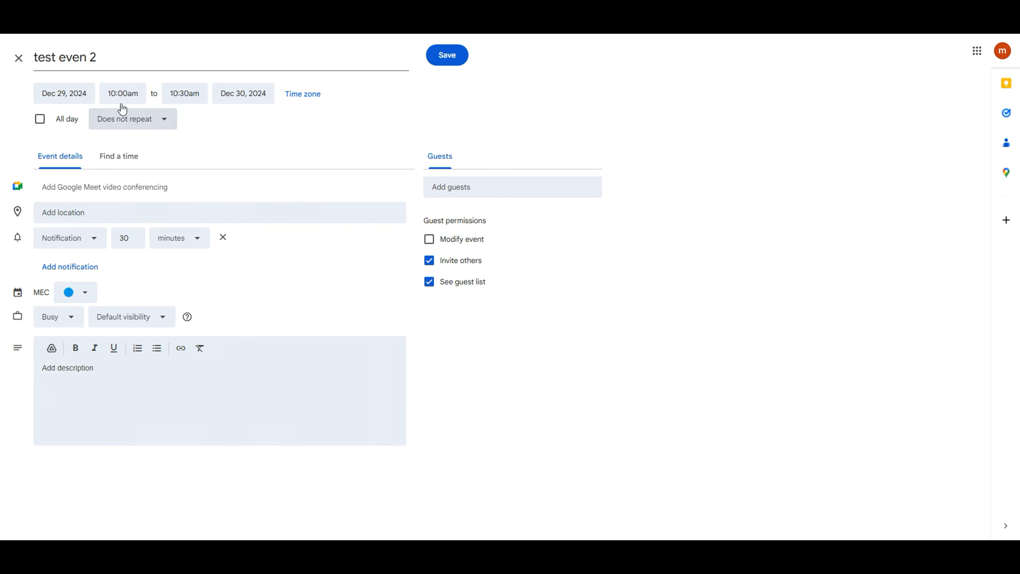
pyautogui.click(196, 97)
pyautogui.scroll(-3, 208, 177)
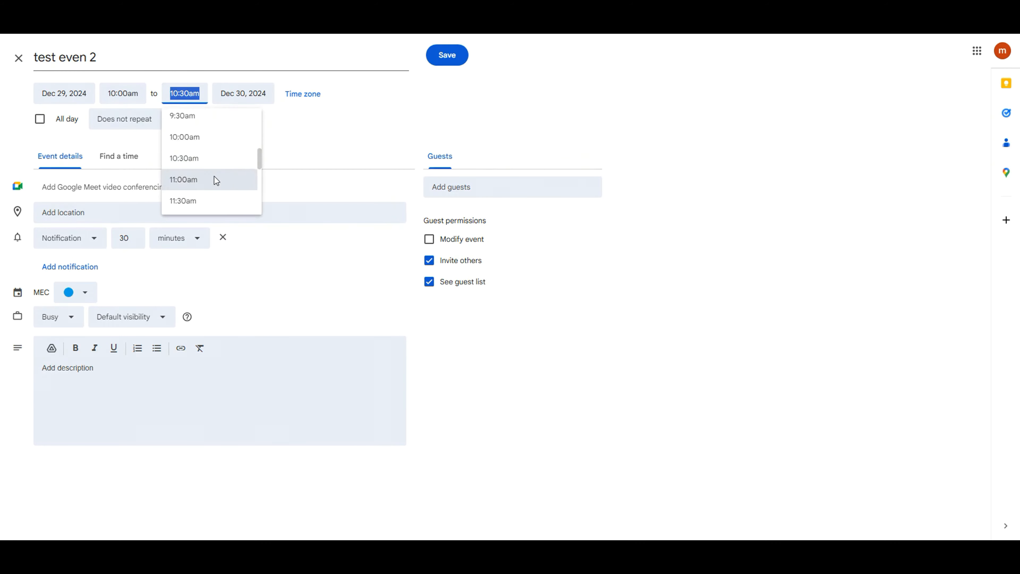
pyautogui.click(193, 204)
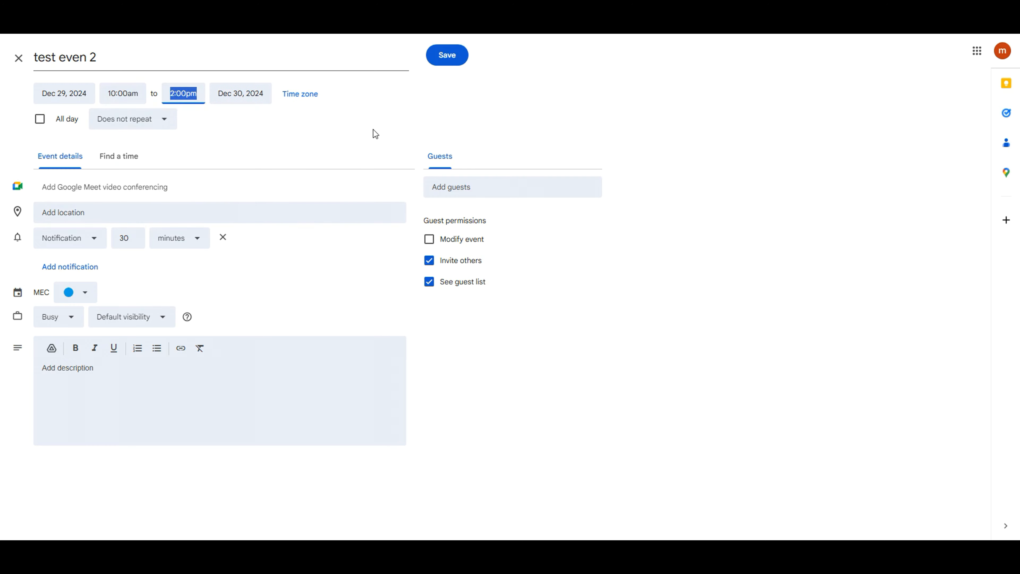
pyautogui.click(447, 56)
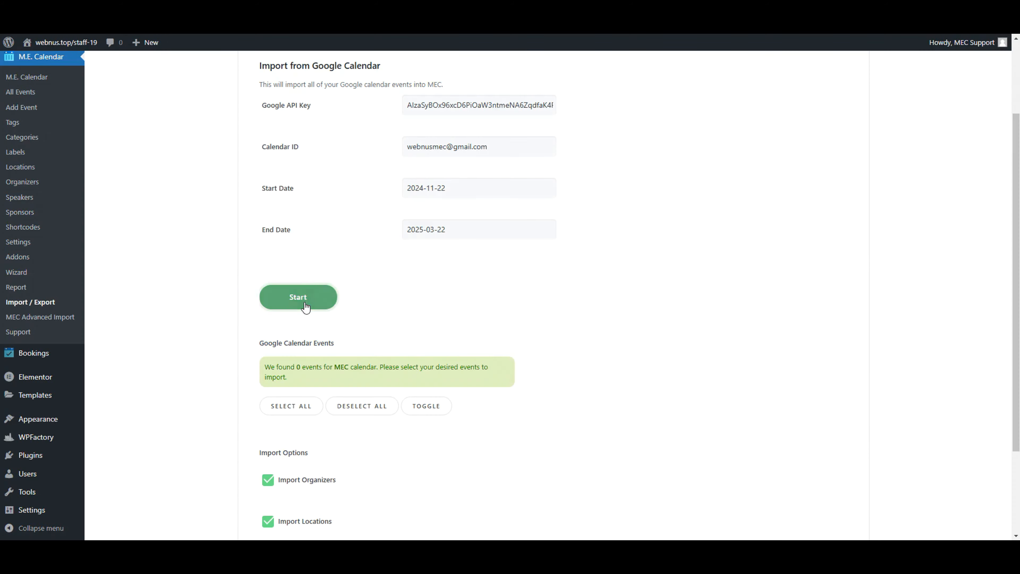
# Step: Start the plugin's Google Calendar import again to fetch the newly created events
pyautogui.click(305, 306)
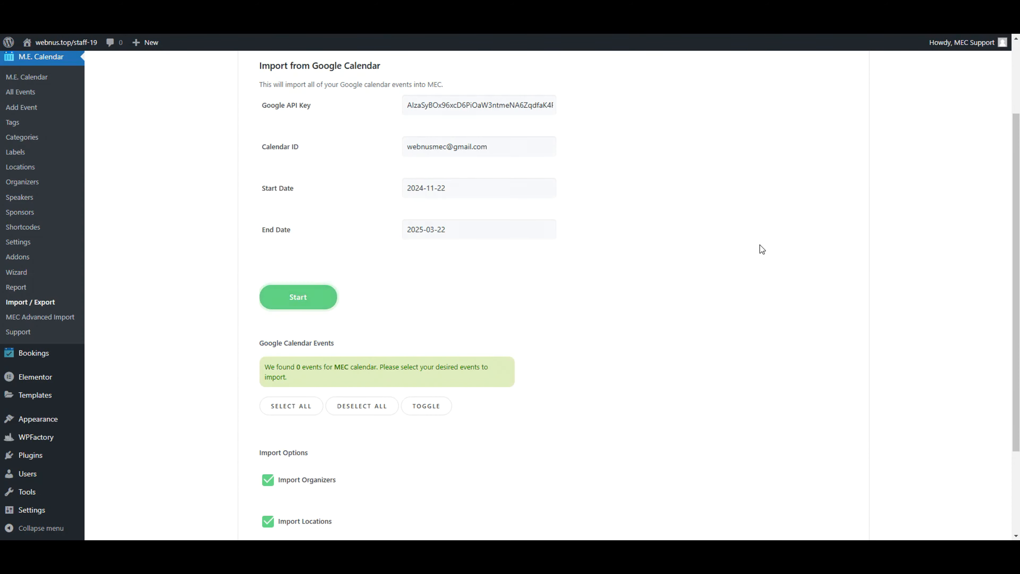
pyautogui.scroll(-6, 722, 266)
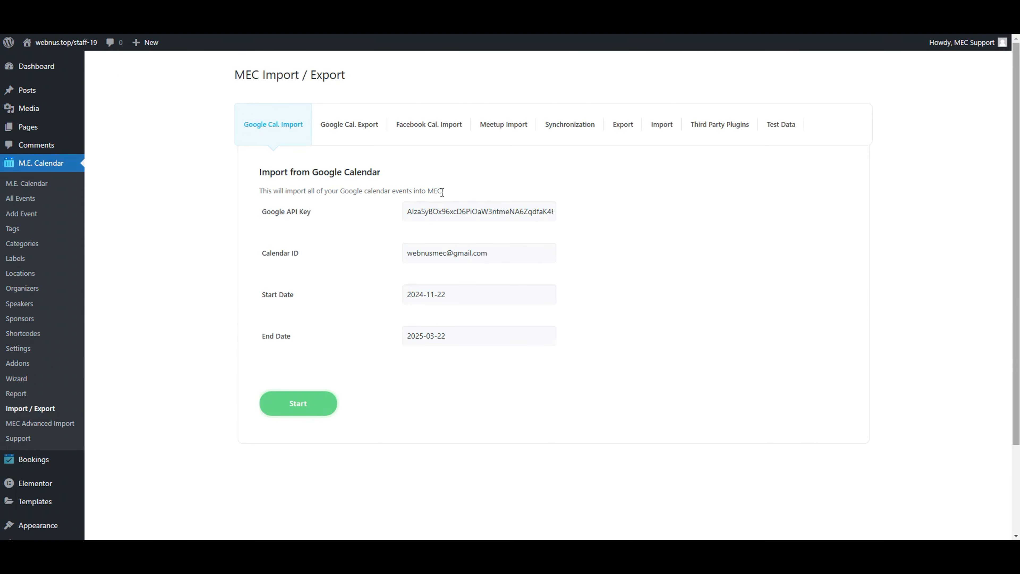
# Step: Copy the MEC OAuth client's client ID and client secret into App Client ID and App Client Secret in the Google Cal. Export section
pyautogui.click(349, 127)
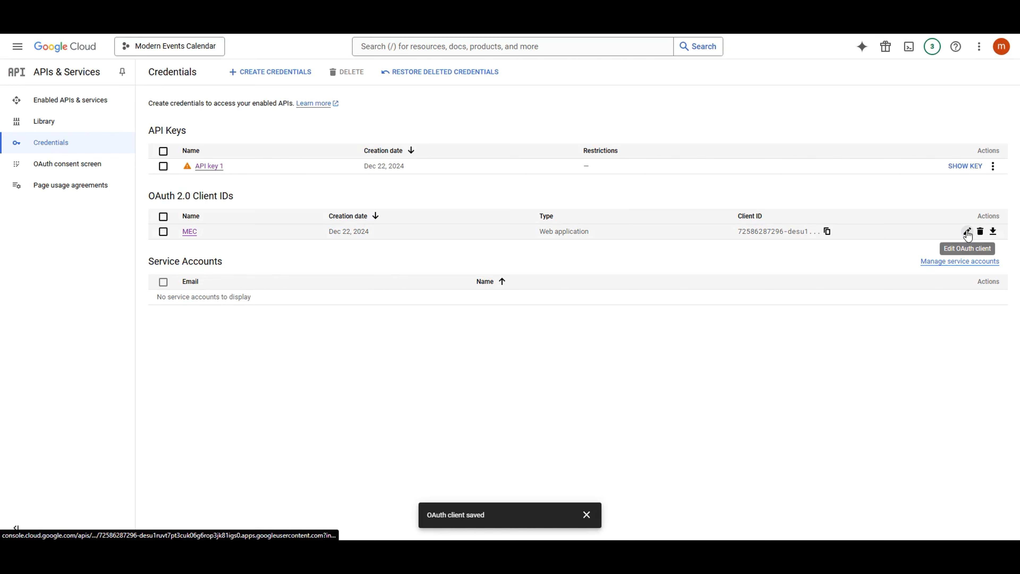
pyautogui.click(966, 231)
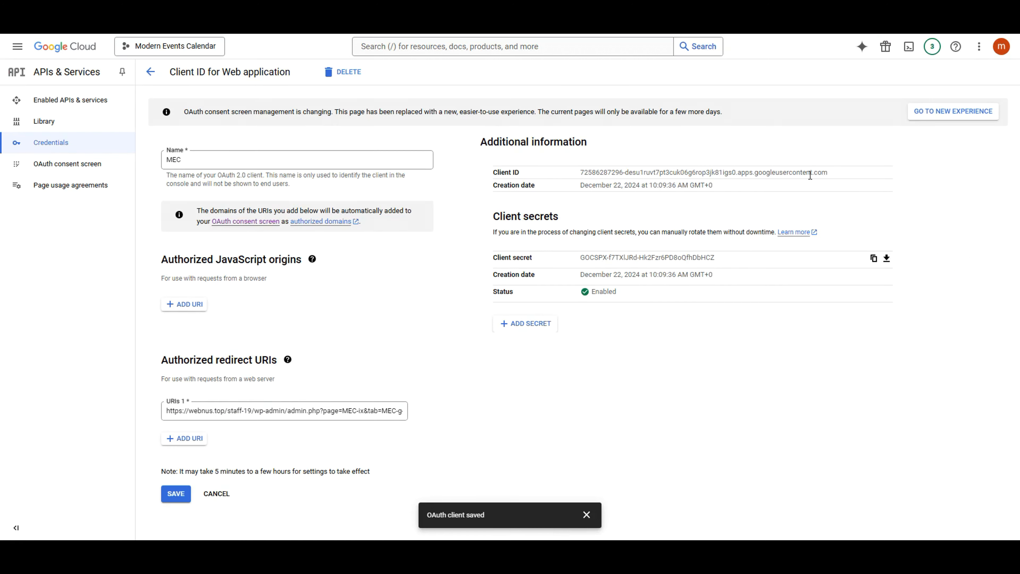
pyautogui.moveTo(828, 172); pyautogui.dragTo(583, 172)
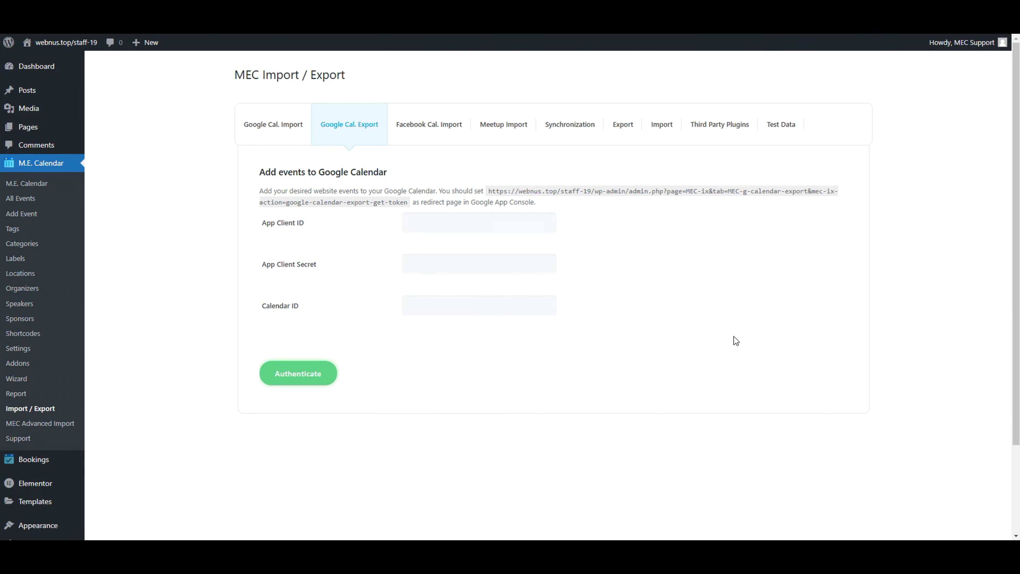
pyautogui.hotkey('ctrl', 'v')
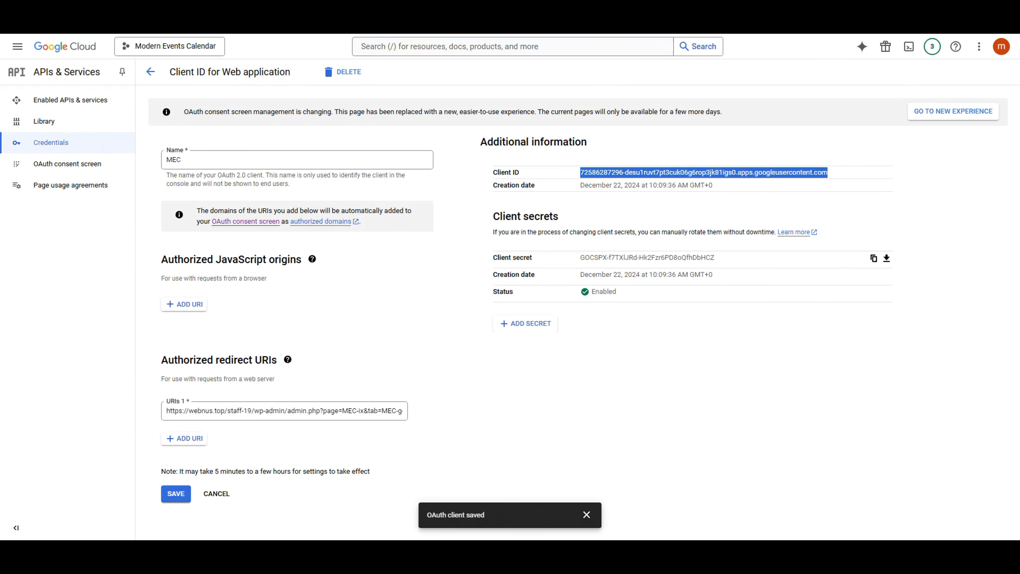
pyautogui.click(873, 257)
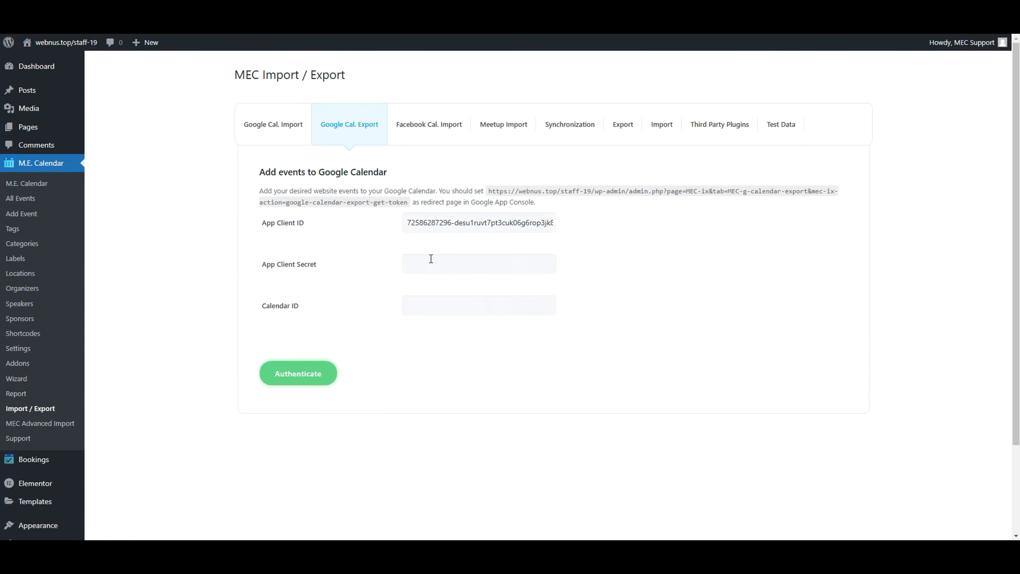
pyautogui.click(431, 258)
pyautogui.hotkey('ctrl', 'v')
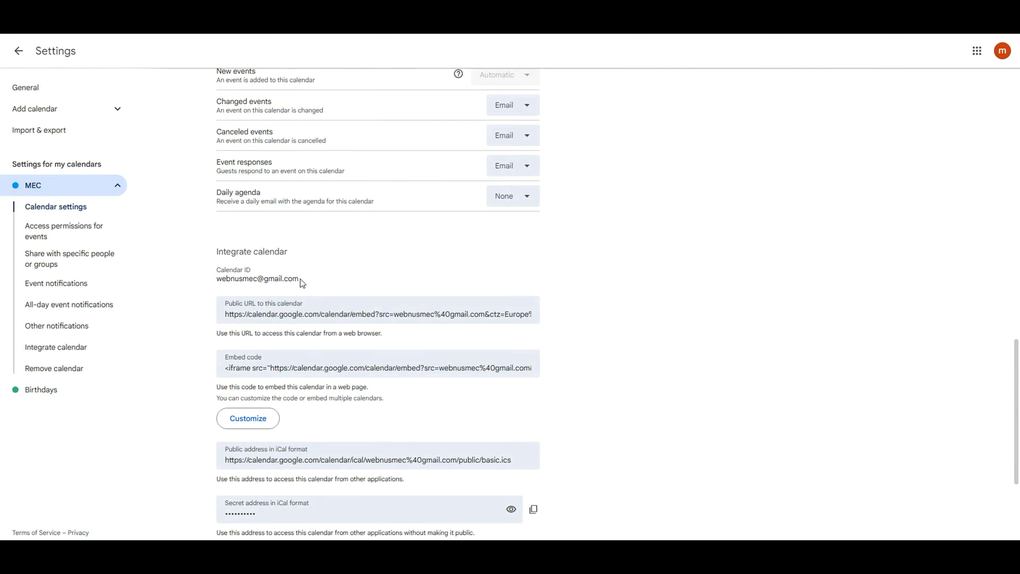
# Step: Copy the Calendar ID from the MEC calendar's settings into the Google Cal. Export section and start the authentication
pyautogui.moveTo(301, 279); pyautogui.dragTo(213, 281)
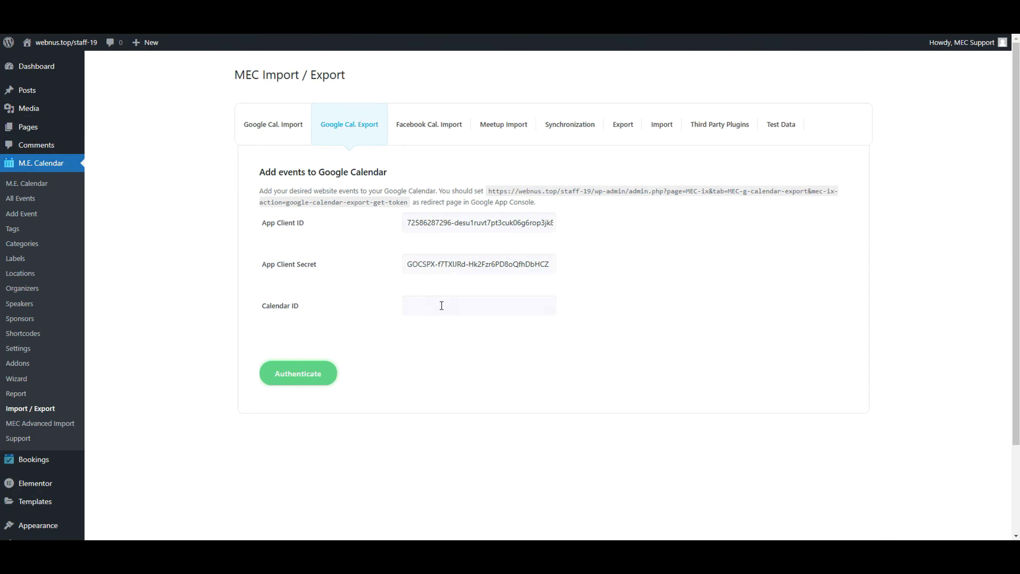
pyautogui.click(441, 304)
pyautogui.hotkey('ctrl', 'v')
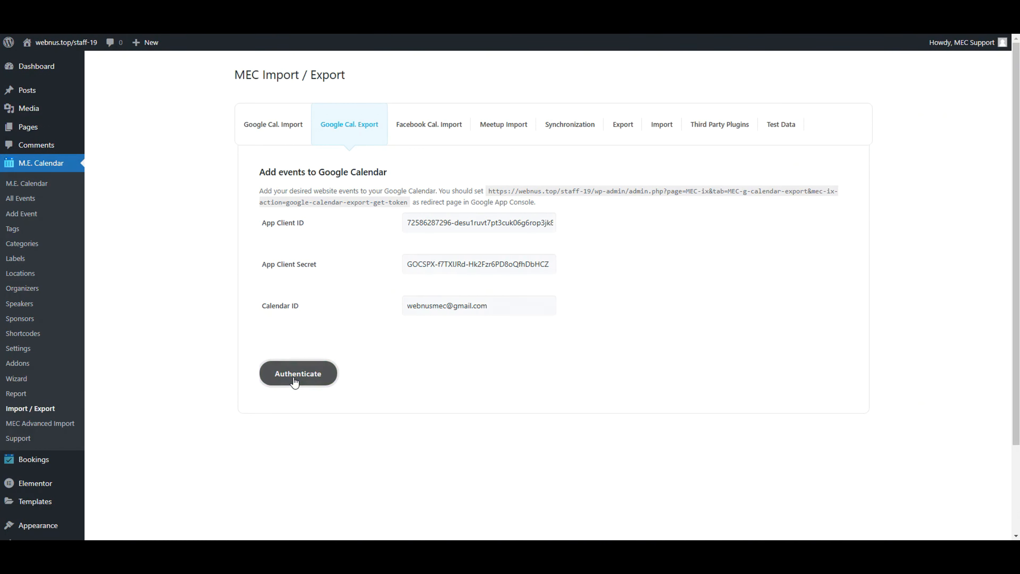
pyautogui.click(295, 382)
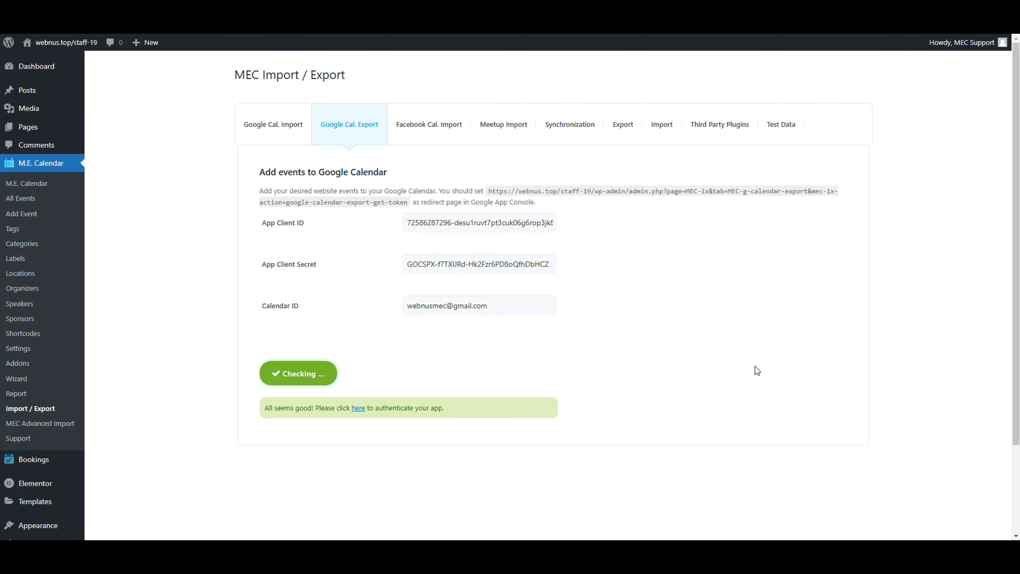
# Step: Authenticate the app with the calendar owner's Google account and allow webnus.top access to its calendars
pyautogui.click(359, 408)
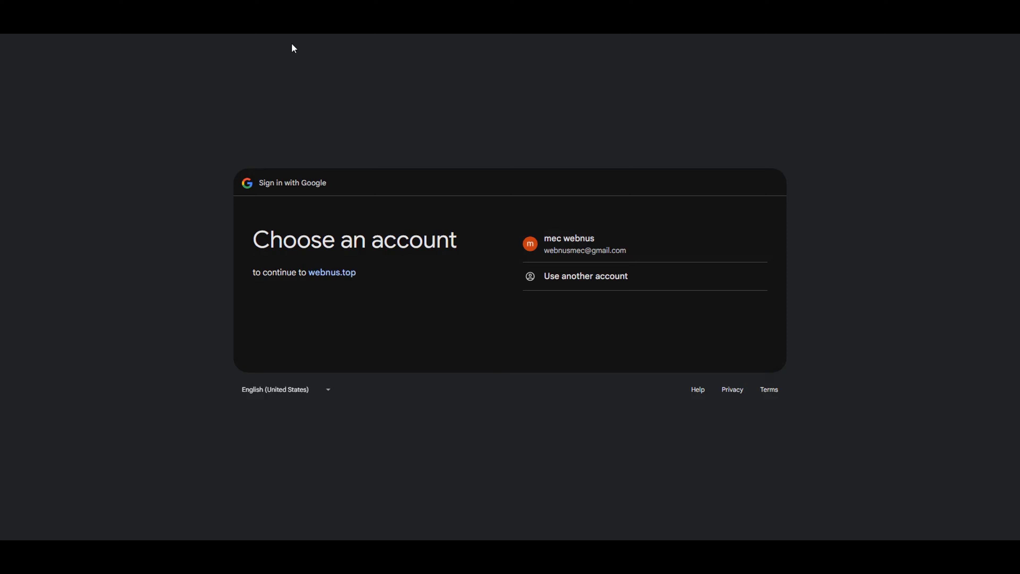
pyautogui.click(587, 243)
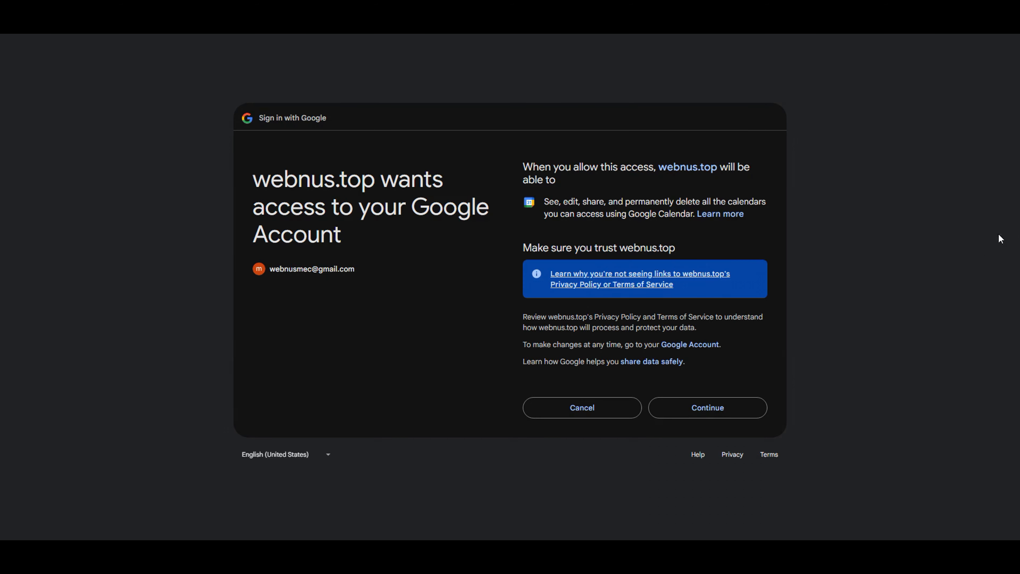
pyautogui.click(702, 413)
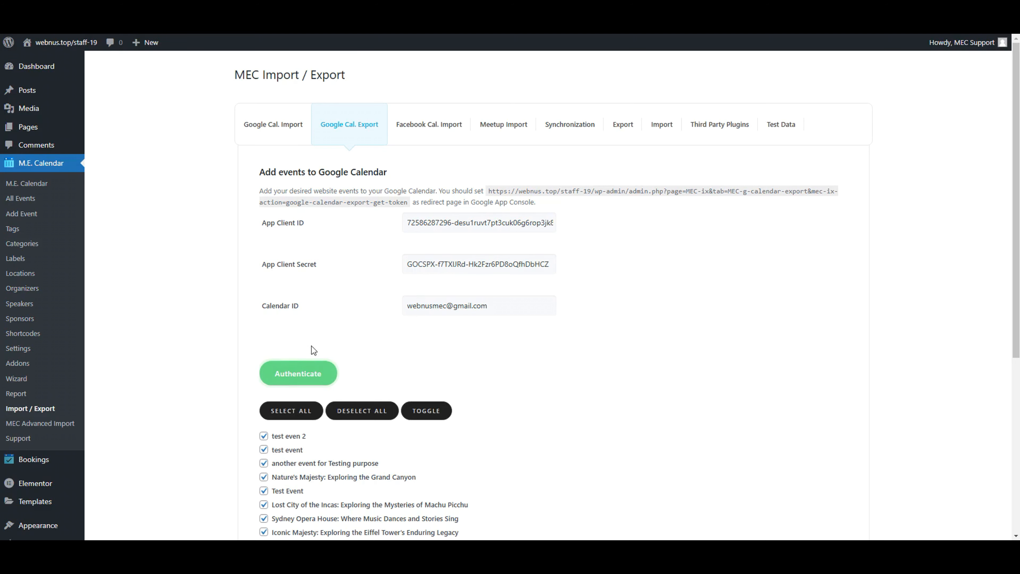
# Step: Deselect all events in the list of events to add to Google Calendar
pyautogui.scroll(-4, 251, 344)
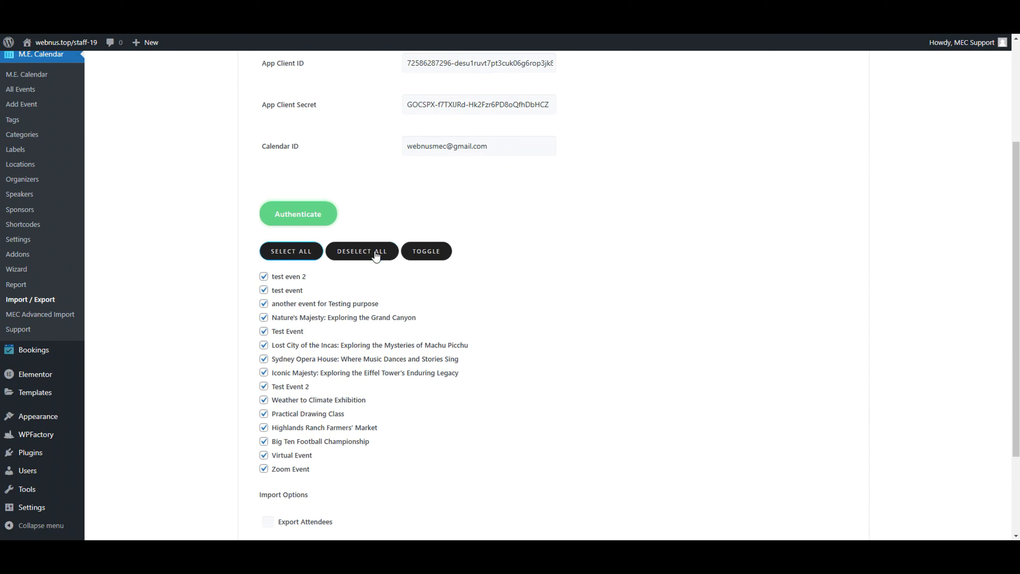
pyautogui.scroll(-1, 576, 290)
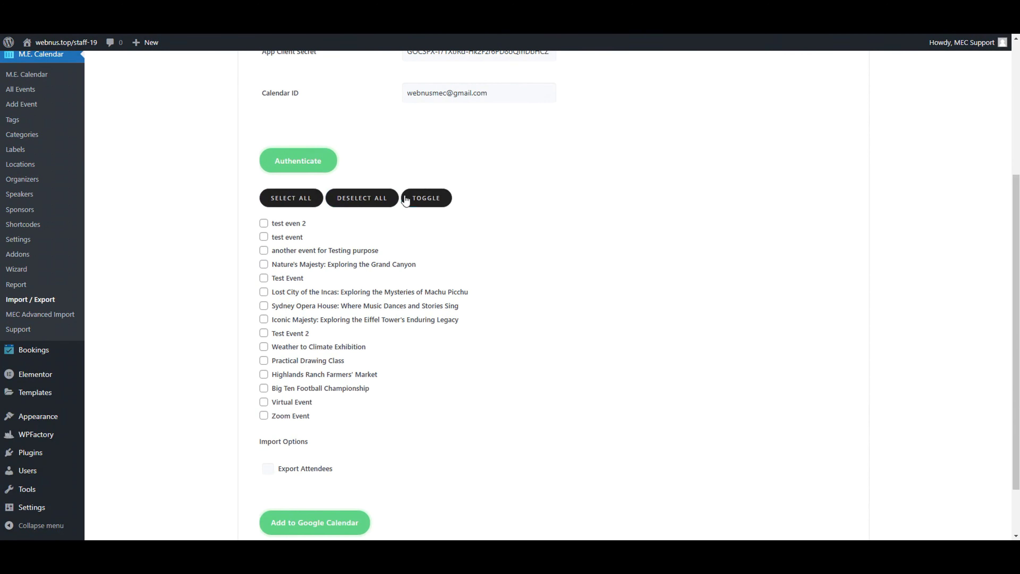
# Step: Select only the Big Ten Football Championship event in the export list and add it to Google Calendar
pyautogui.click(426, 202)
pyautogui.click(362, 204)
pyautogui.scroll(-1, 321, 385)
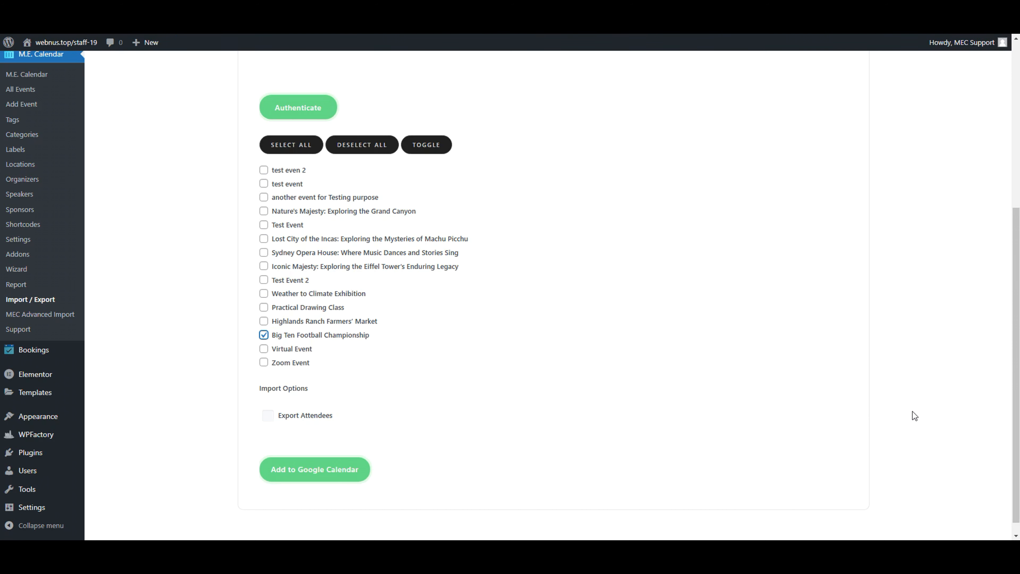
pyautogui.click(313, 482)
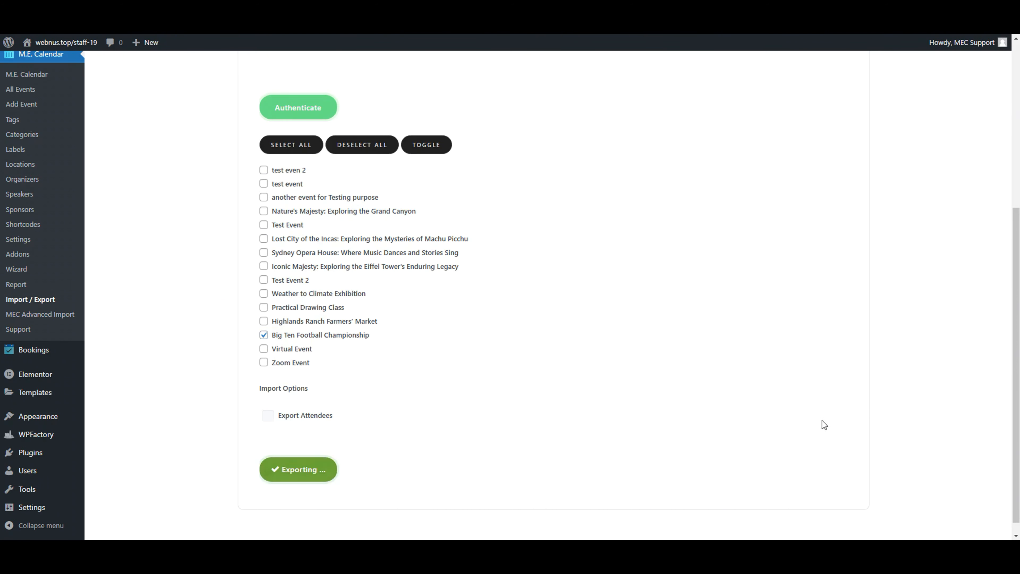
# Step: Switch to Google Calendar and open the exported Big Ten Football Championship event on December 31 to check its details
pyautogui.scroll(-1, 942, 334)
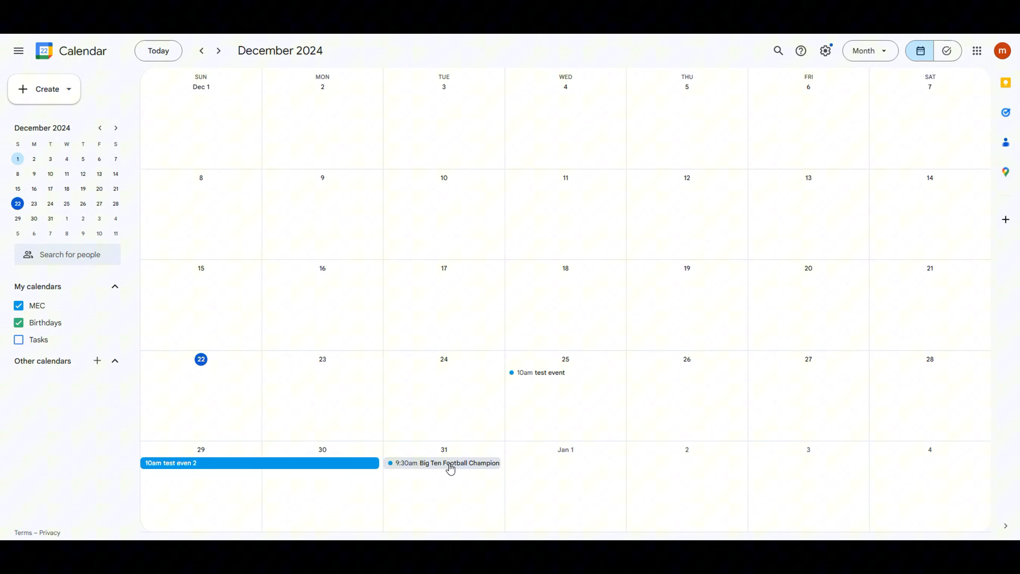
pyautogui.click(450, 468)
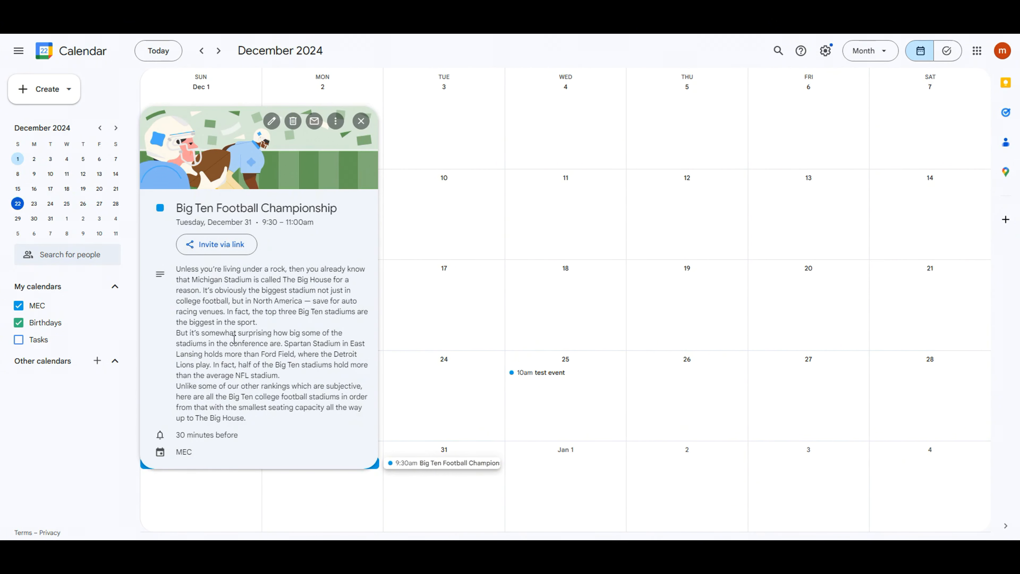
pyautogui.click(272, 120)
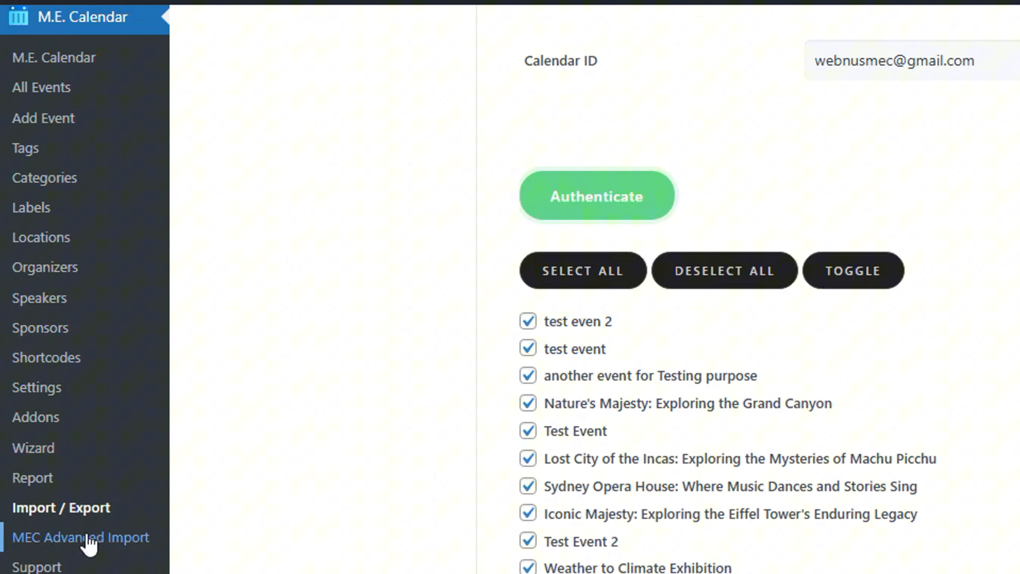
# Step: Open the Google API settings of MEC Advanced Import and set the account title to Google Account
pyautogui.click(89, 543)
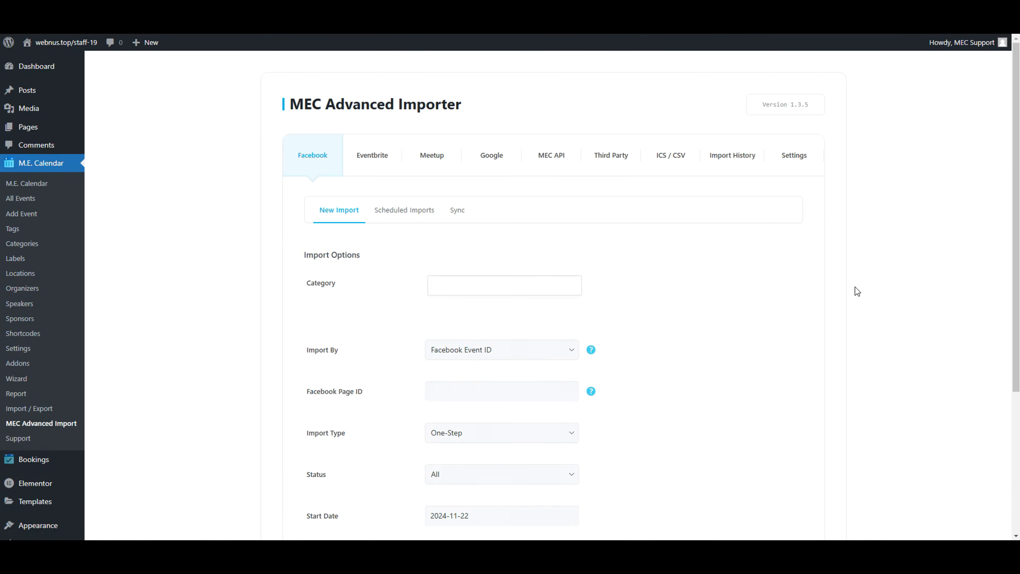
pyautogui.click(797, 160)
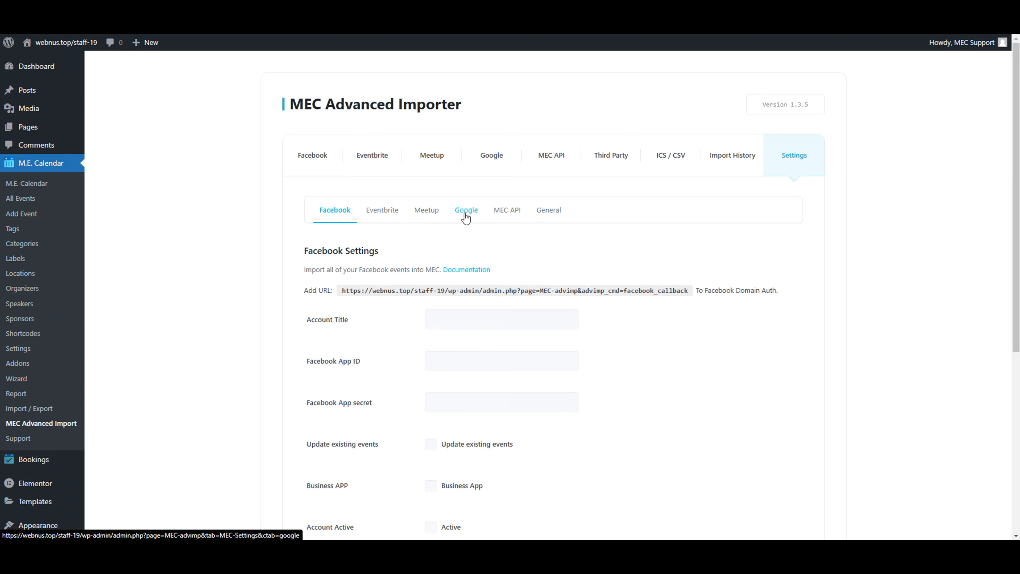
pyautogui.scroll(-6, 950, 292)
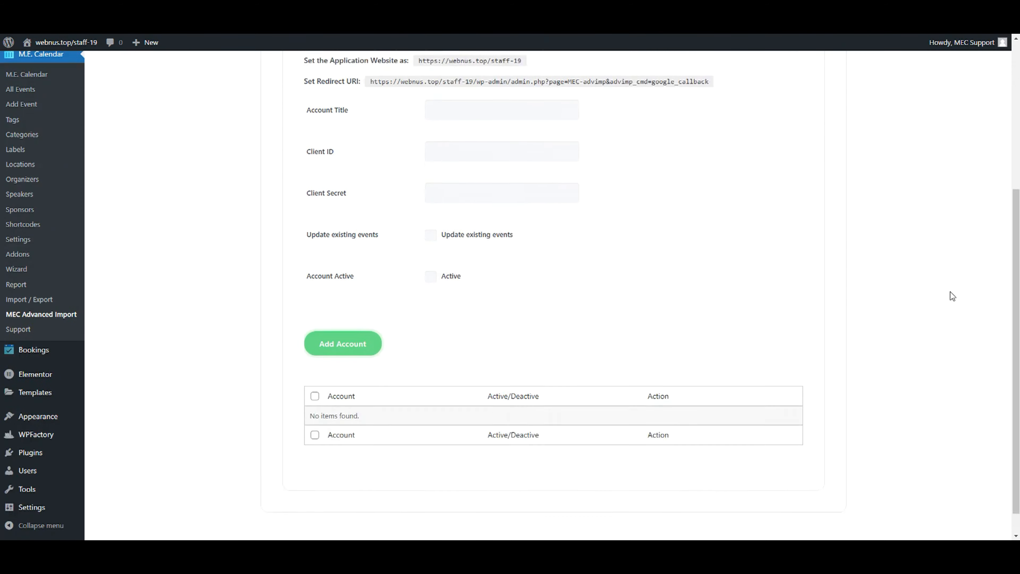
pyautogui.scroll(4, 699, 354)
pyautogui.click(444, 244)
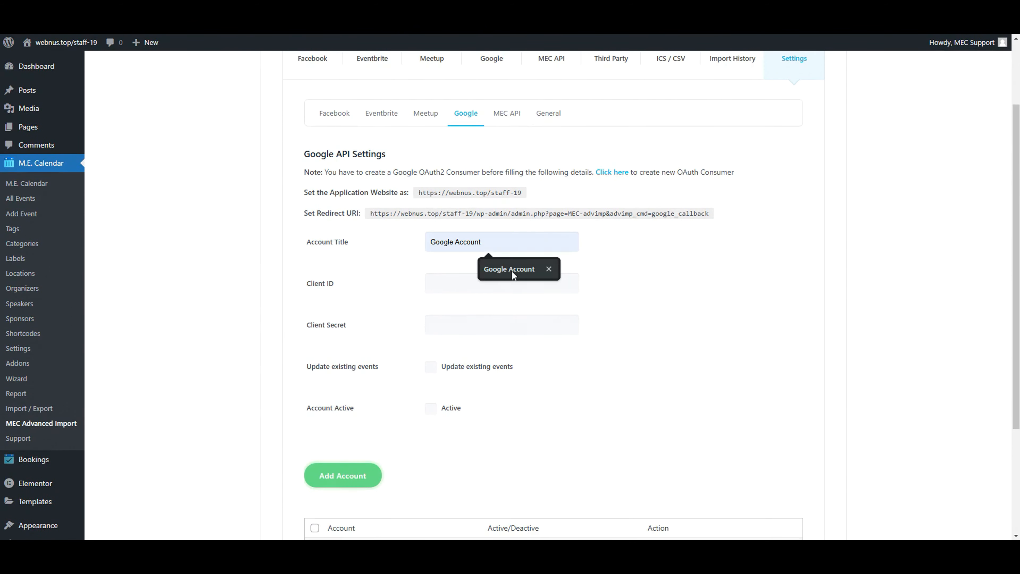
pyautogui.click(515, 269)
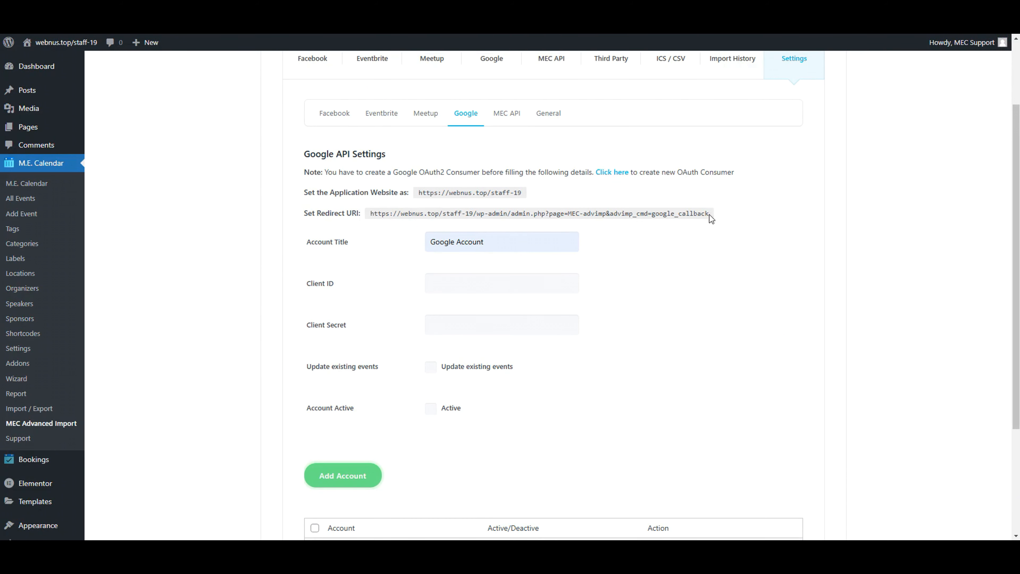
# Step: Copy the importer's redirect URI into the MEC OAuth client as a second authorized redirect URI in Google Cloud and save the client
pyautogui.moveTo(709, 213); pyautogui.dragTo(371, 213)
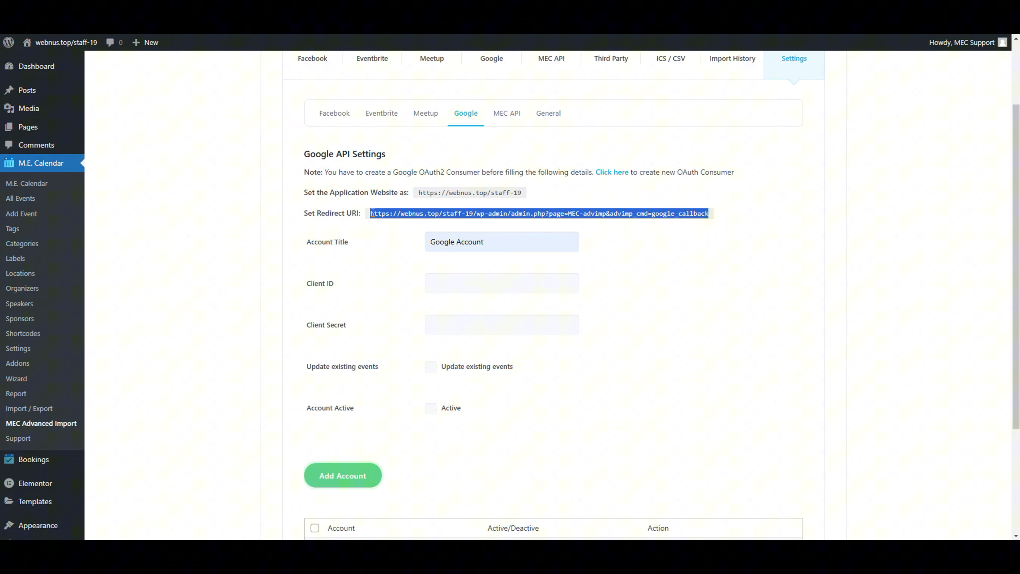
pyautogui.rightClick(381, 213)
pyautogui.click(433, 231)
pyautogui.click(417, 158)
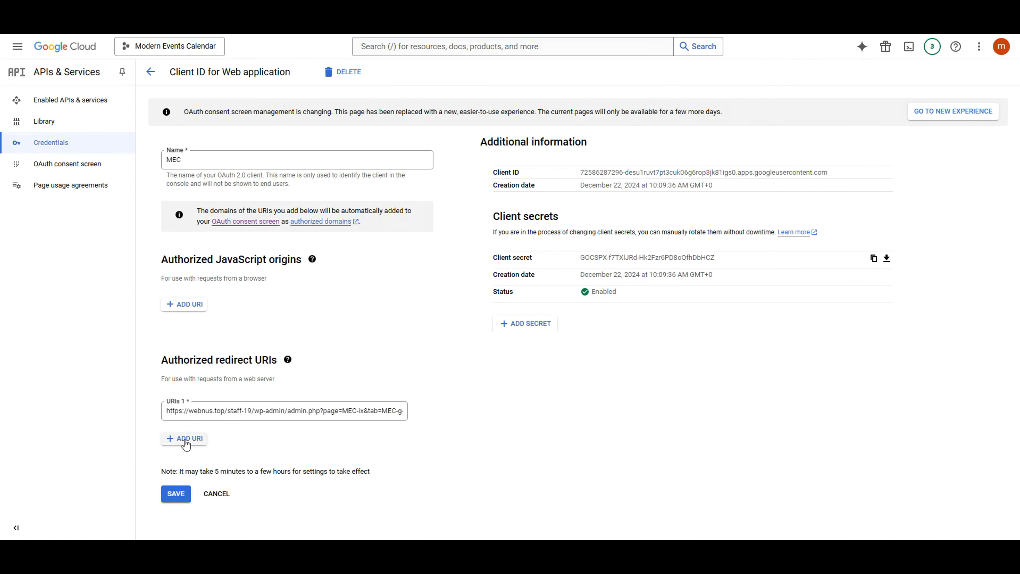
pyautogui.click(186, 442)
pyautogui.hotkey('ctrl', 'v')
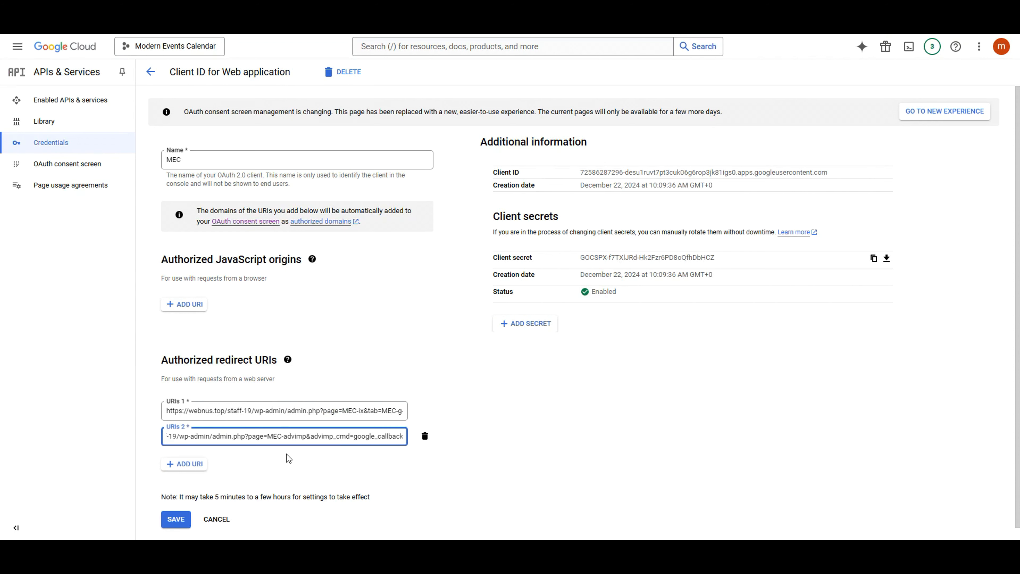
pyautogui.click(176, 519)
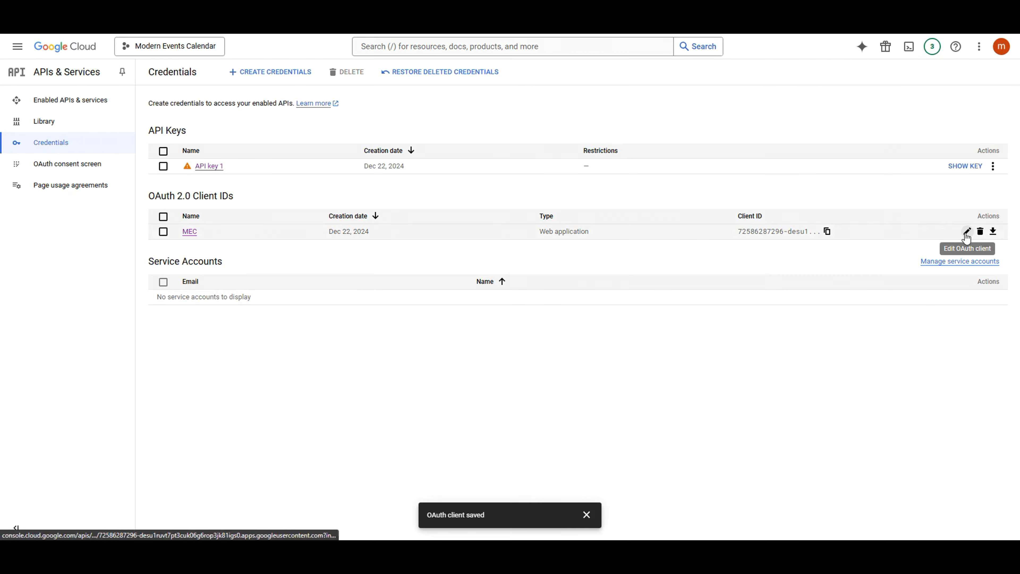
# Step: Copy the MEC OAuth client's client ID and client secret into Client ID and Client Secret in the importer's Google API settings
pyautogui.click(965, 234)
pyautogui.moveTo(828, 173); pyautogui.dragTo(541, 171)
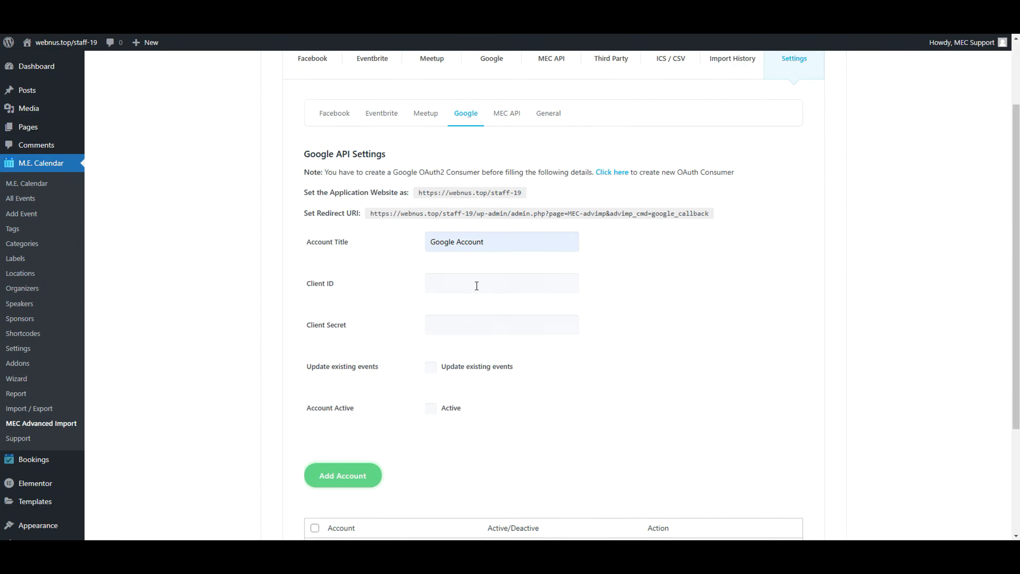
pyautogui.click(477, 284)
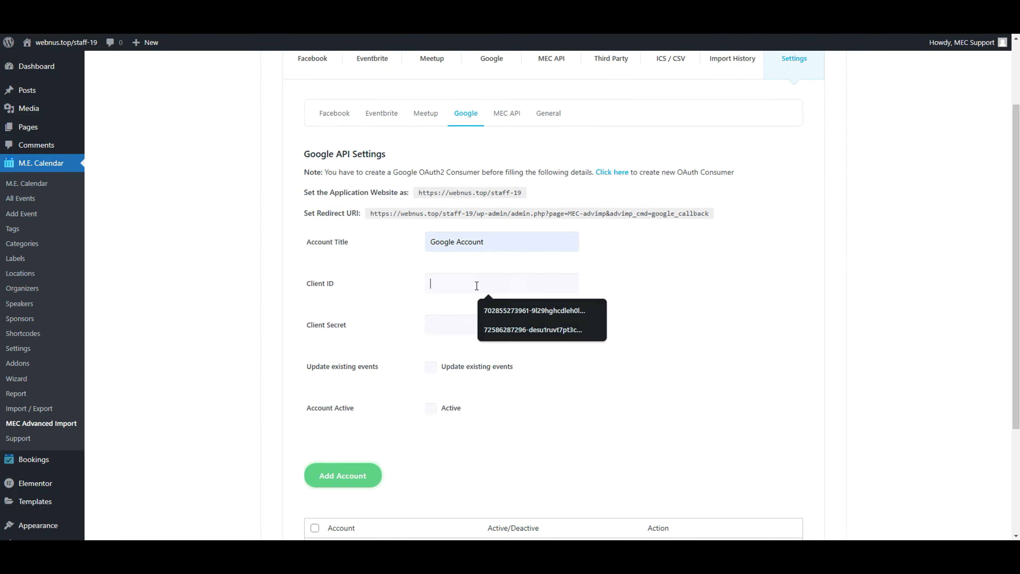
pyautogui.hotkey('ctrl', 'v')
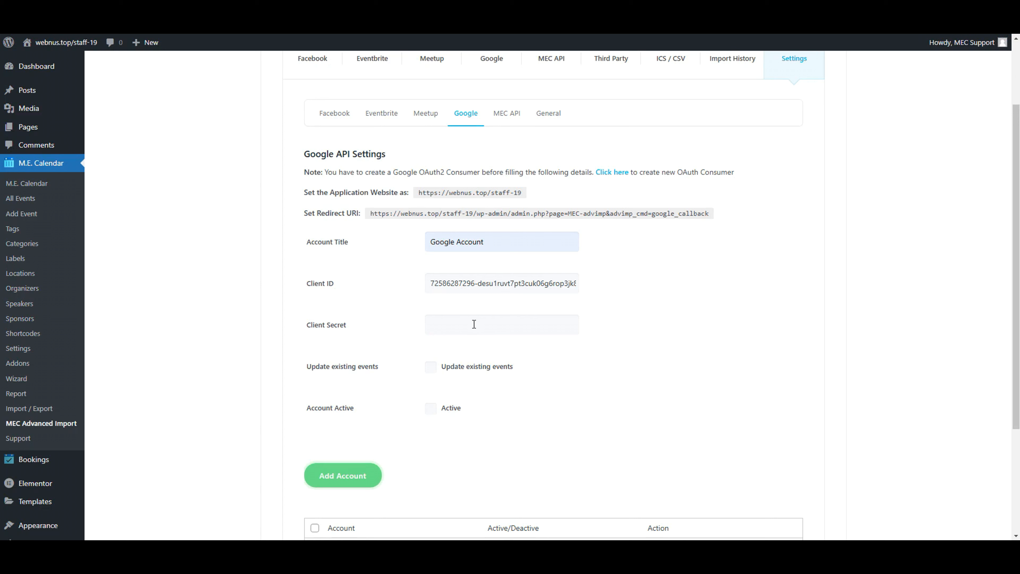
pyautogui.click(474, 324)
pyautogui.hotkey('ctrl', 'v')
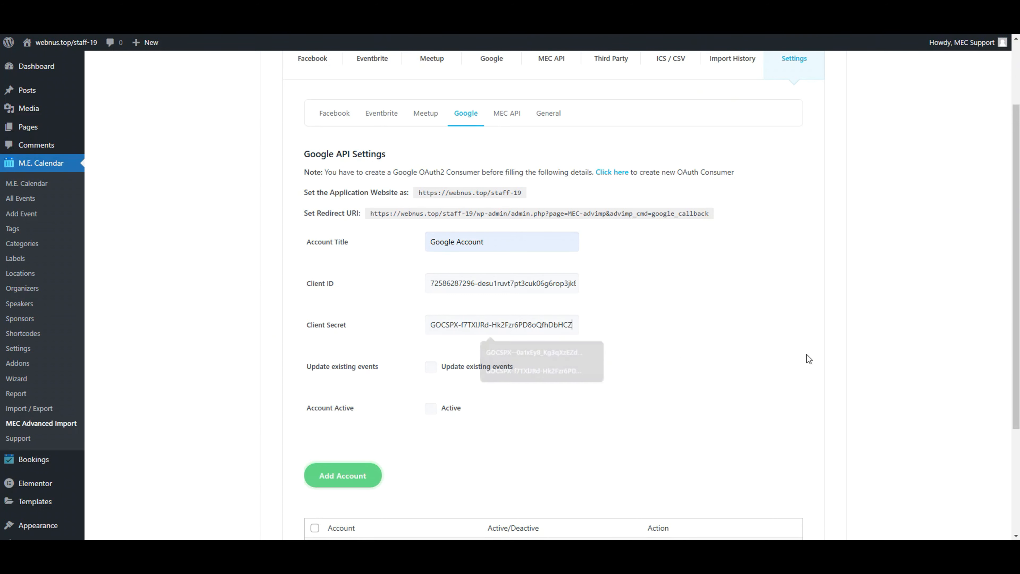
# Step: Set the Google account to active, enable Update existing events, and add the account
pyautogui.click(428, 410)
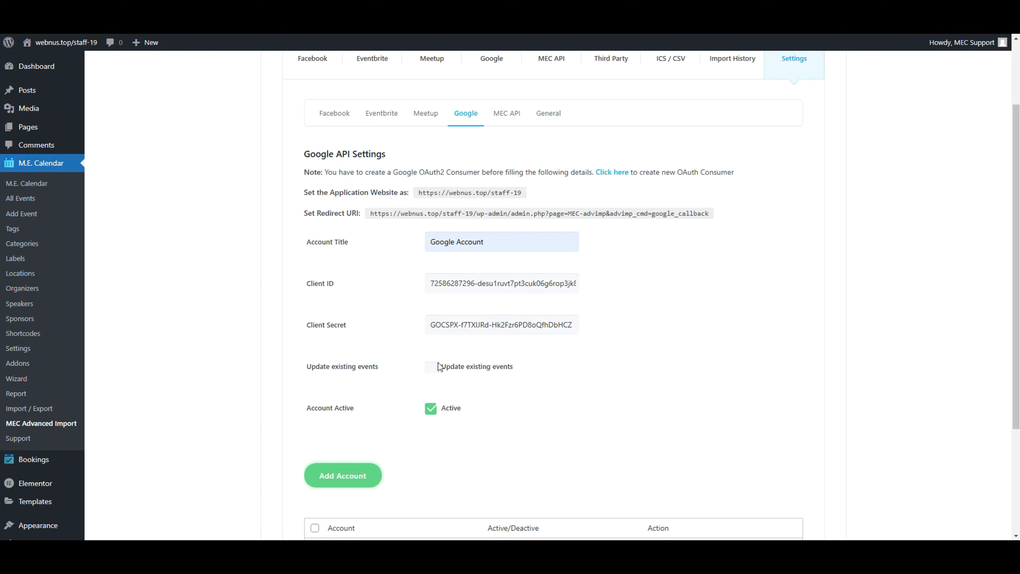
pyautogui.click(436, 369)
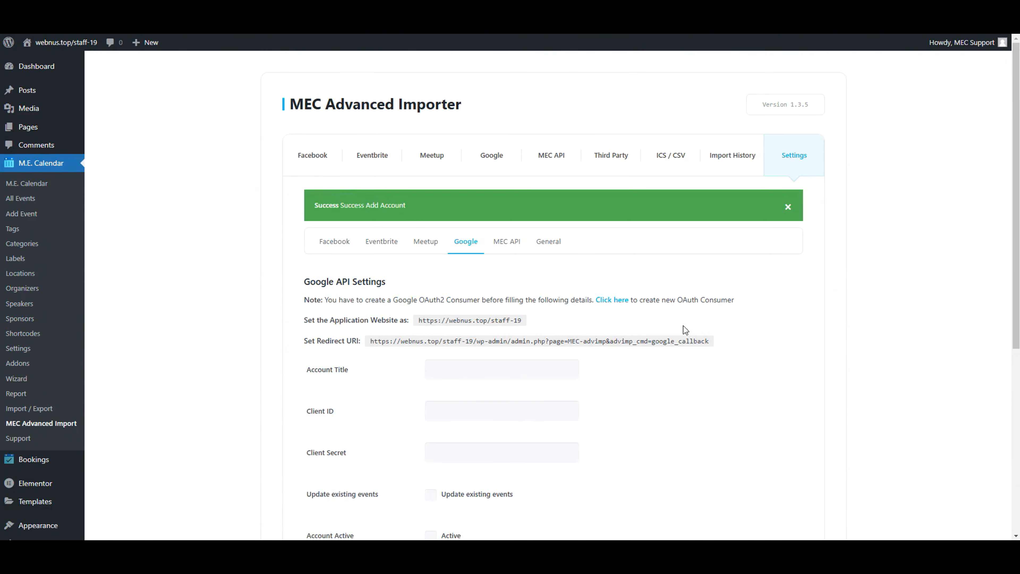
# Step: Authenticate the newly added Google Account entry in the importer's account list and check its authentication status
pyautogui.scroll(-5, 707, 255)
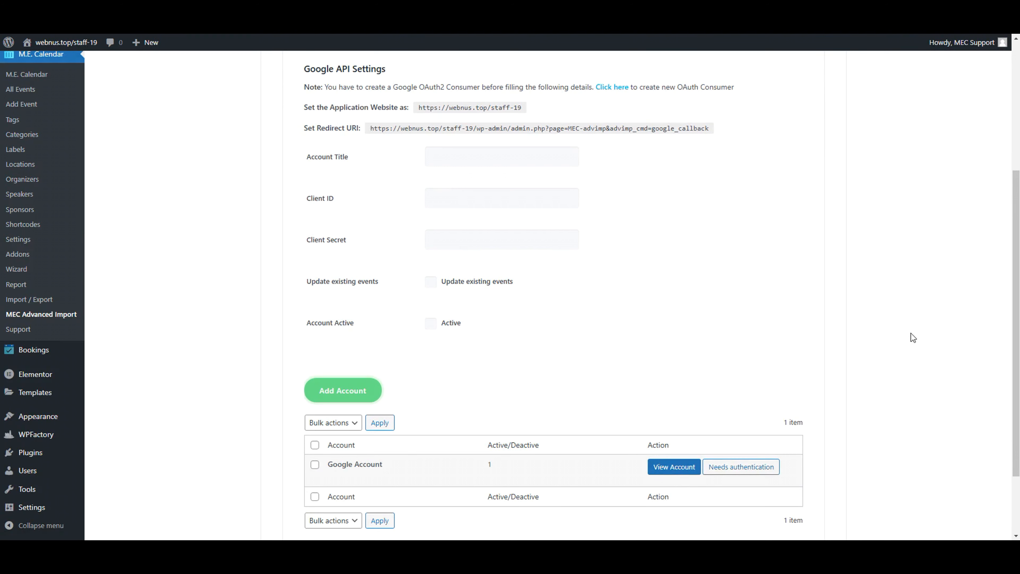
pyautogui.click(742, 468)
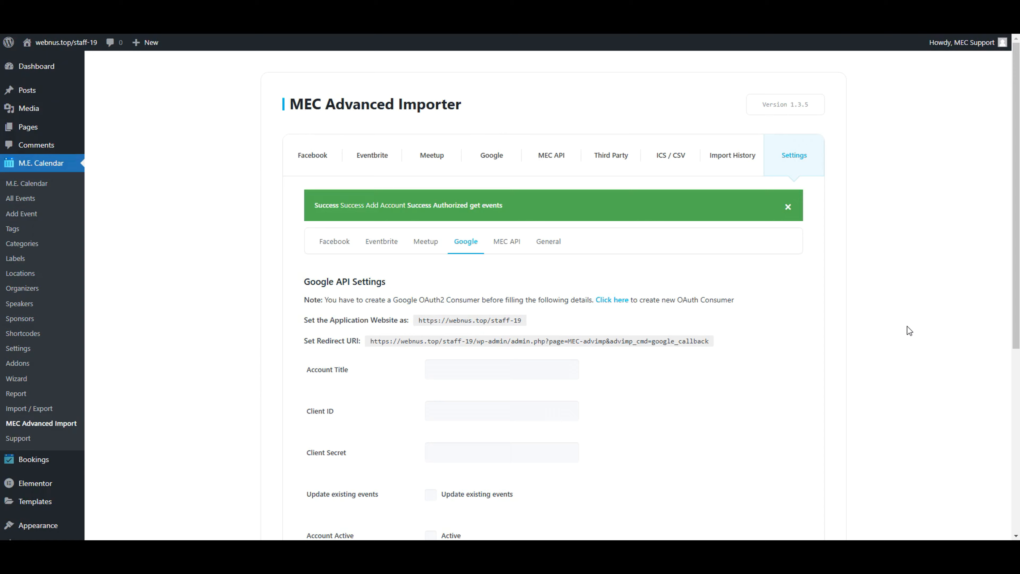
pyautogui.scroll(-3, 723, 322)
pyautogui.scroll(-3, 717, 319)
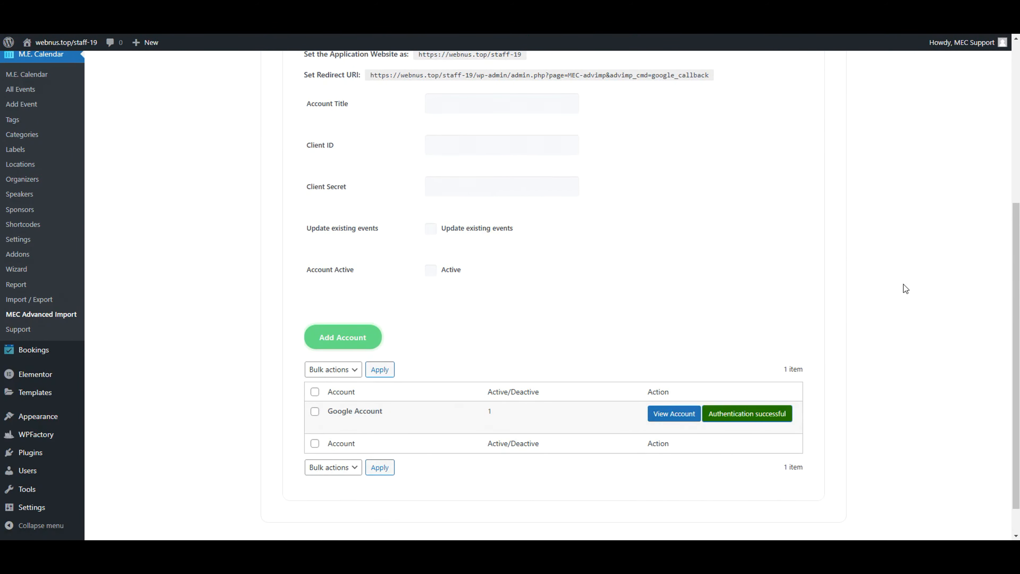
pyautogui.scroll(5, 820, 408)
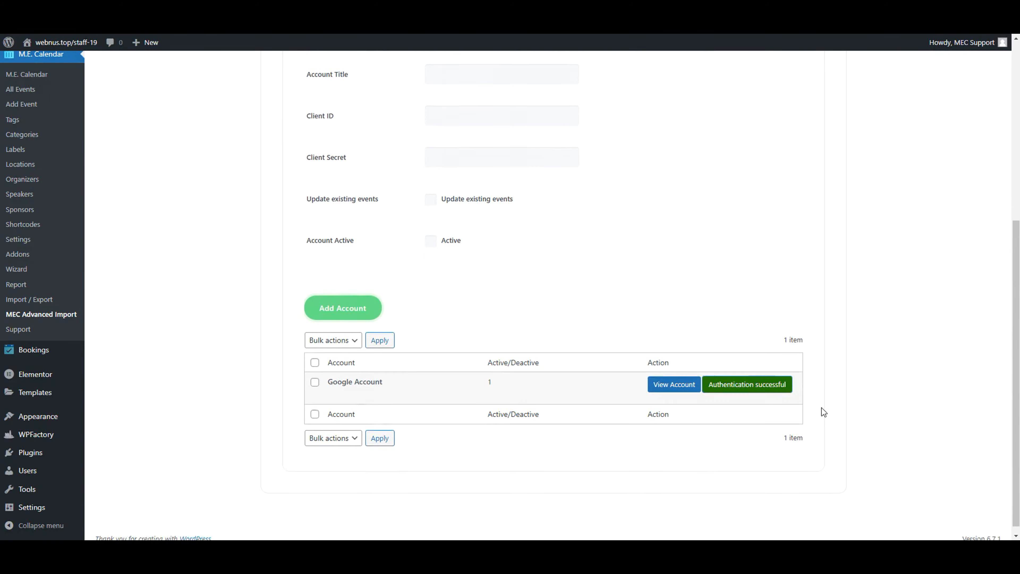
pyautogui.scroll(1, 809, 418)
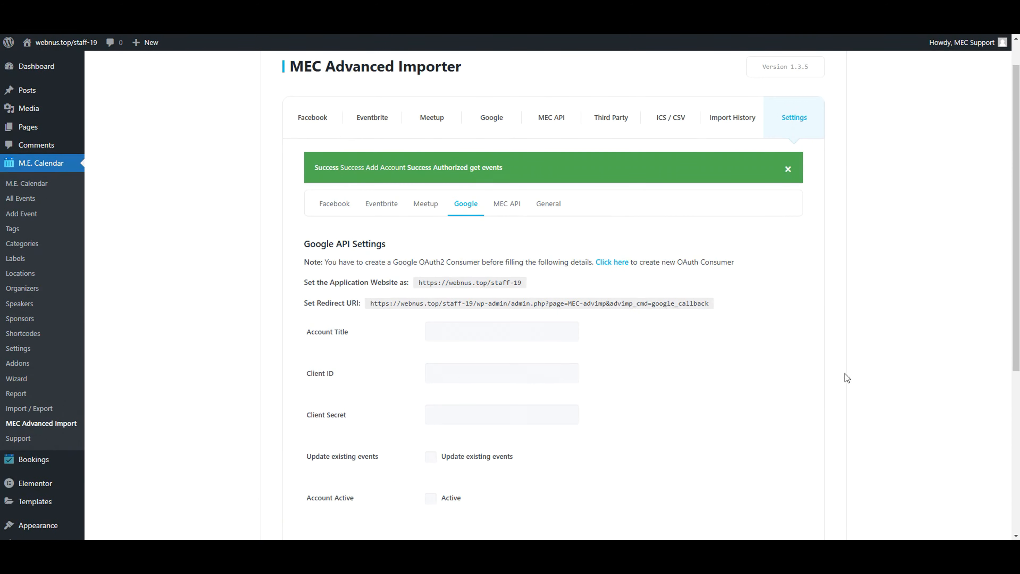
# Step: Open the importer's new Google import options and look through the available event categories without choosing one
pyautogui.scroll(1, 844, 373)
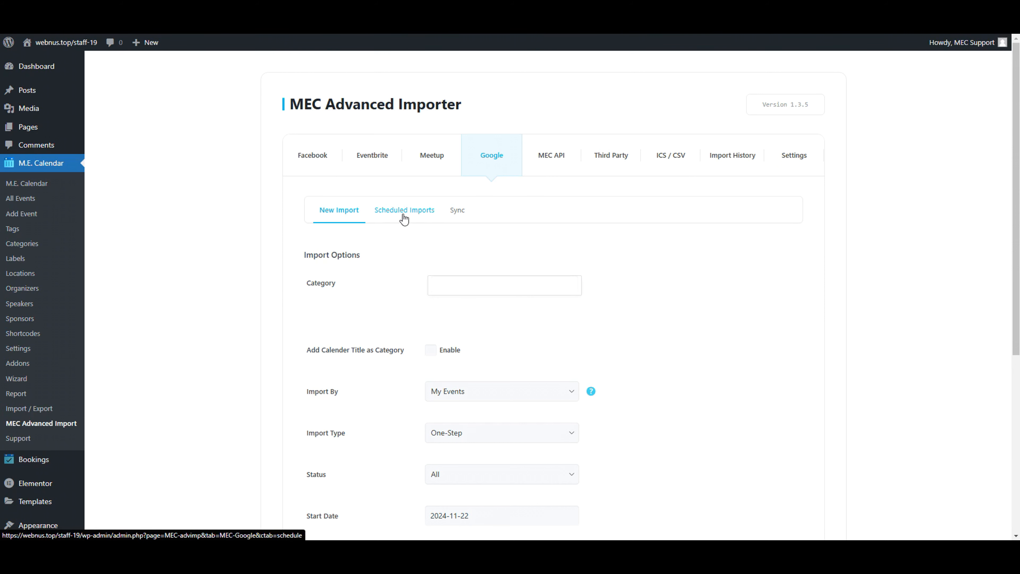
pyautogui.scroll(-2, 450, 219)
pyautogui.click(528, 212)
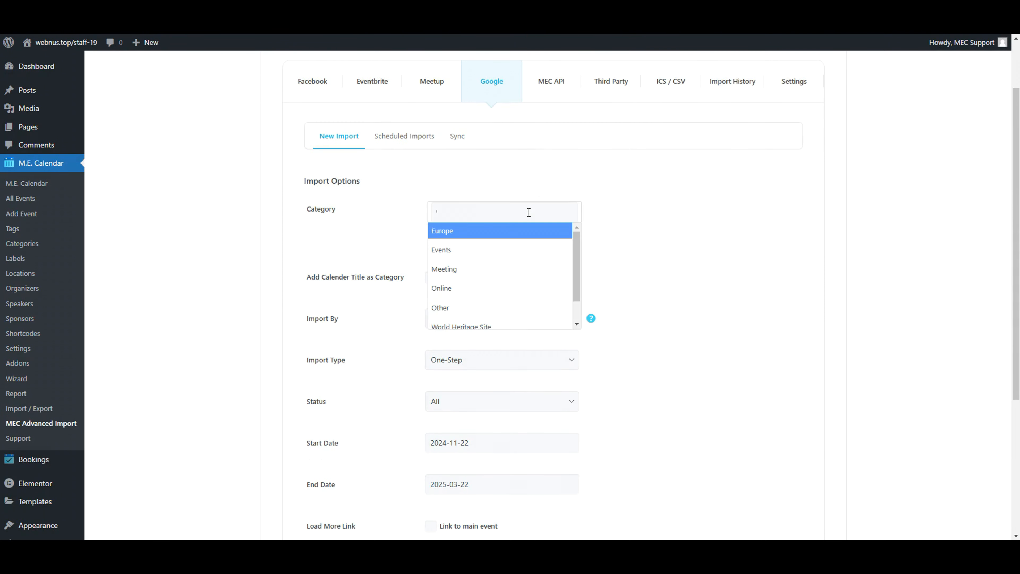
pyautogui.scroll(-1, 464, 298)
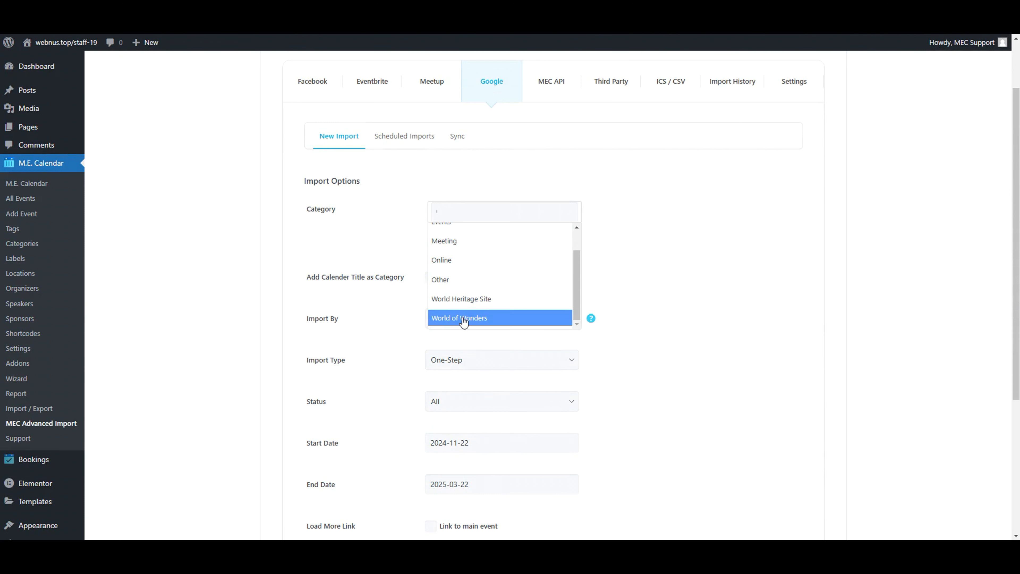
pyautogui.scroll(1, 463, 317)
pyautogui.click(737, 236)
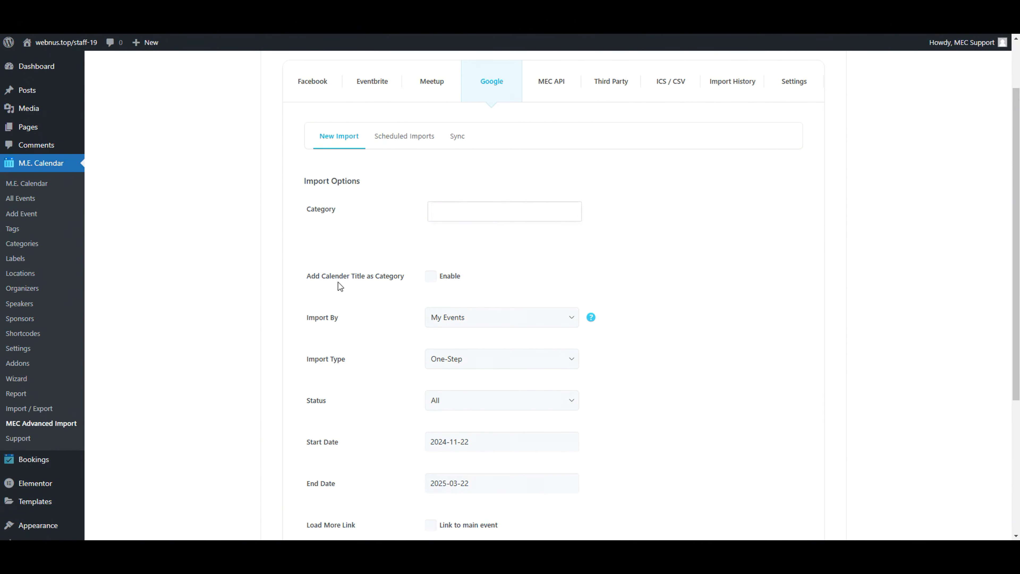
# Step: Try the Add Calendar Title as Category option and the Event ID choice for Import By, restoring both settings
pyautogui.click(431, 279)
pyautogui.click(432, 279)
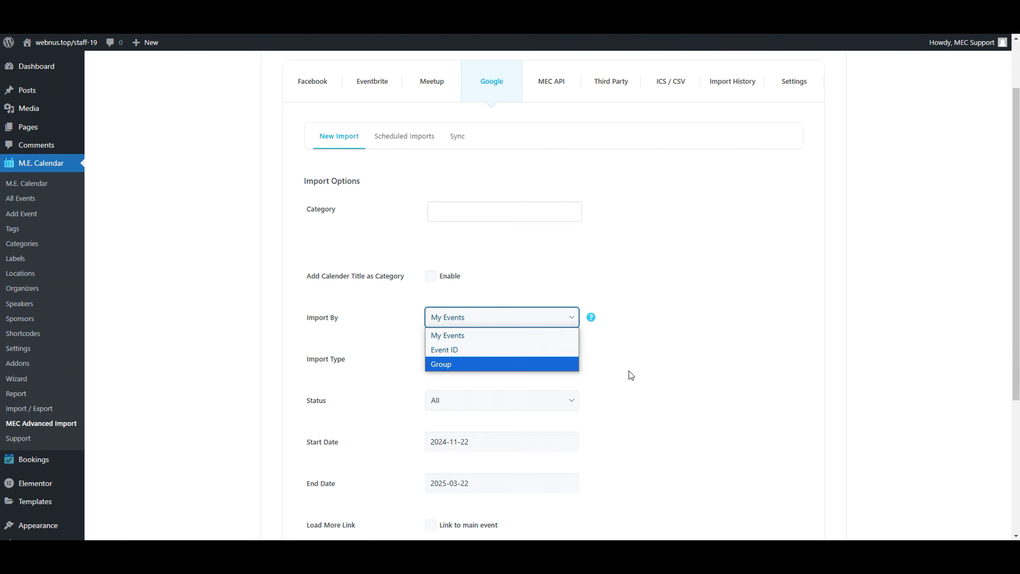
pyautogui.click(465, 350)
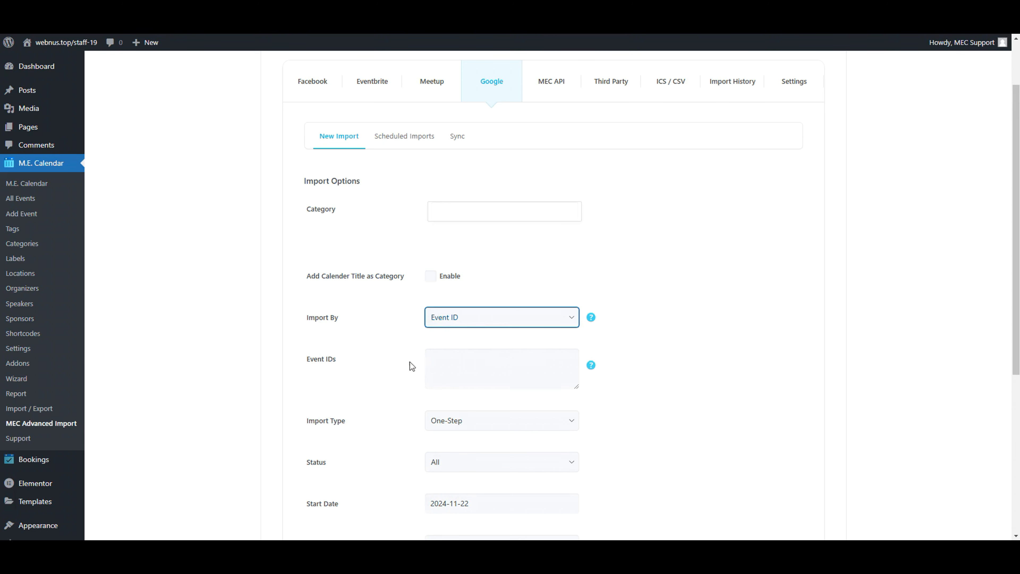
pyautogui.click(503, 317)
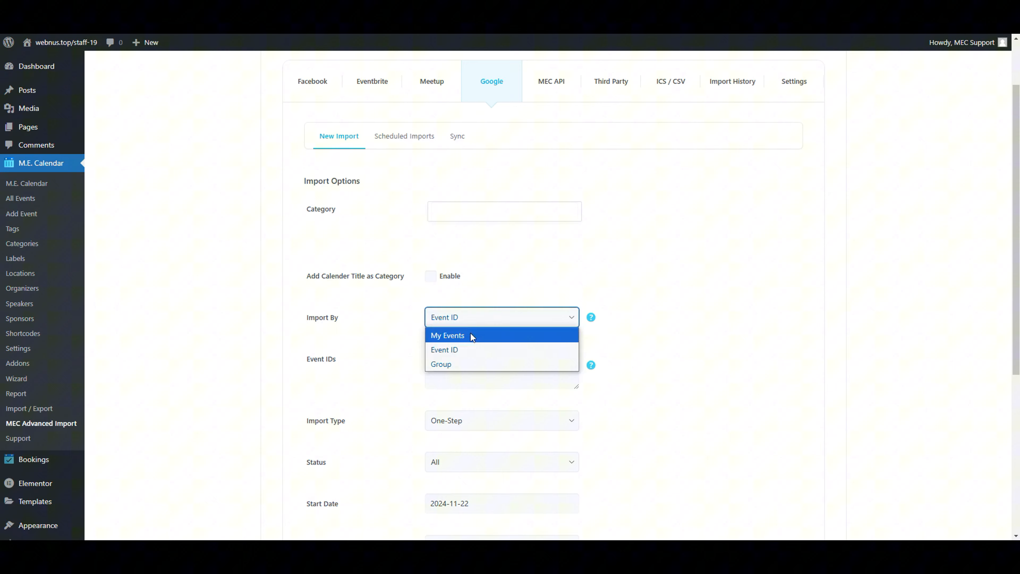
pyautogui.click(470, 335)
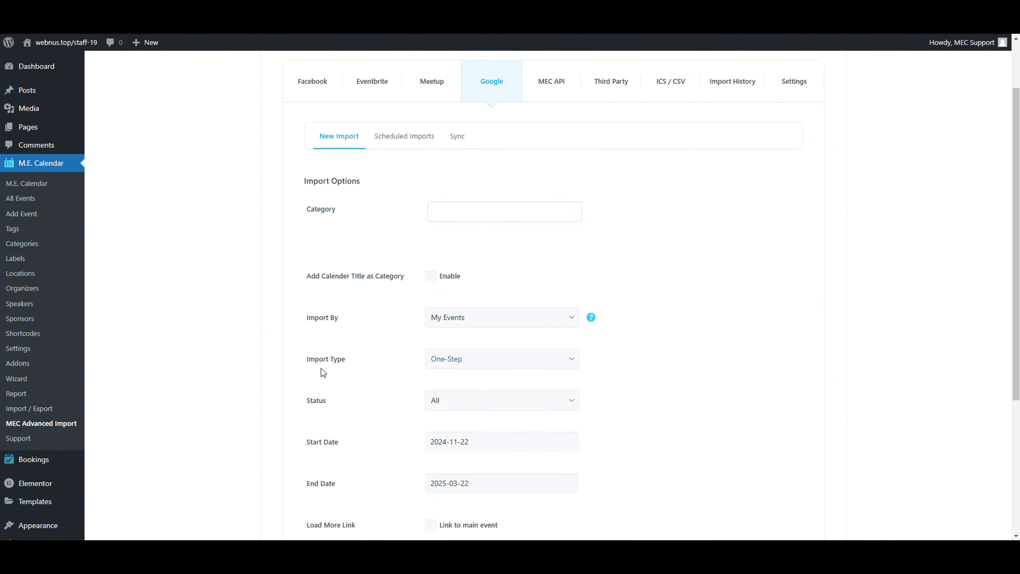
# Step: Set the Google import's Import Type to Scheduled
pyautogui.click(494, 367)
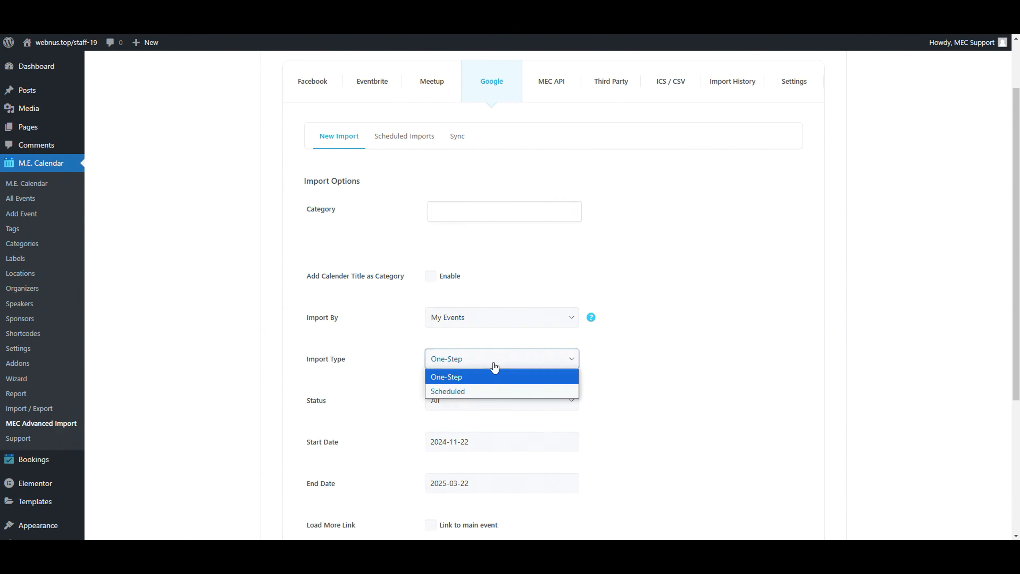
pyautogui.click(470, 392)
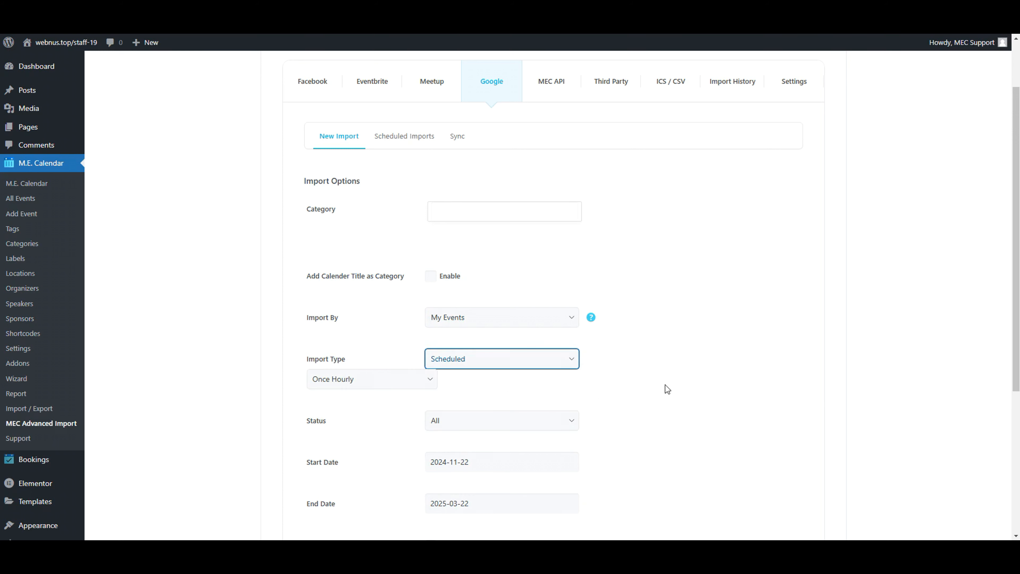
# Step: Review the import schedule intervals, keep Once Hourly, and set the Google import's Import Type to One-Step
pyautogui.click(365, 387)
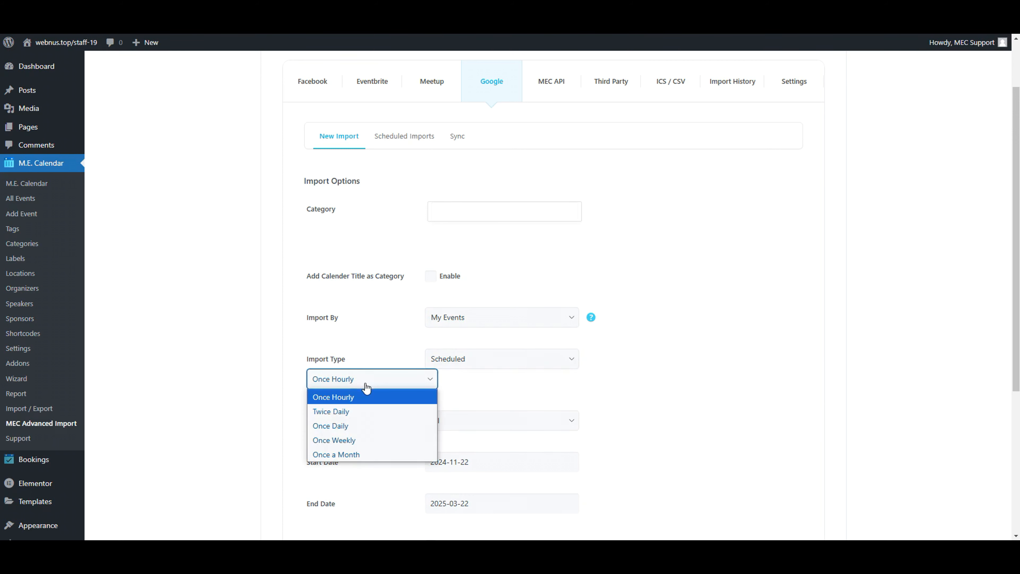
pyautogui.click(358, 400)
pyautogui.click(474, 362)
pyautogui.click(457, 376)
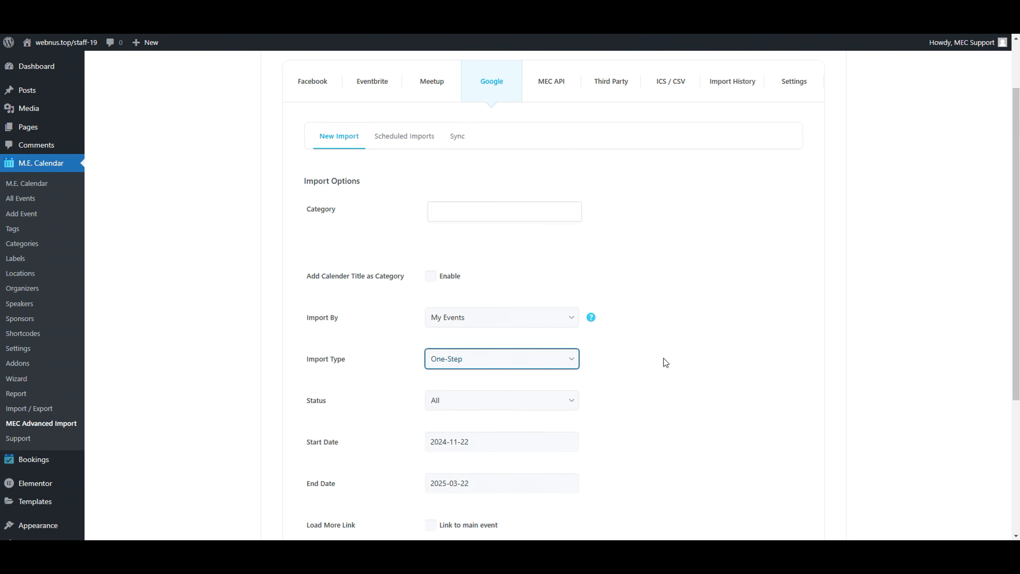
# Step: Keep the import Status at All and enable Update existing events in sync
pyautogui.scroll(-3, 491, 365)
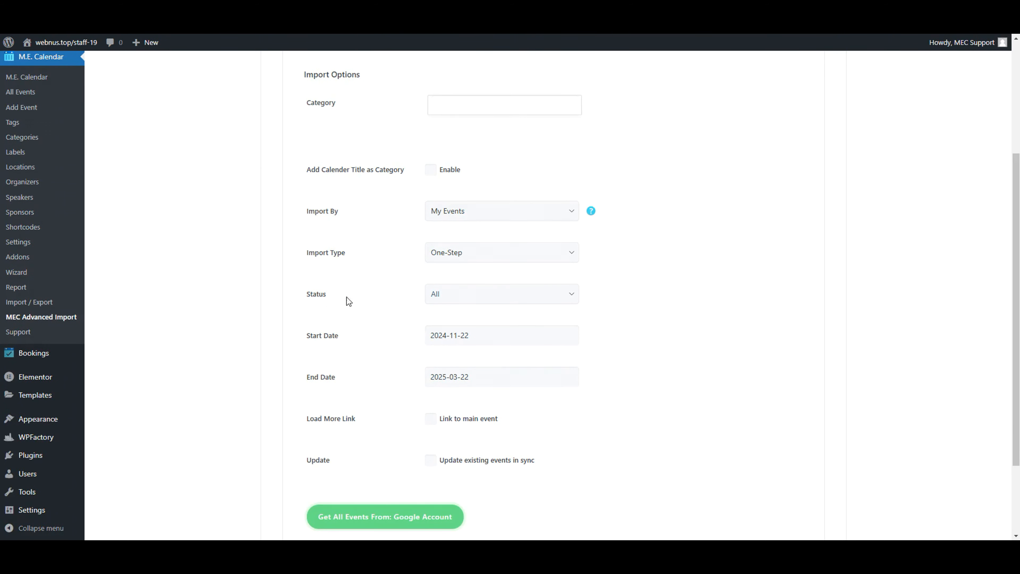
pyautogui.click(506, 302)
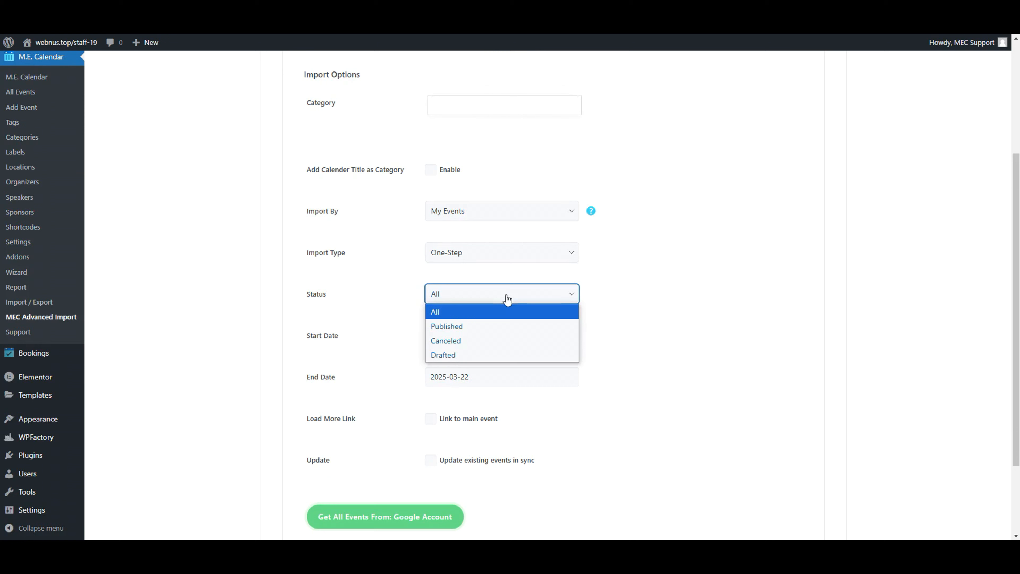
pyautogui.click(463, 312)
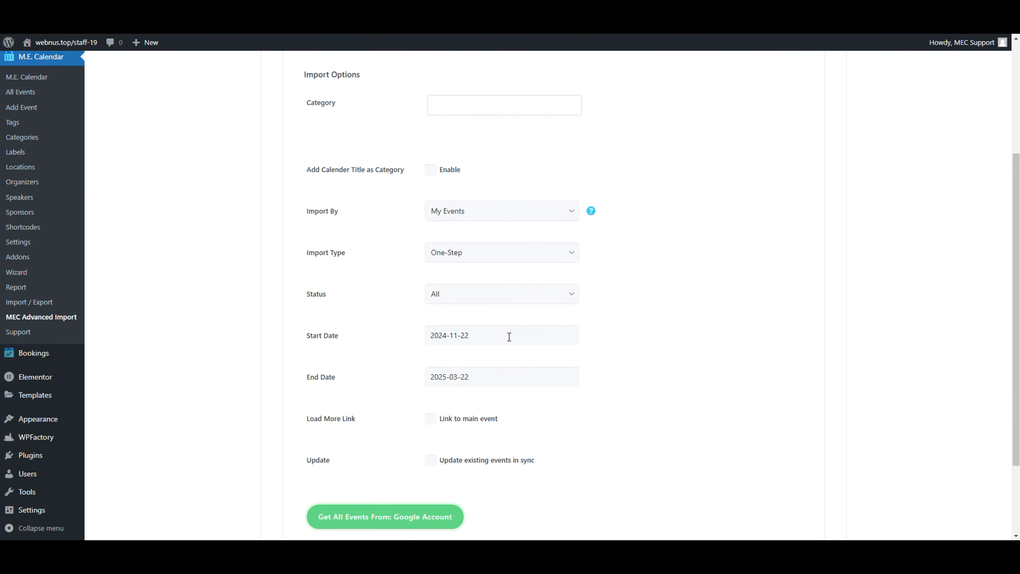
pyautogui.scroll(-1, 321, 420)
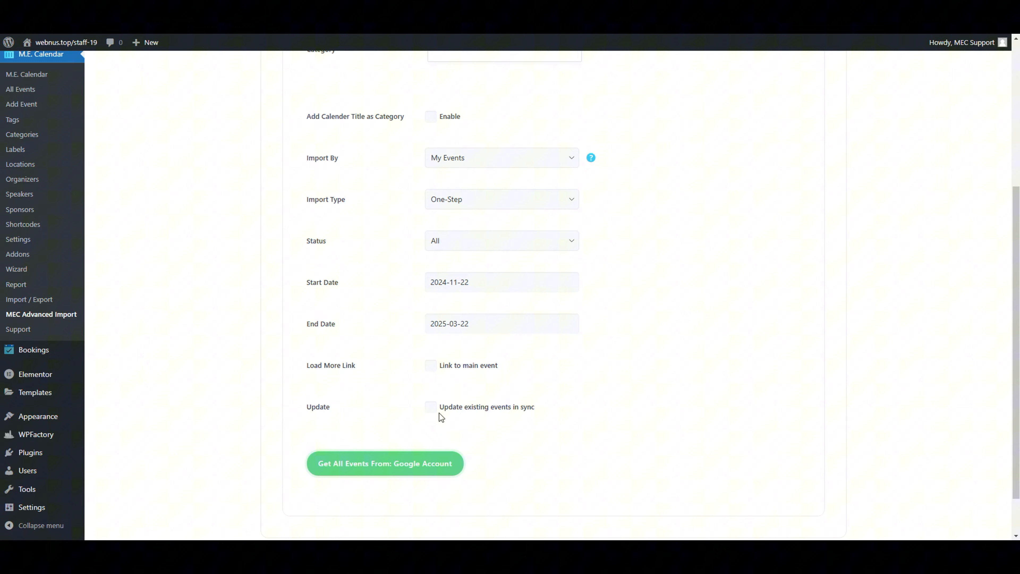
pyautogui.click(431, 410)
pyautogui.scroll(1, 711, 334)
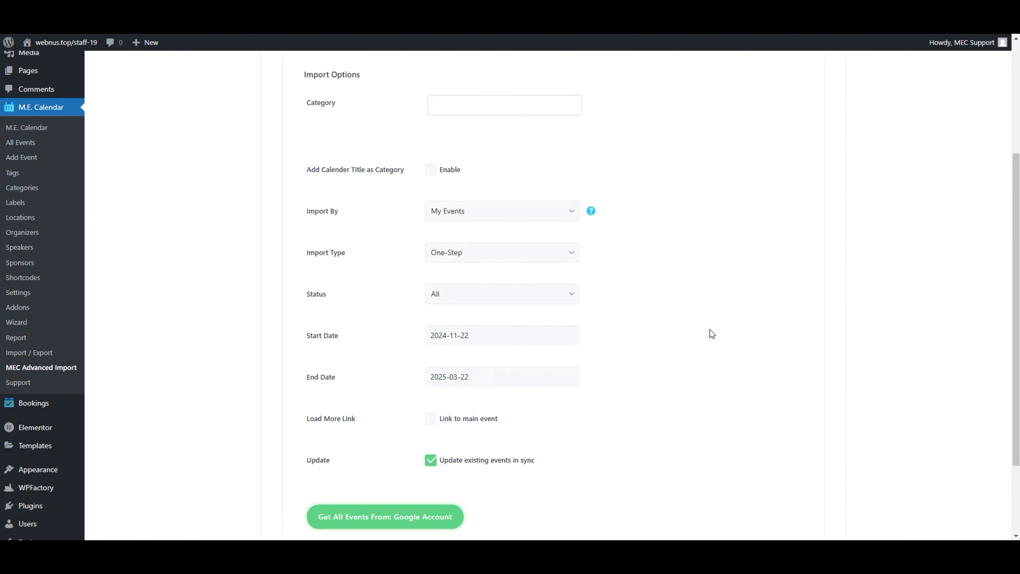
pyautogui.scroll(2, 711, 334)
pyautogui.scroll(-5, 712, 333)
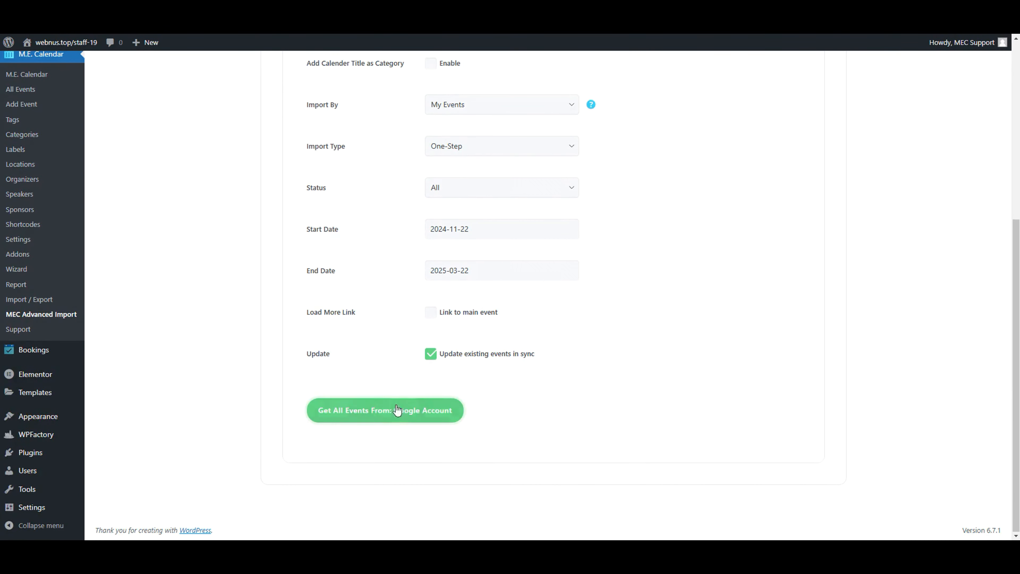
# Step: List the events of the Google account's MEC calendar and try selecting Big Ten Football Championship for download
pyautogui.click(373, 417)
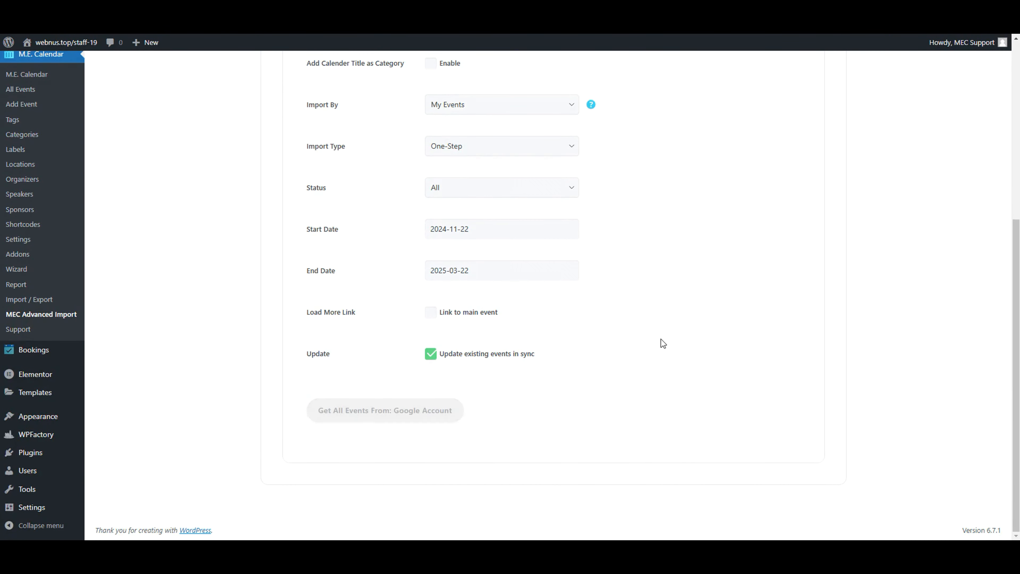
pyautogui.click(431, 353)
pyautogui.click(372, 409)
pyautogui.scroll(-4, 784, 314)
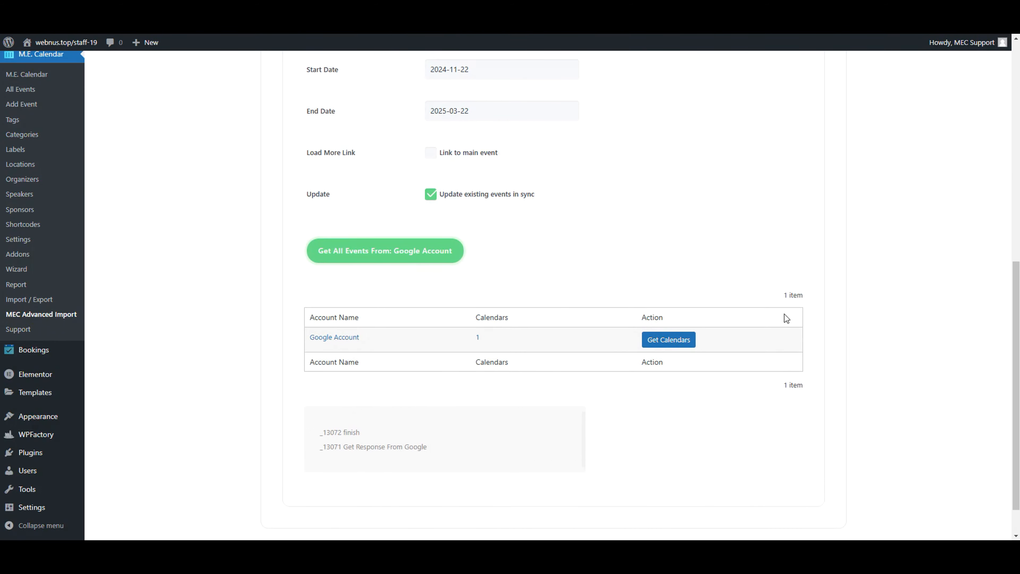
pyautogui.click(668, 341)
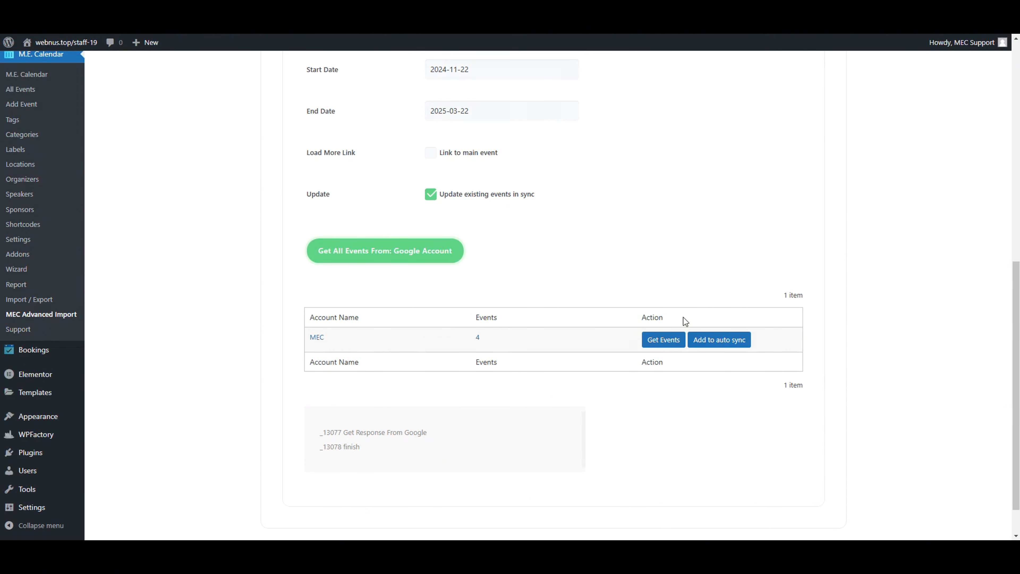
pyautogui.click(666, 345)
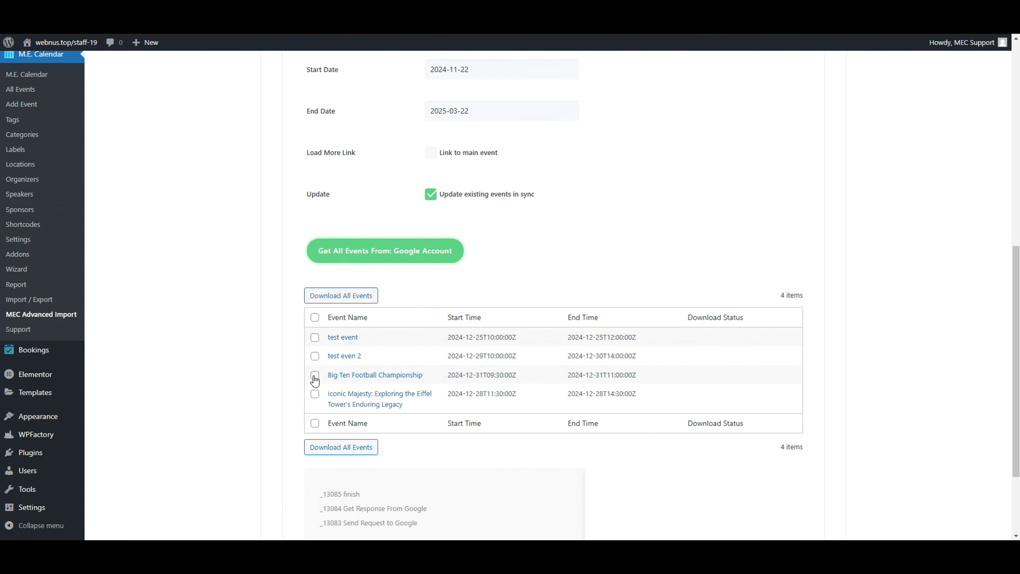
pyautogui.click(315, 376)
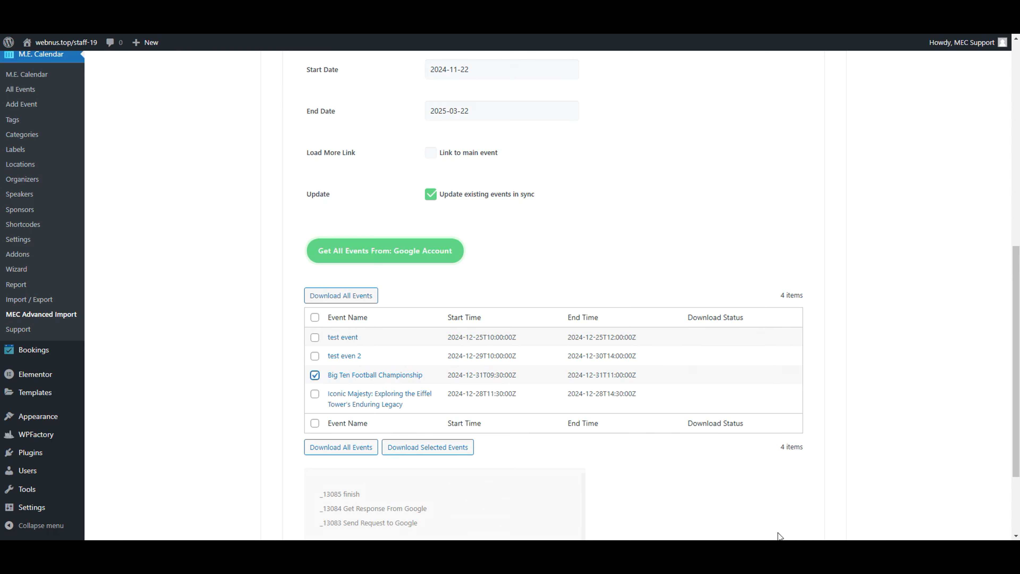
pyautogui.click(314, 375)
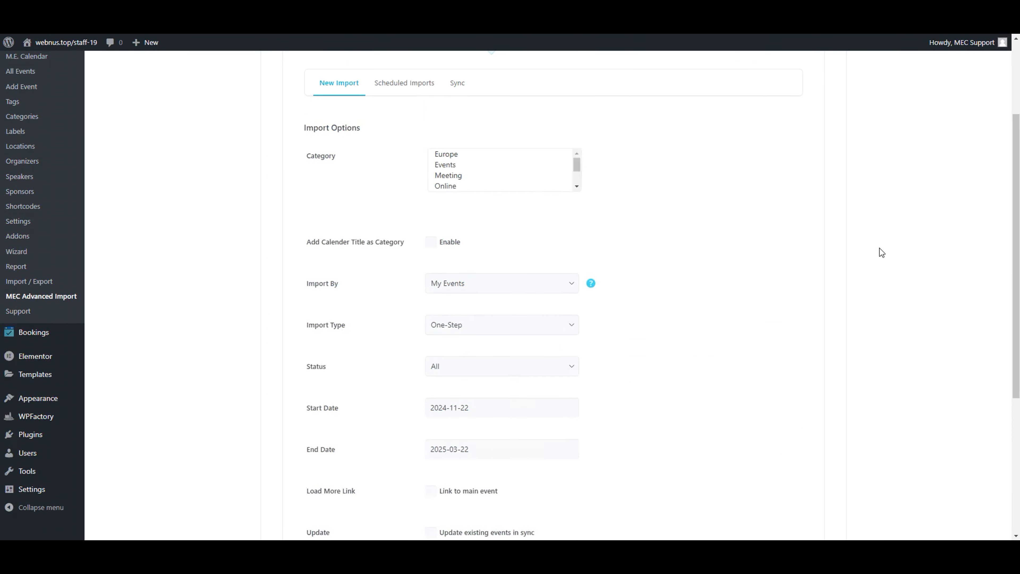
# Step: Set the Import Type to Scheduled and fetch the Google account for the new import
pyautogui.click(490, 309)
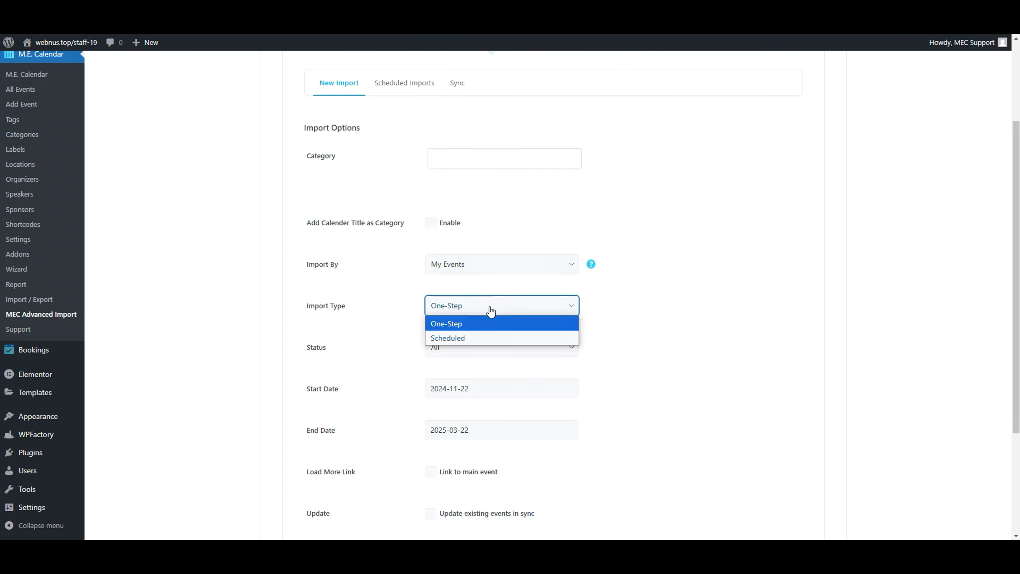
pyautogui.click(459, 336)
pyautogui.scroll(-4, 867, 287)
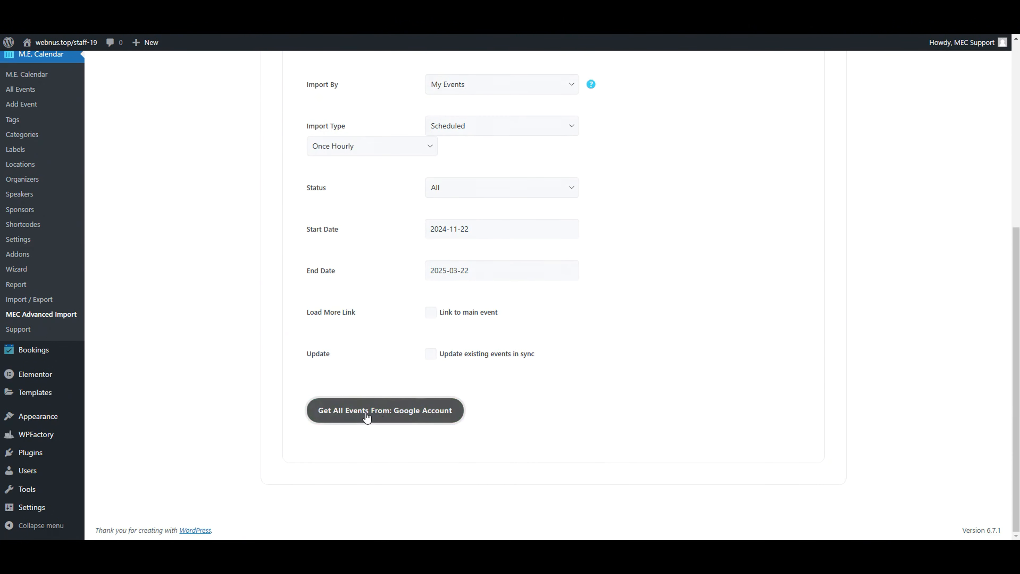
pyautogui.click(438, 407)
pyautogui.scroll(-4, 899, 253)
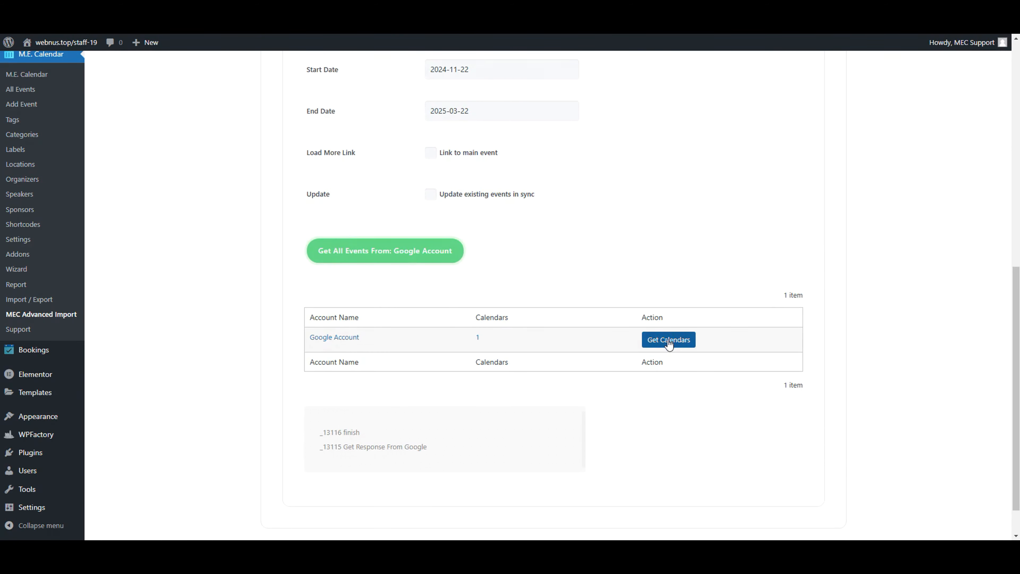
# Step: Get the Google account's calendars, add the MEC calendar to auto sync, and open the Sync section
pyautogui.click(669, 340)
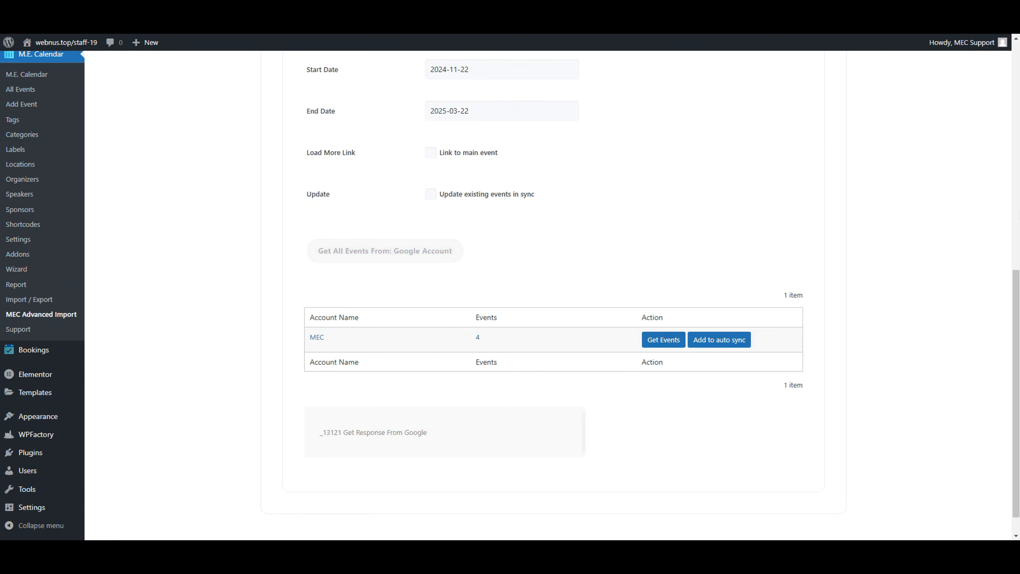
pyautogui.click(732, 340)
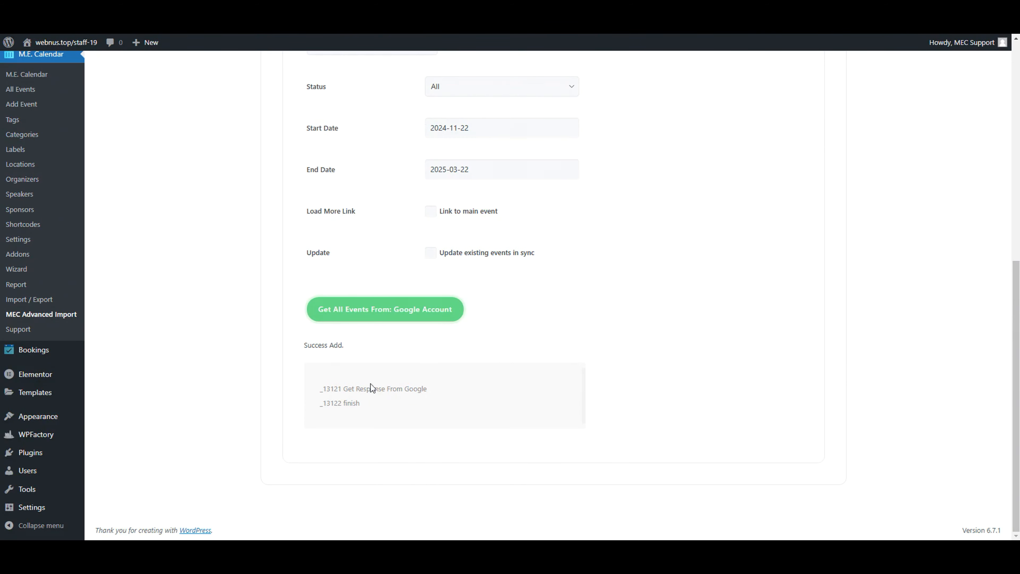
pyautogui.scroll(10, 730, 371)
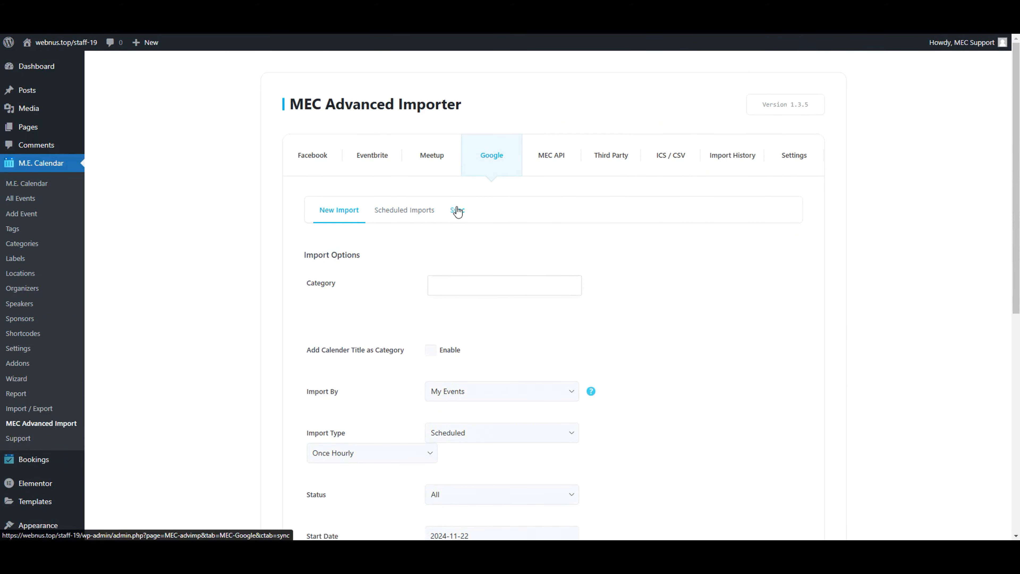
pyautogui.click(457, 211)
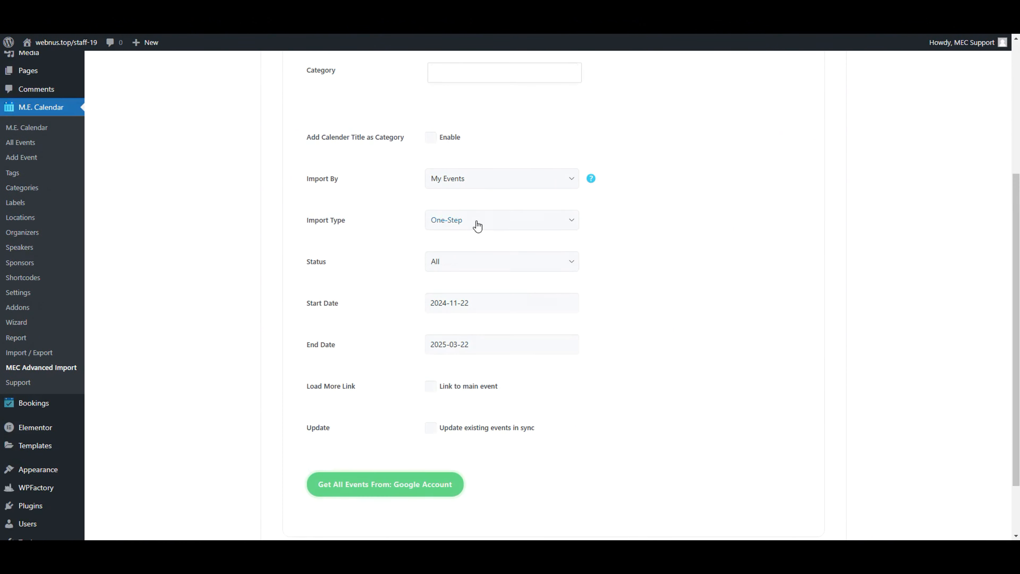
# Step: Start another Google import with Import Type Scheduled and list the events of the account's MEC calendar
pyautogui.click(476, 222)
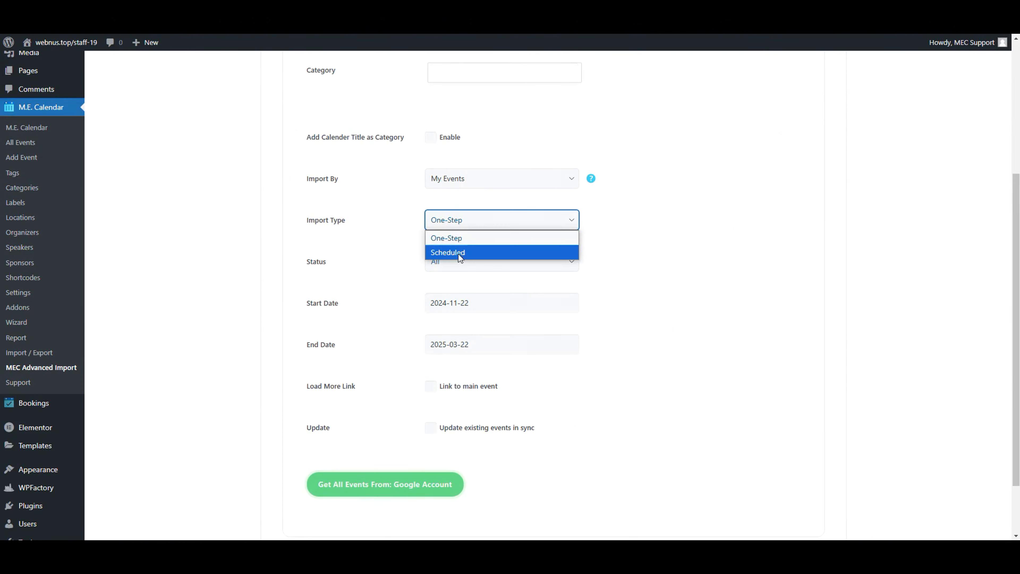
pyautogui.click(459, 254)
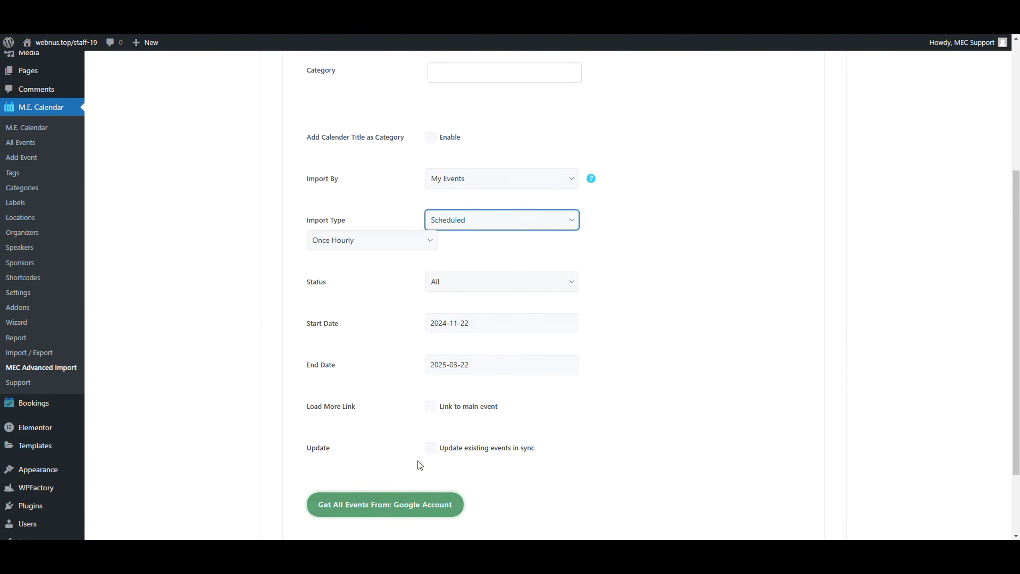
pyautogui.scroll(-1, 418, 460)
pyautogui.click(386, 452)
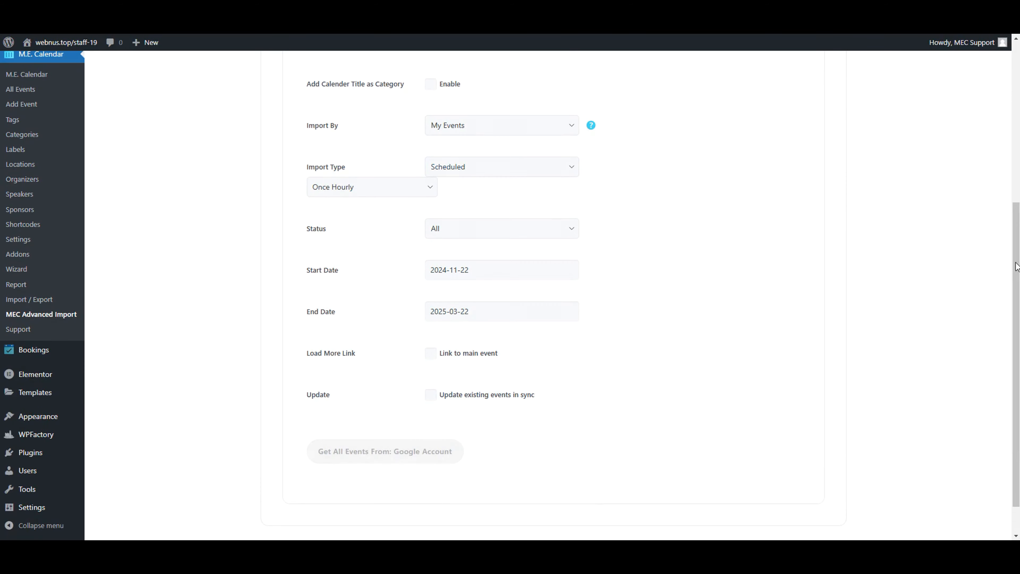
pyautogui.scroll(-4, 964, 281)
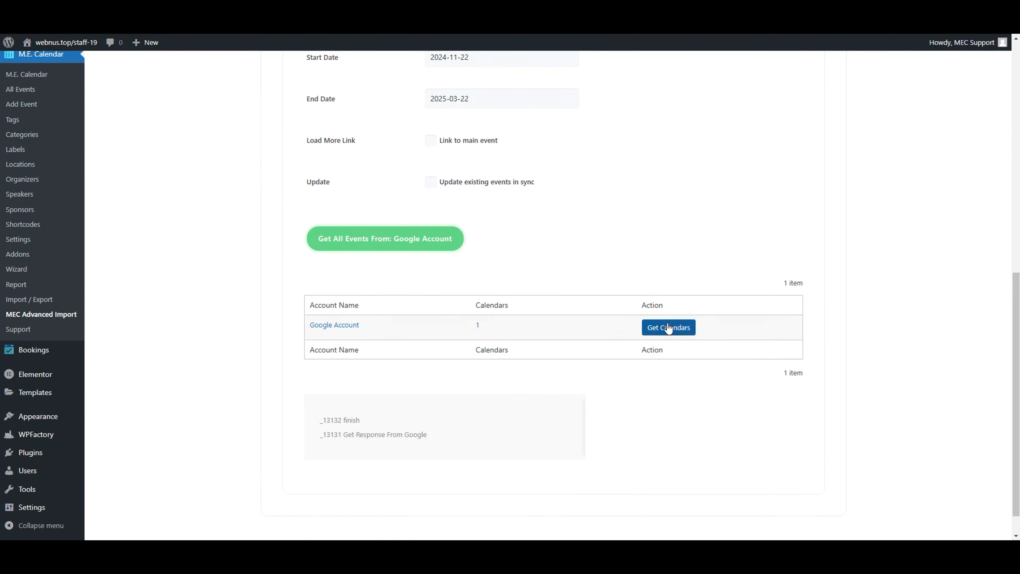
pyautogui.click(668, 327)
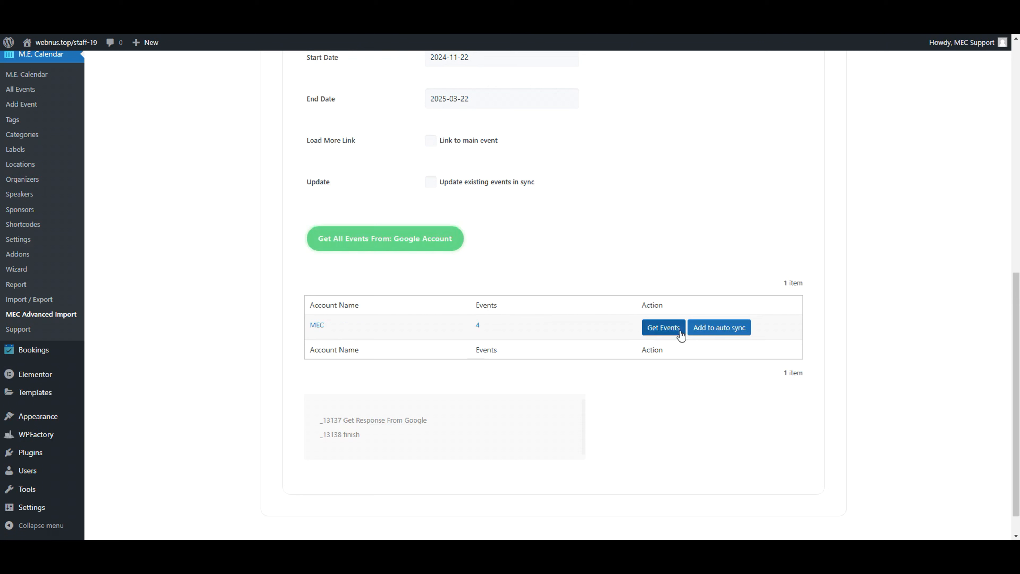
pyautogui.click(657, 328)
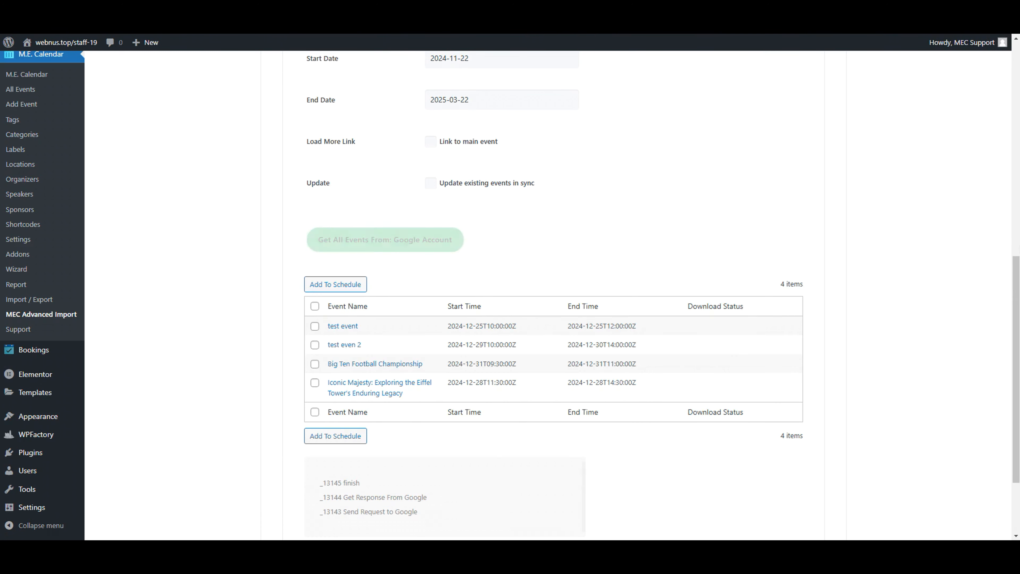
# Step: Add the Big Ten Football Championship event to the import schedule
pyautogui.scroll(-1, 314, 319)
pyautogui.click(314, 310)
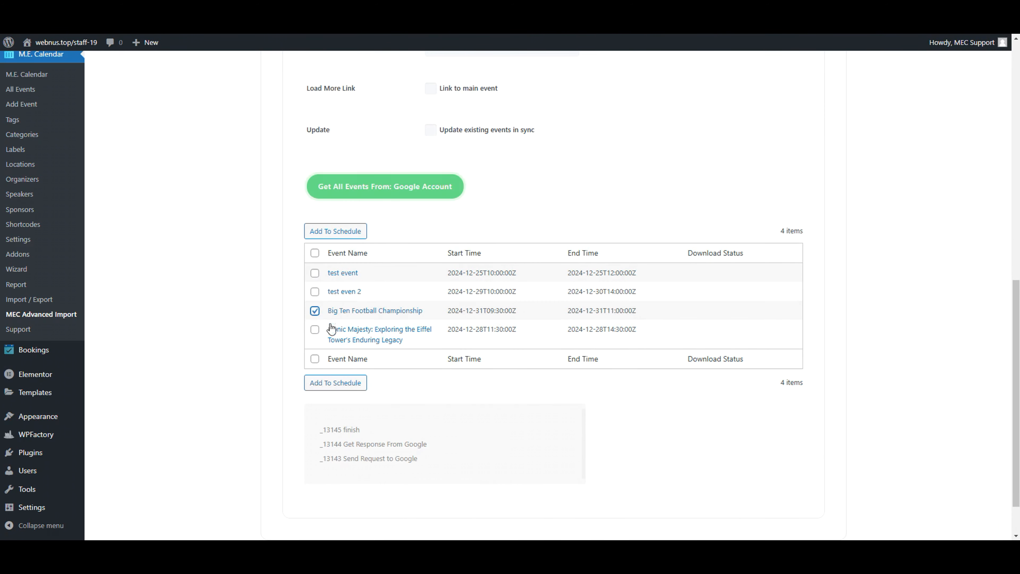
pyautogui.click(335, 232)
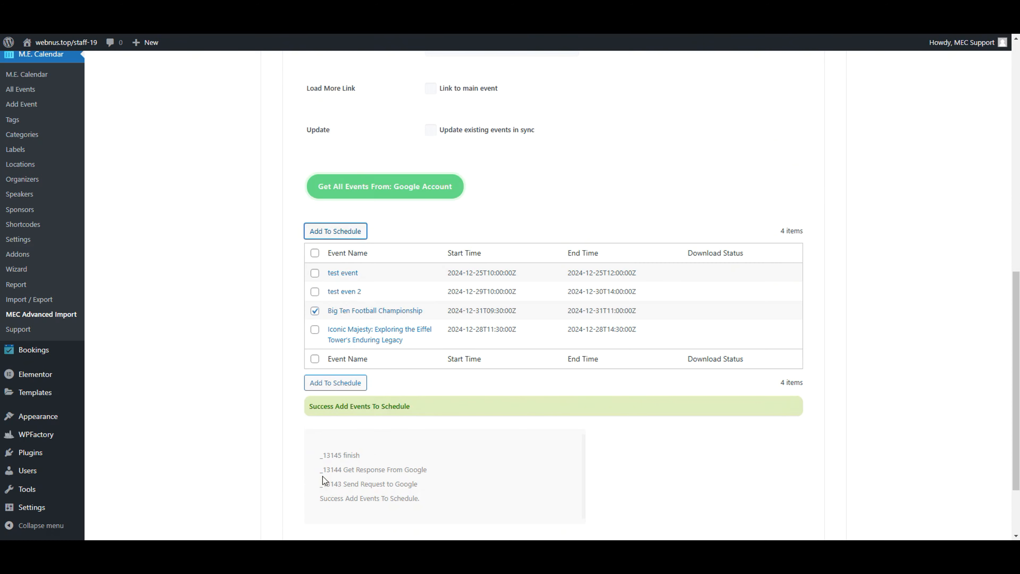
pyautogui.scroll(9, 987, 315)
pyautogui.scroll(1, 987, 315)
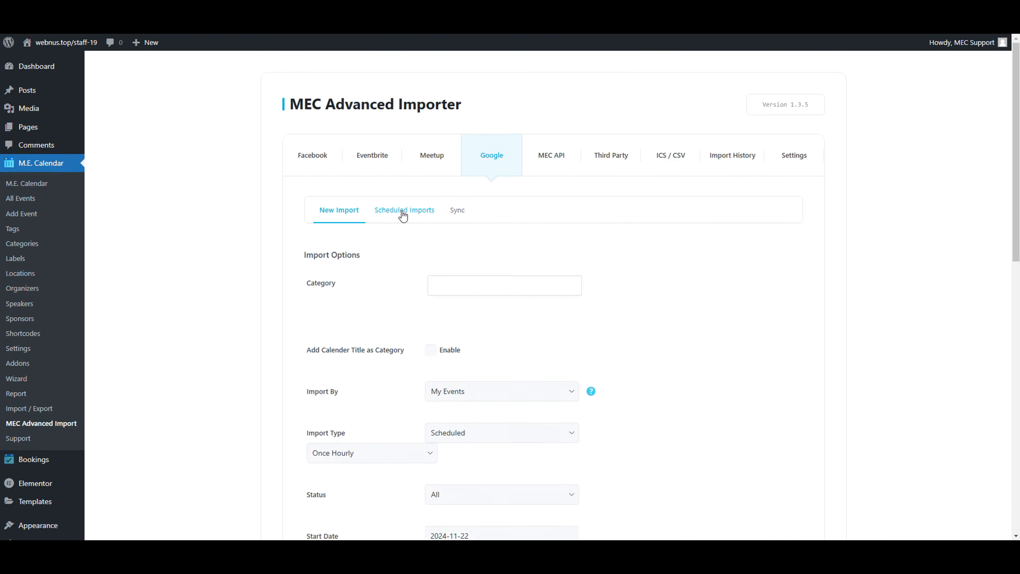